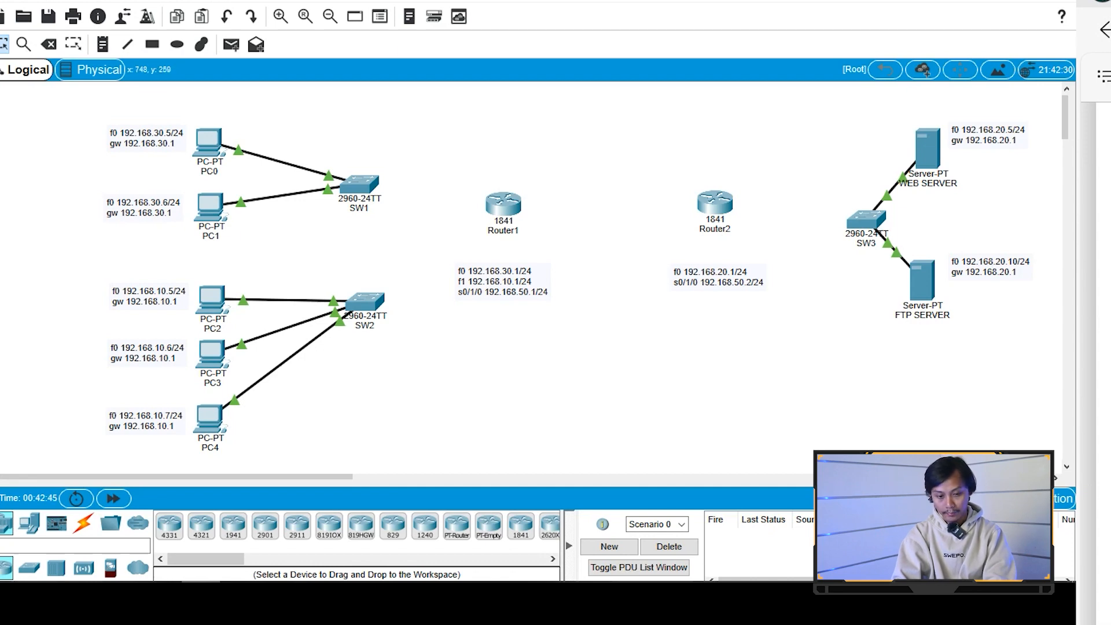
- Install an HWIC-2T serial module in Router1's left-hand empty expansion slot
click(503, 203)
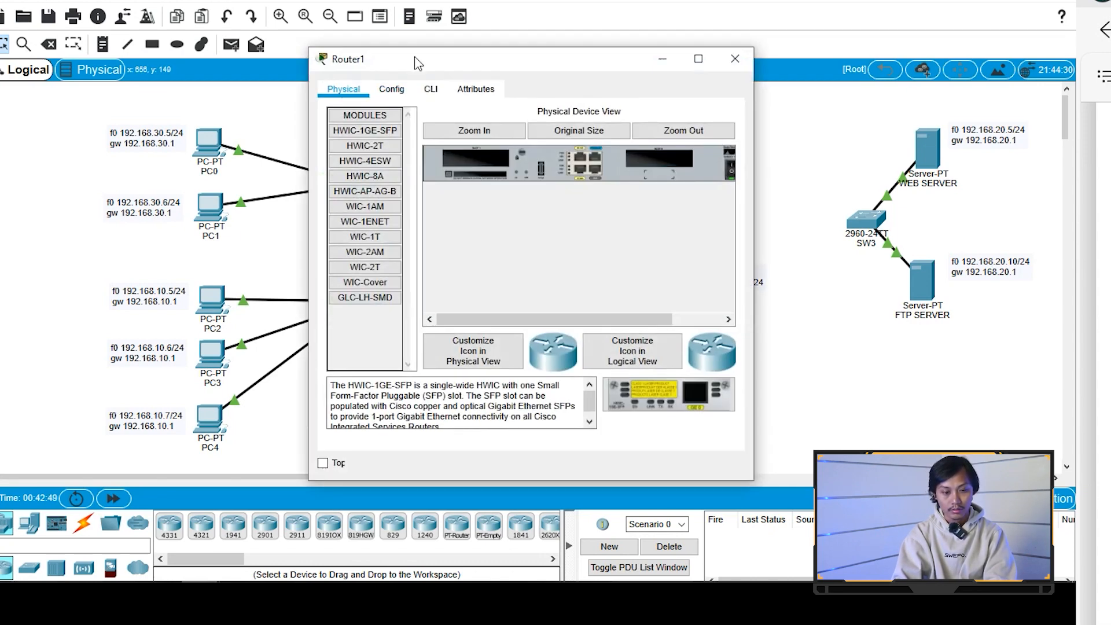
drag(419, 58, 370, 76)
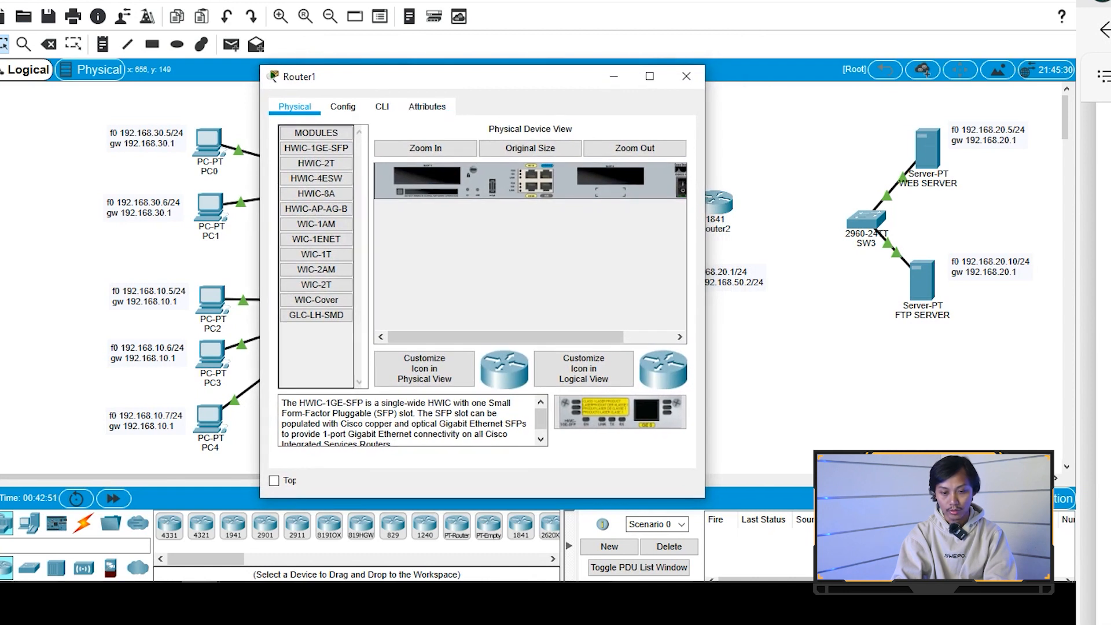
click(316, 164)
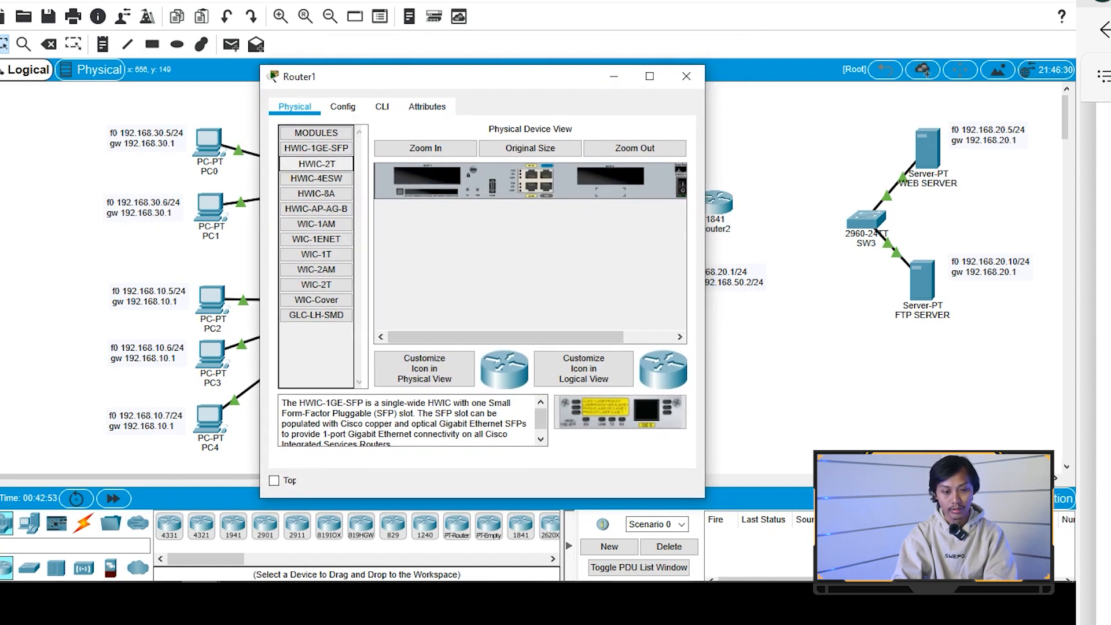
drag(316, 164, 426, 176)
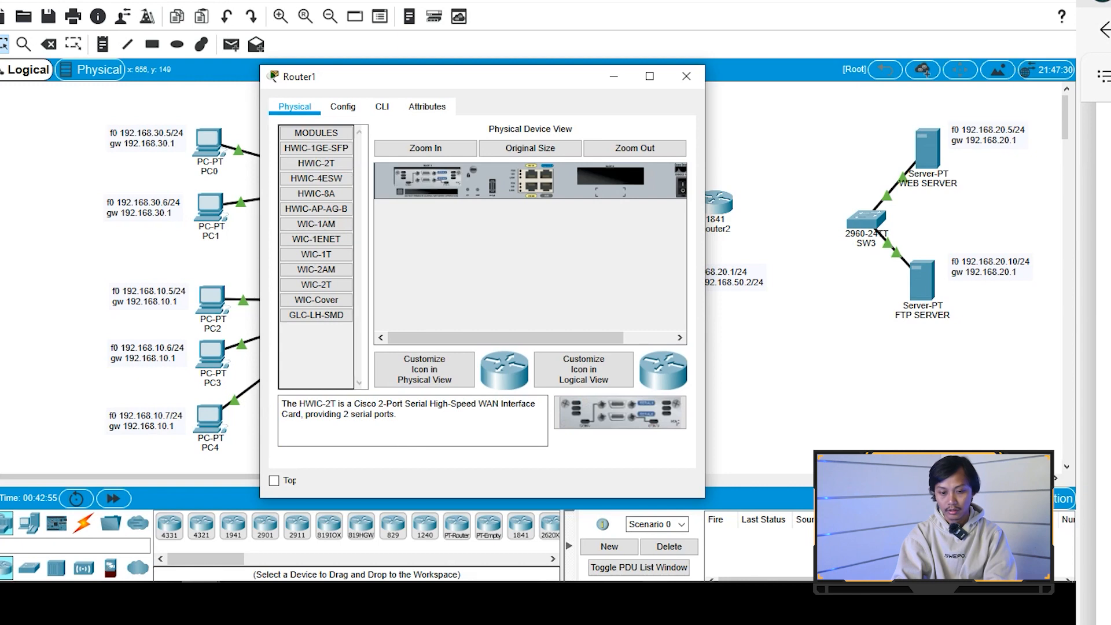
- Power Router1 back on and let it boot until its configuration is accessible
click(343, 107)
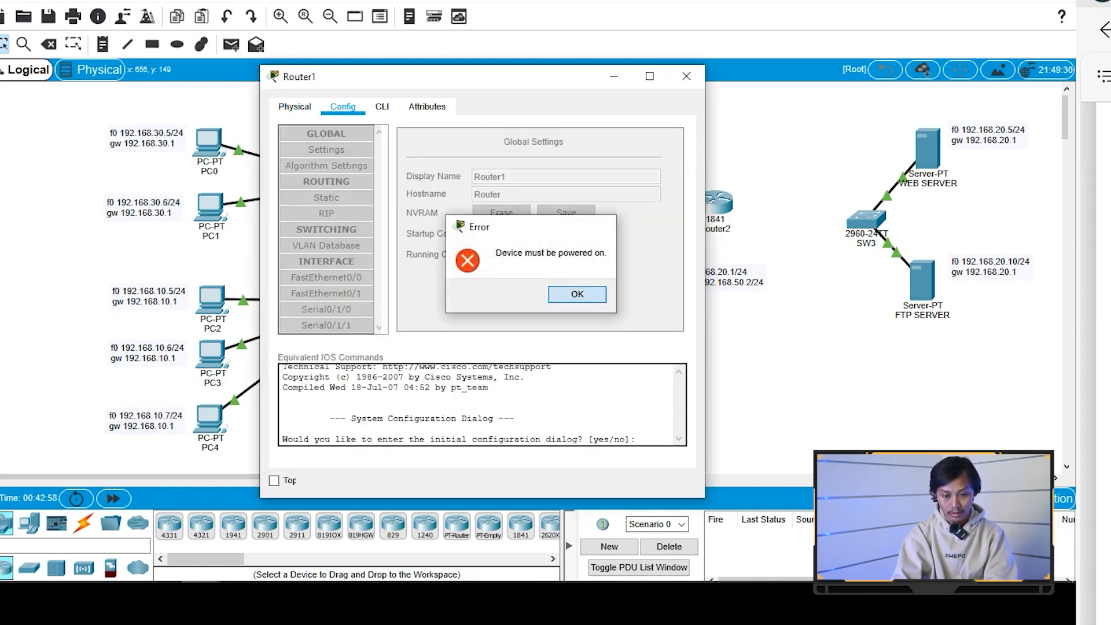
click(577, 294)
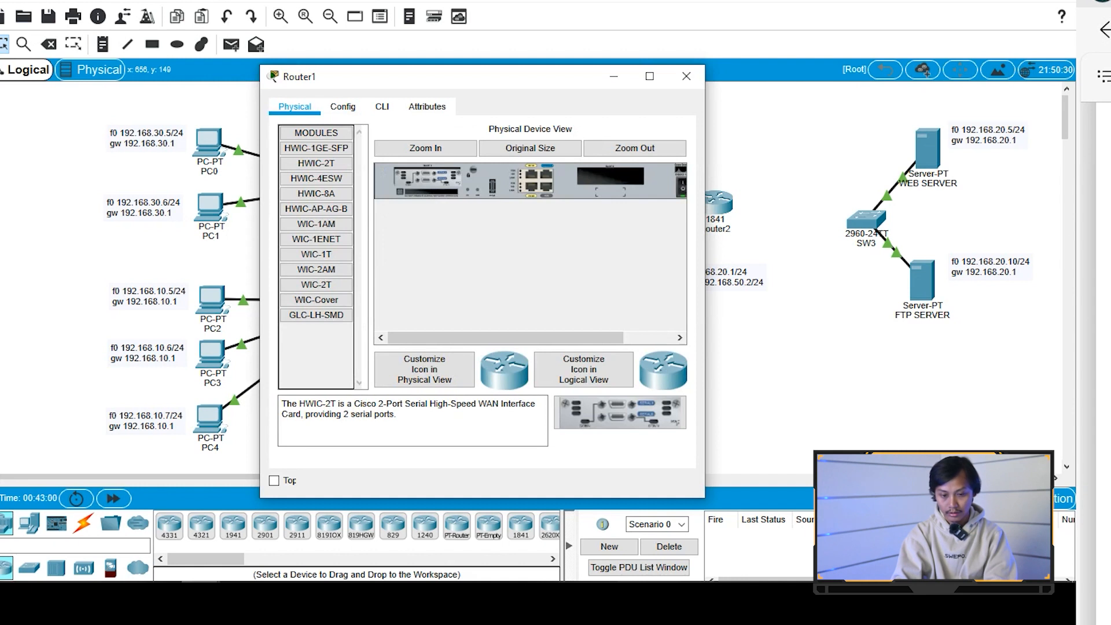
click(342, 106)
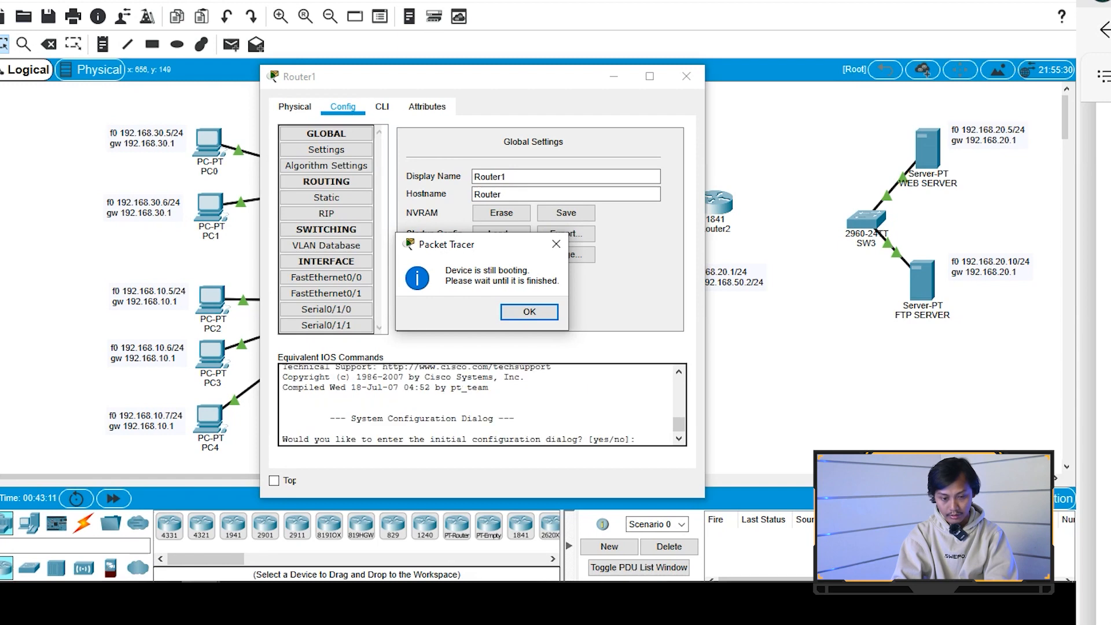
click(529, 312)
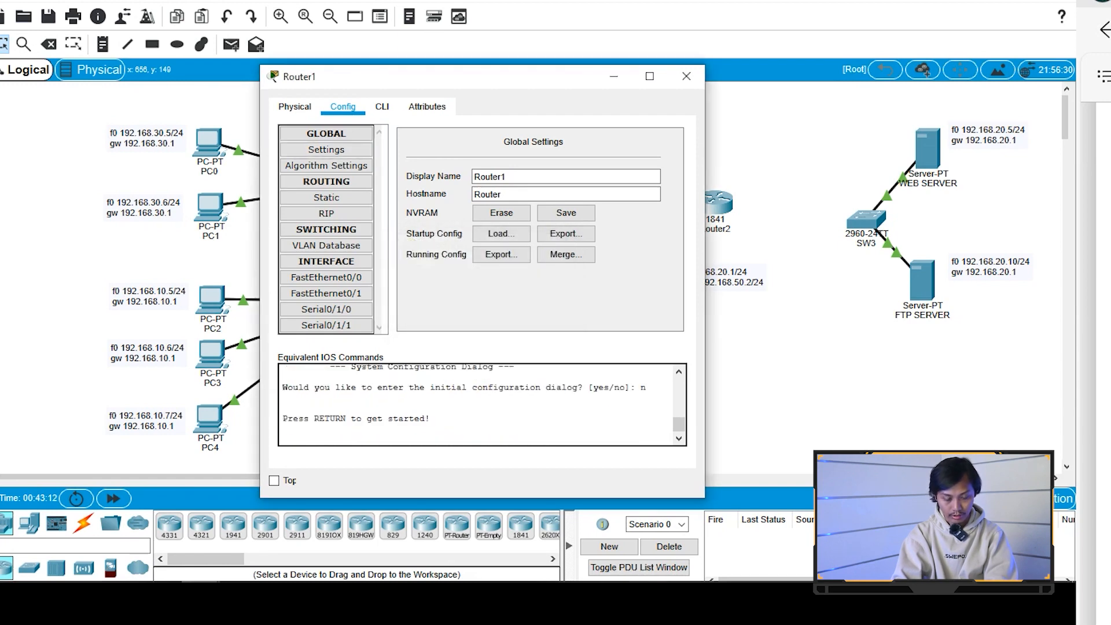
- Enter global configuration mode on Router1's maximized command line and set the hostname to R1
click(382, 107)
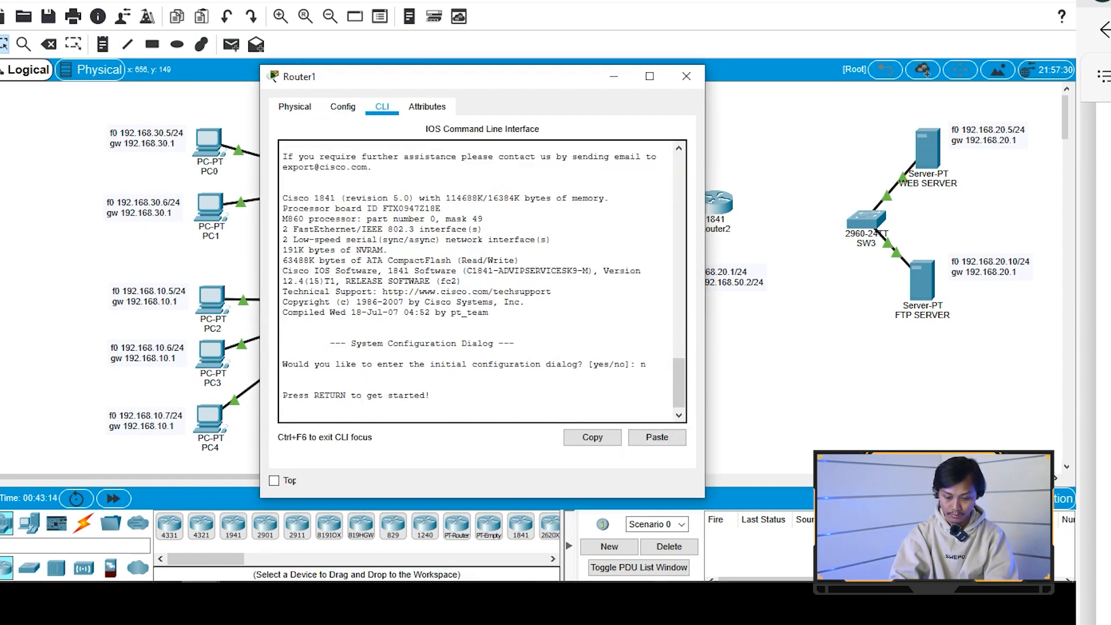
click(649, 76)
key(Return)
text(en)
key(Return)
text(conf t)
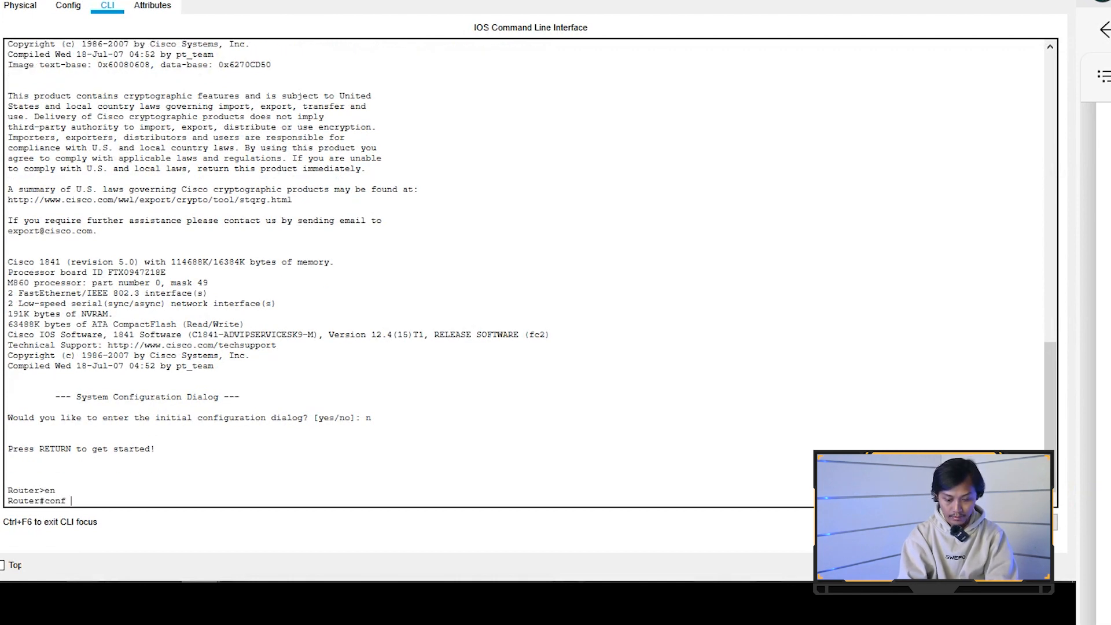
key(Return)
text(hos)
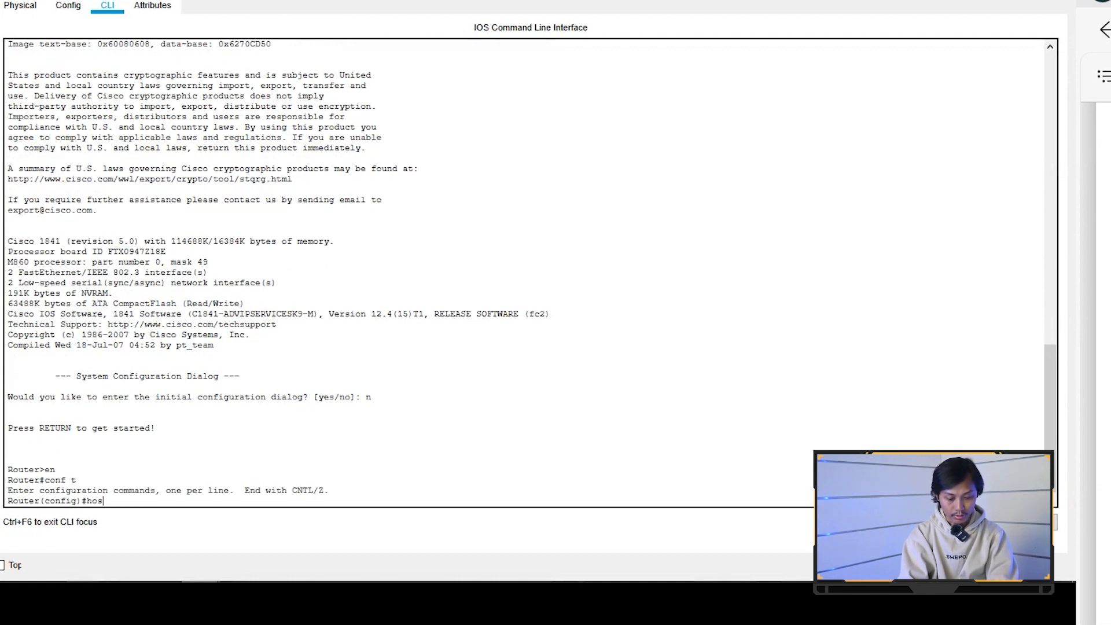
text(tname R1)
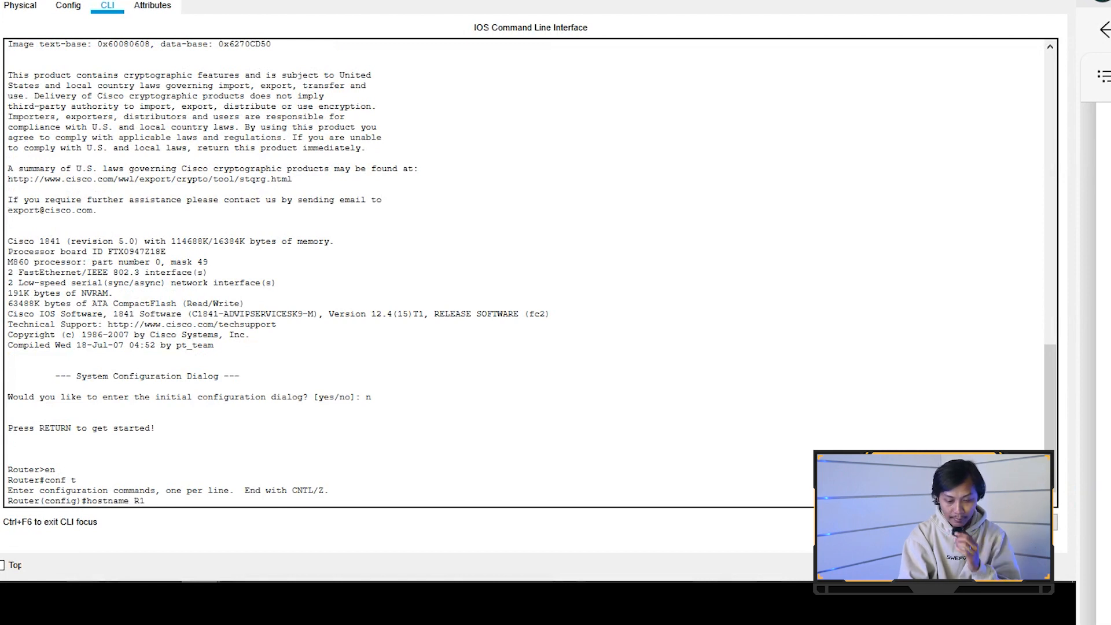
key(Return)
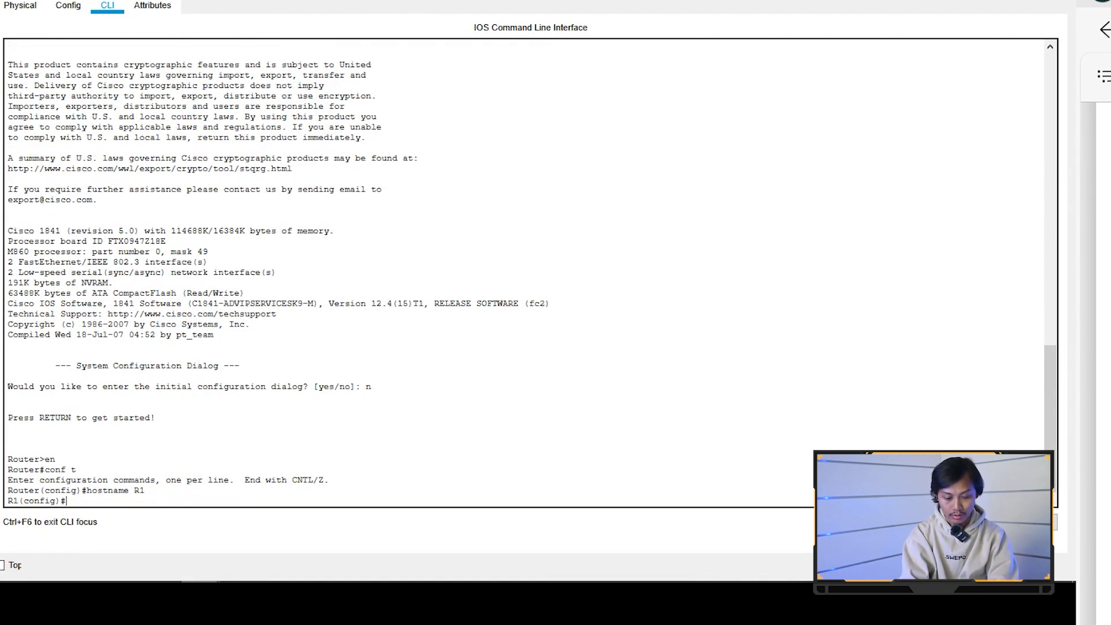
- Start RIP routing on R1 and advertise network 192.168.30.0
text(router rip)
key(Return)
text(network 192.168.30.0)
key(Return)
- Add network 192.168.10.0 to R1's RIP configuration
key(Up)
key(BackSpace)
key(BackSpace)
key(BackSpace)
key(BackSpace)
text(10.0)
key(Return)
- Add network 192.168.50.0 to R1's RIP configuration
key(Up)
key(Left)
key(Left)
key(Left)
key(BackSpace)
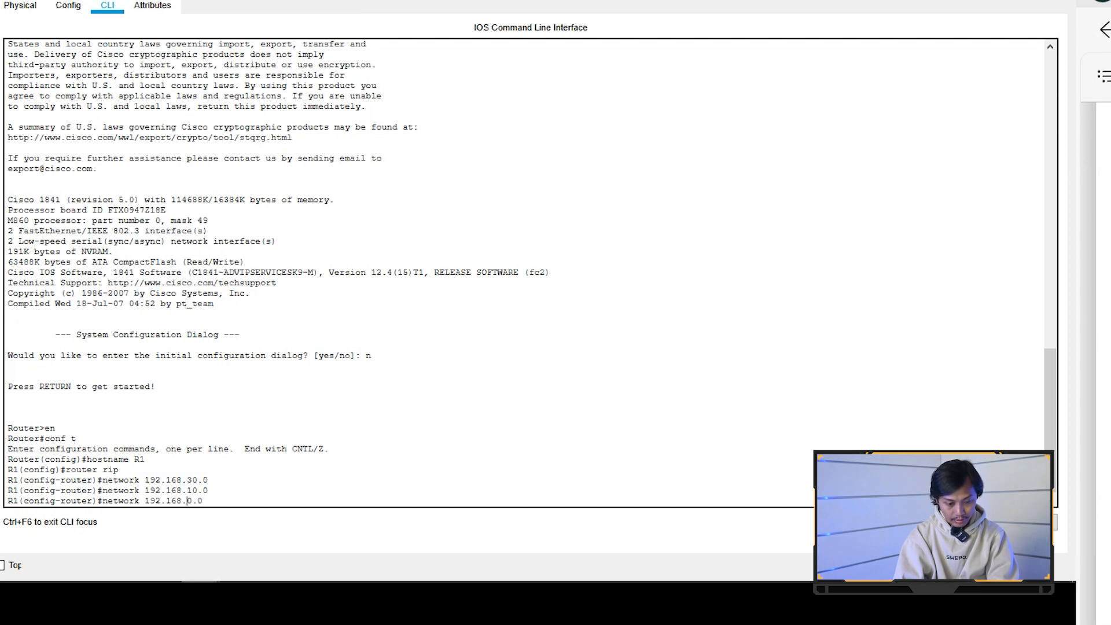
text(5)
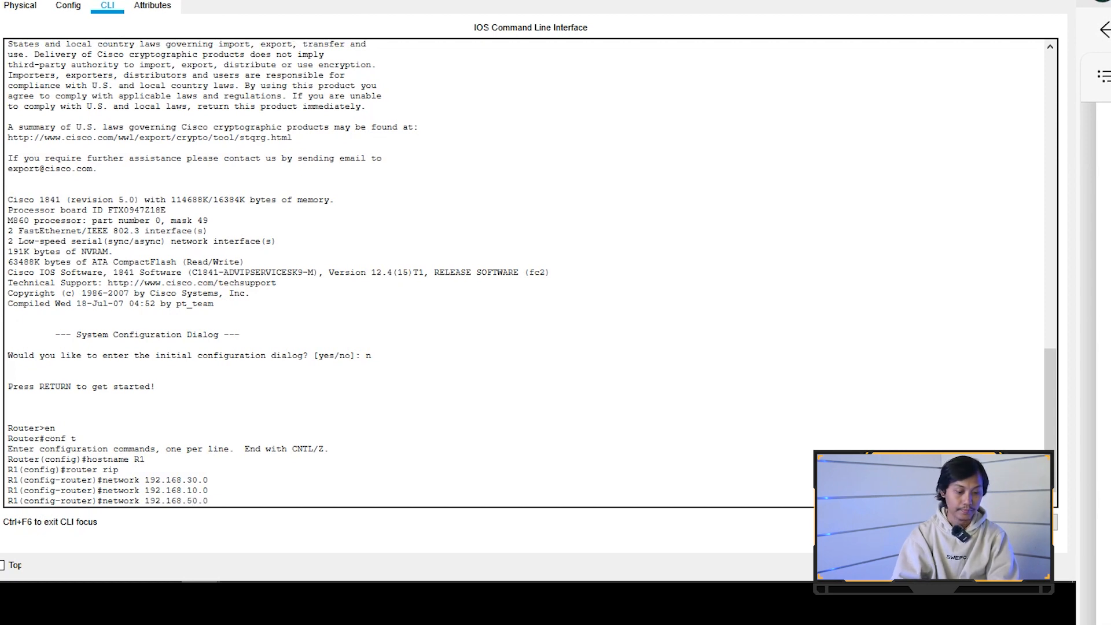
key(Return)
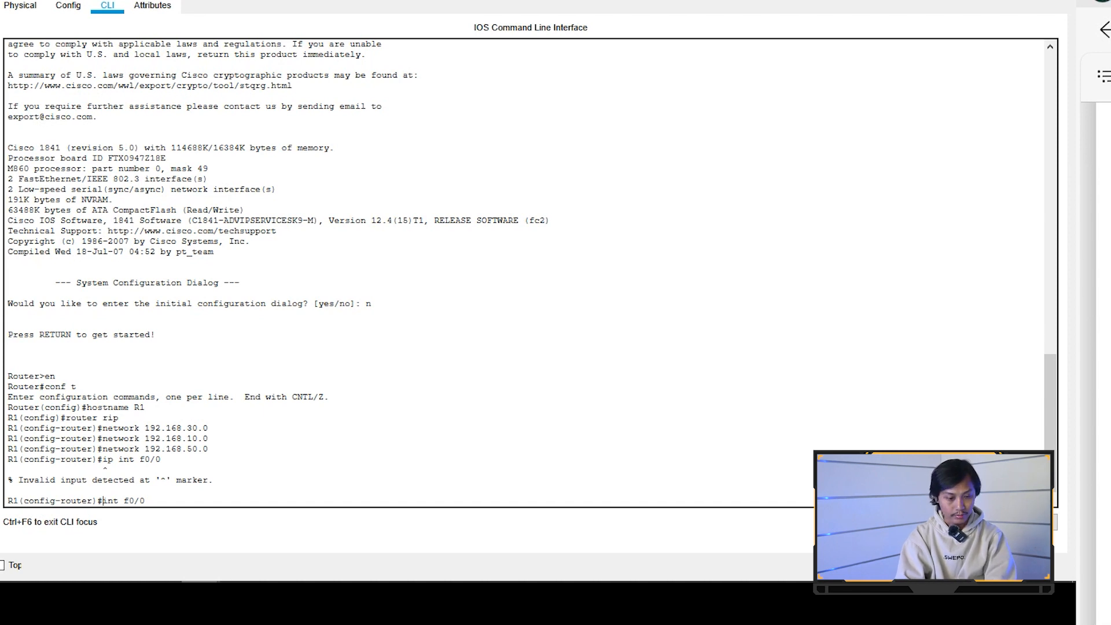
- Switch to interface f0/0 on R1 and assign it IP address 192.168.30.1 with mask 255.255.255.0
key(Return)
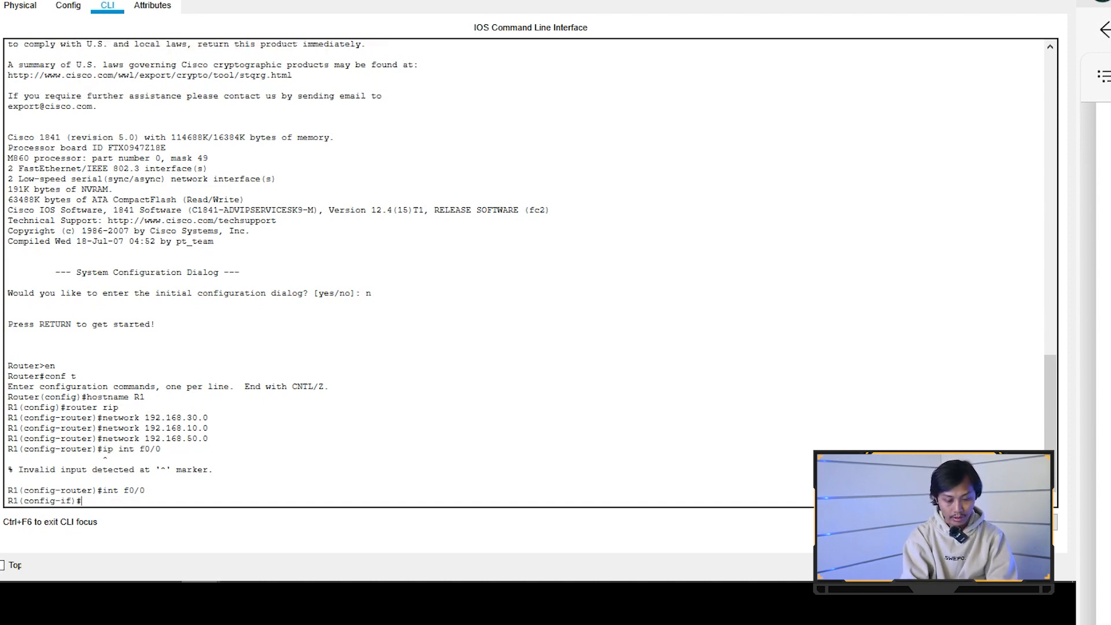
text(ip add)
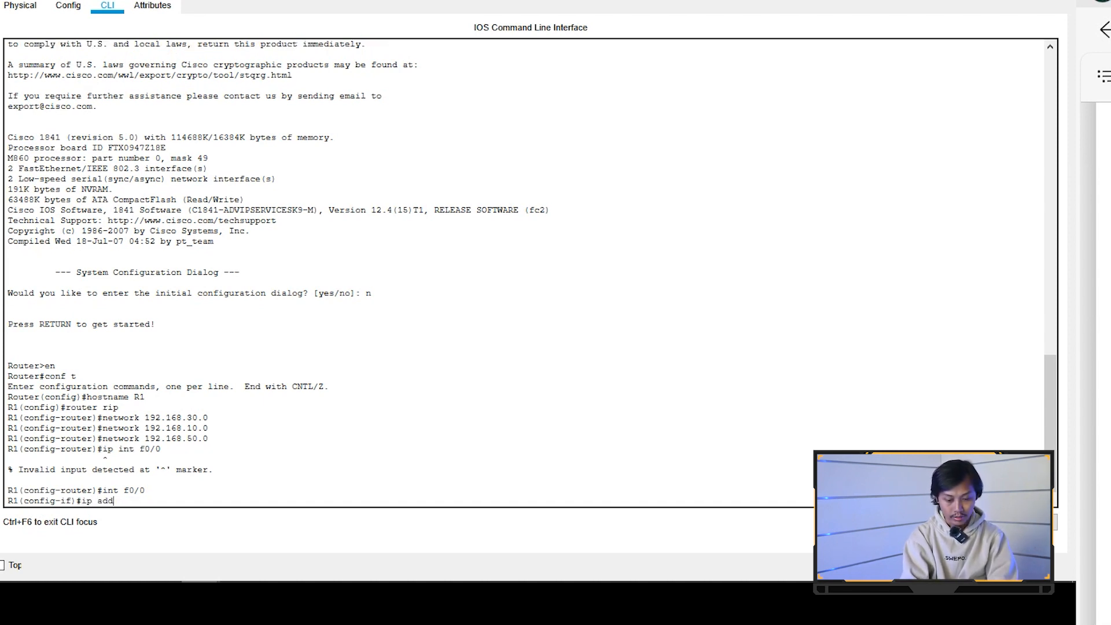
text(ress 192.168.30.1 255.255.)
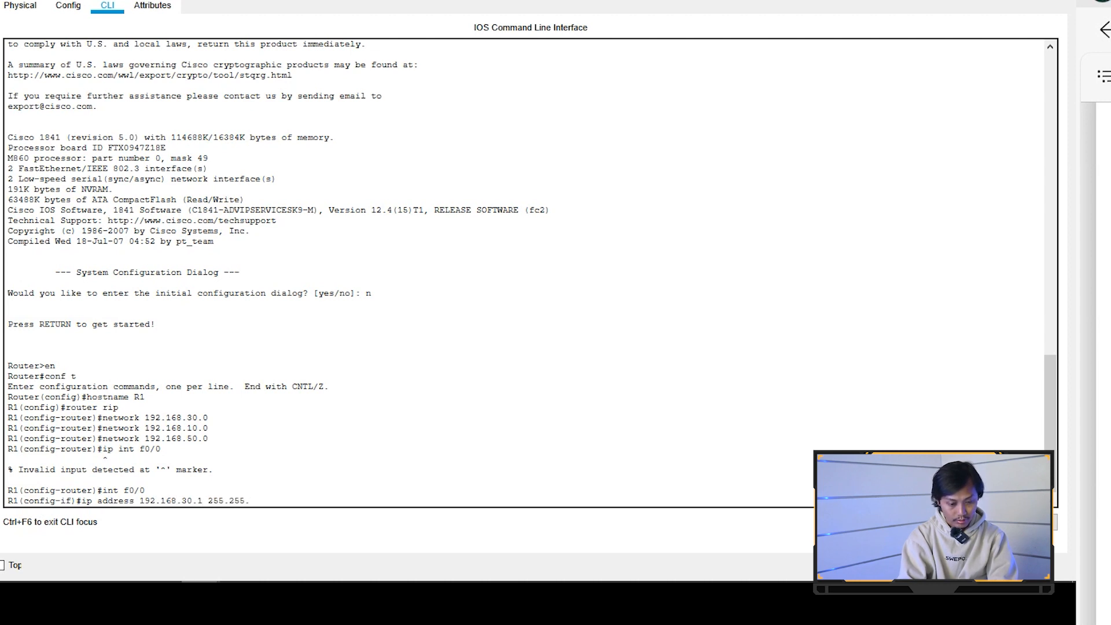
text(255.)
key(Return)
- Enable interface f0/0 on R1 with the no shutdown command
text(nno shutdown)
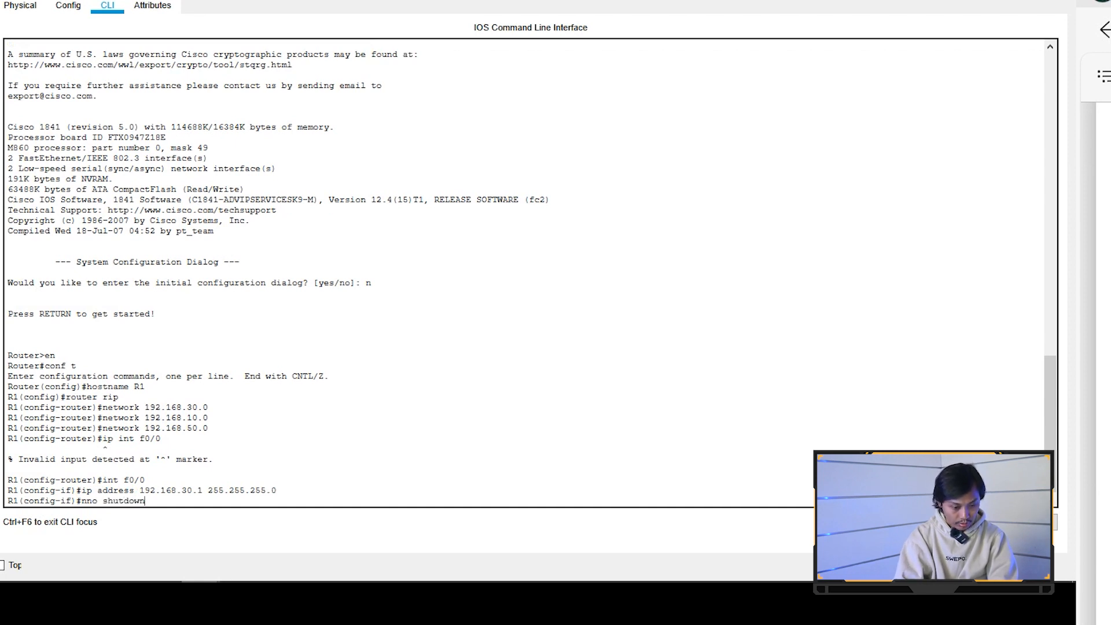
key(Return)
key(Up)
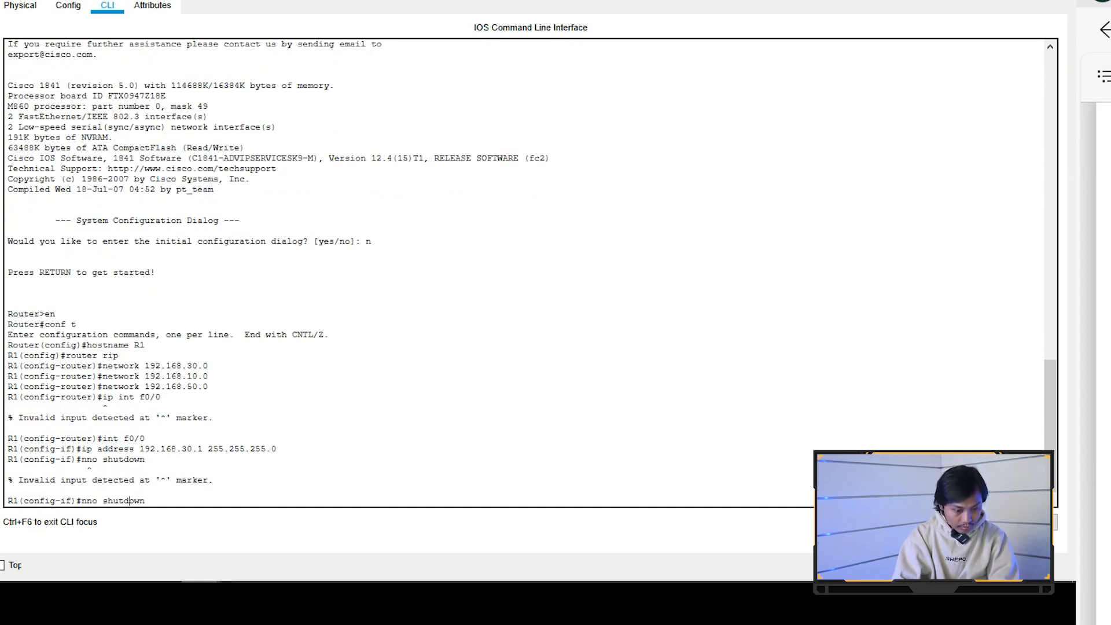
key(BackSpace)
key(Return)
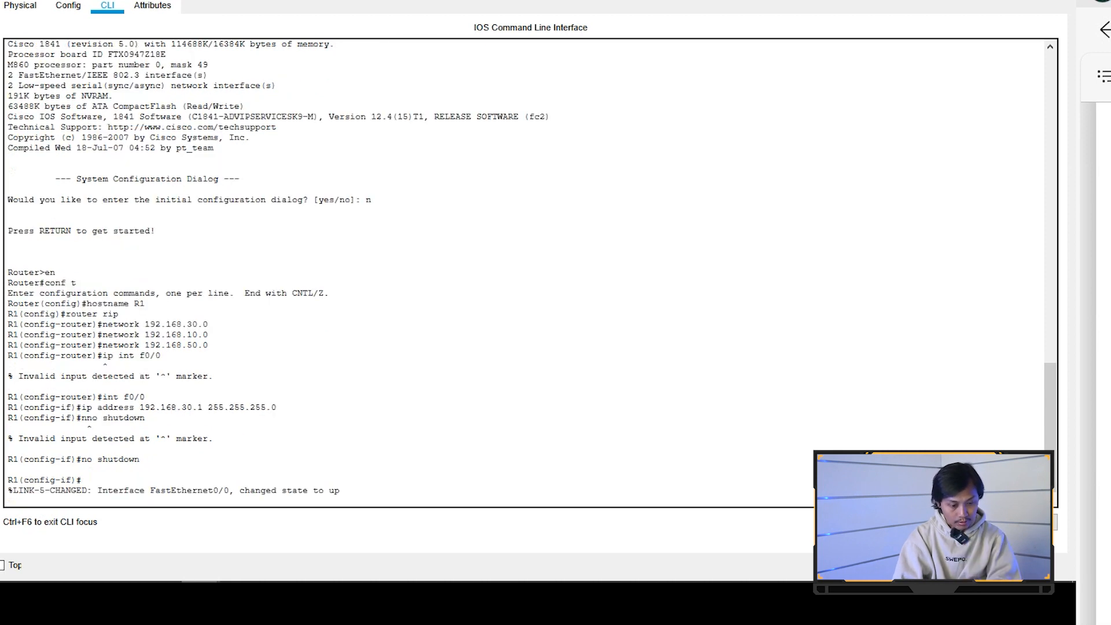
key(Return)
- Switch to interface f0/1 on R1 and assign it IP address 192.168.10.1 with mask 255.255.255.0
key(Up)
key(Up)
key(Up)
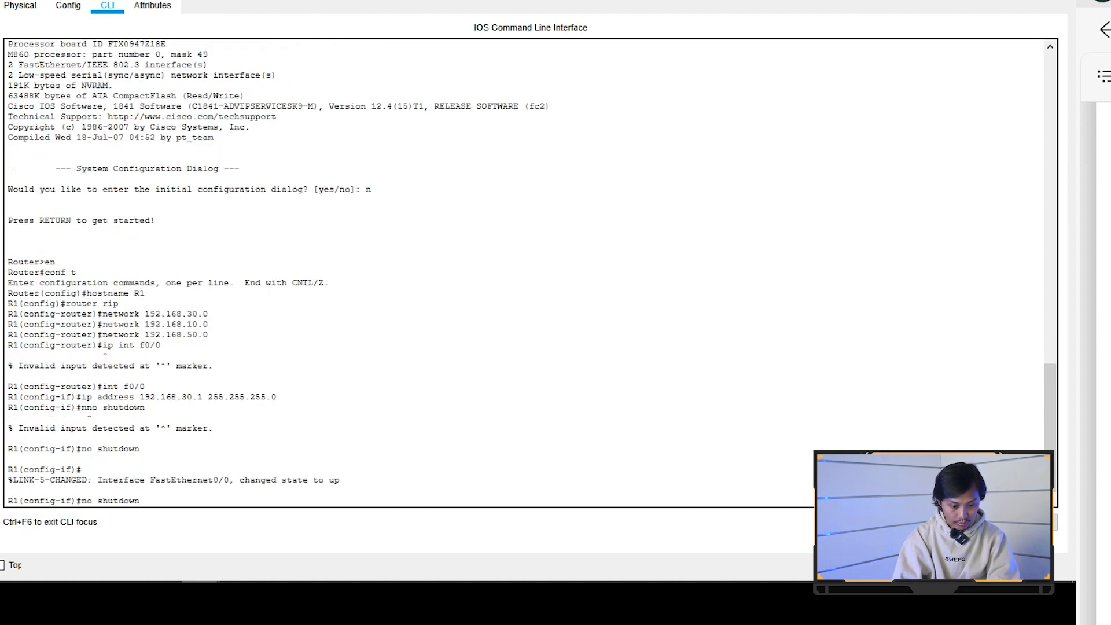
key(Up)
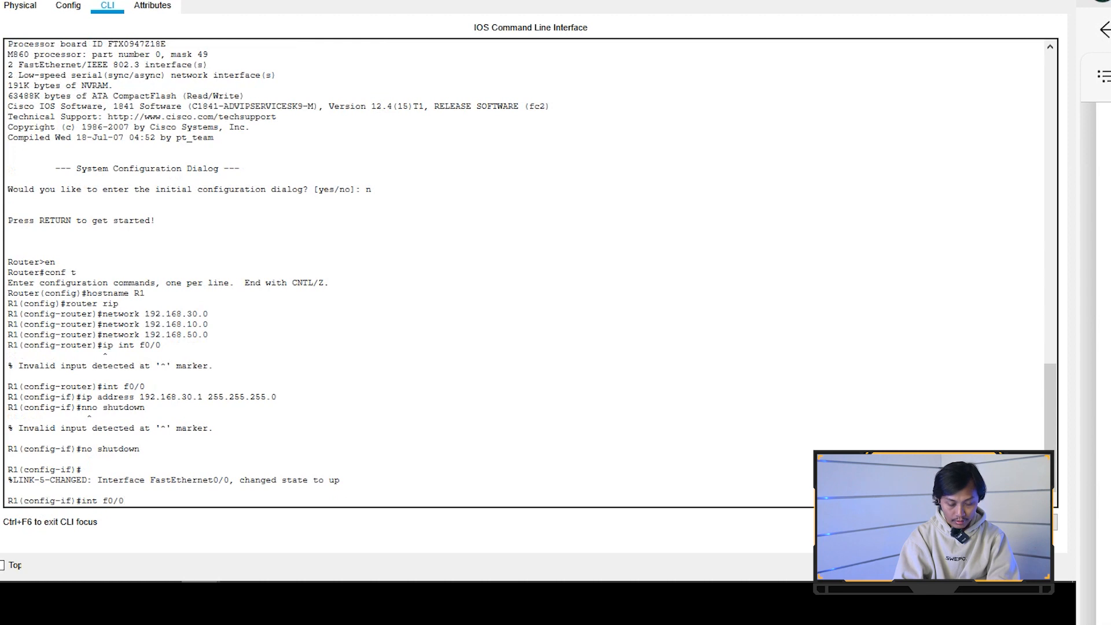
text(1)
key(Return)
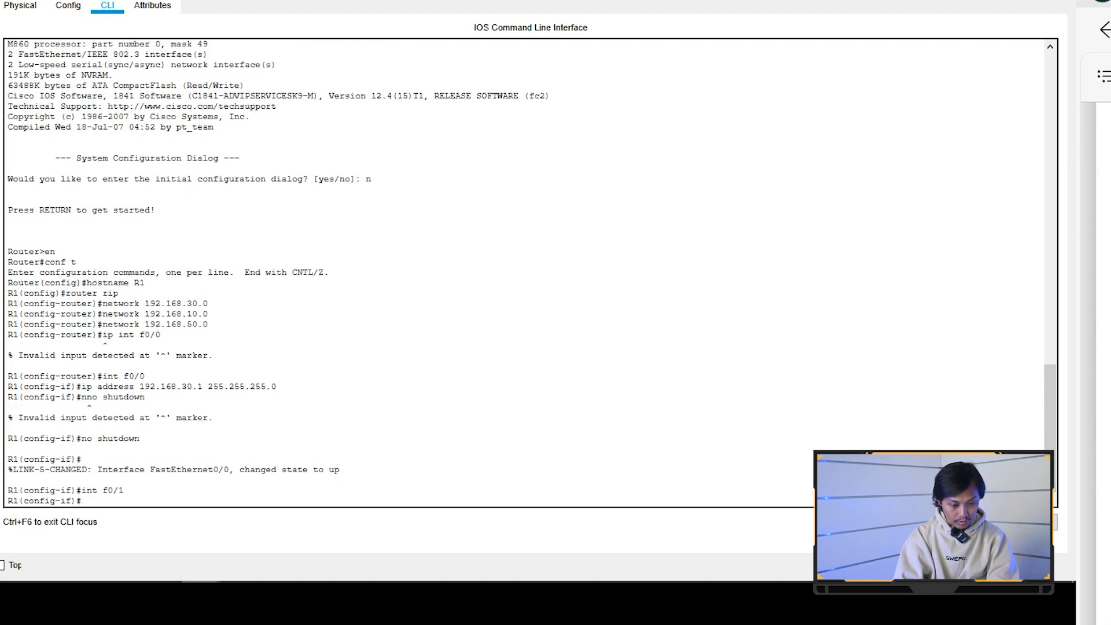
key(Up)
key(Up)
key(Up)
key(Up)
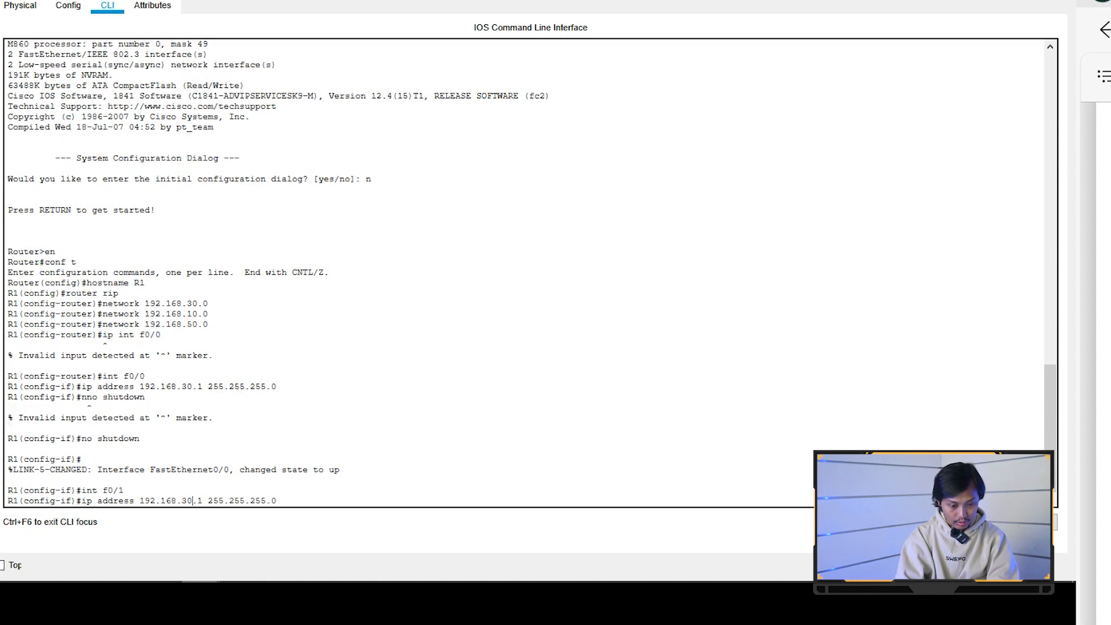
key(BackSpace)
text(1)
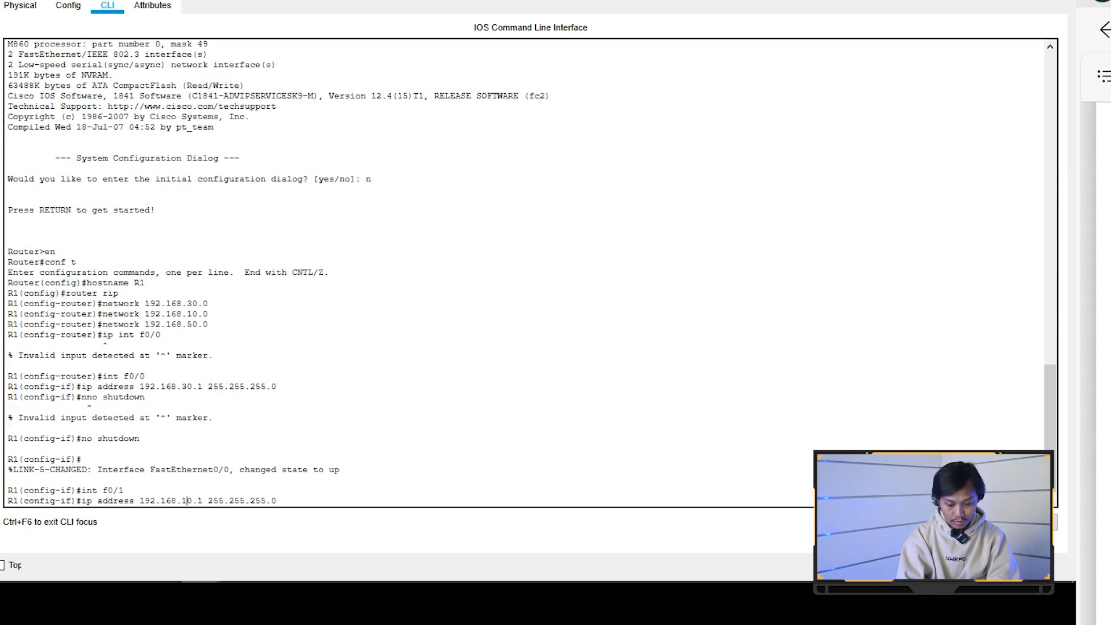
key(Return)
- Enable interface f0/1 on R1 with the no shutdown command
text(no)
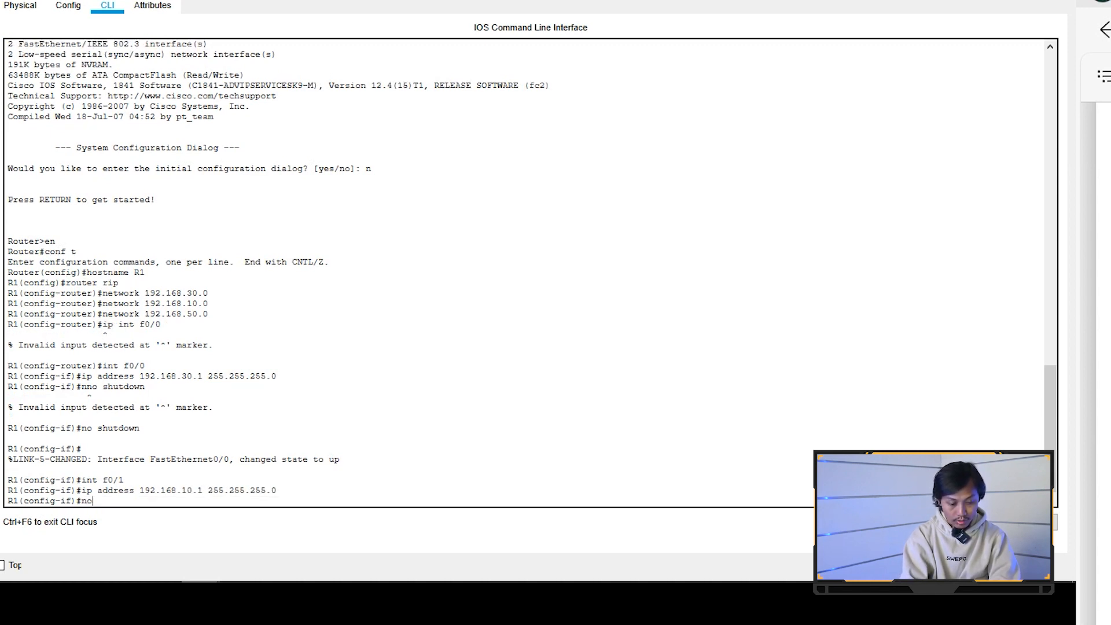
text(t shutdown)
key(Return)
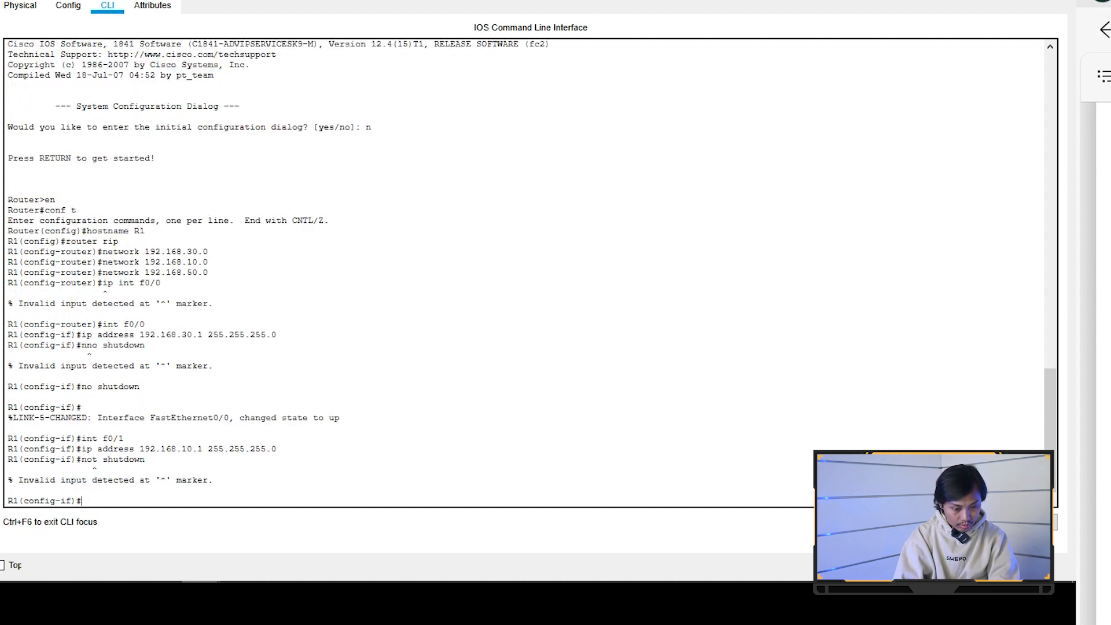
key(Up)
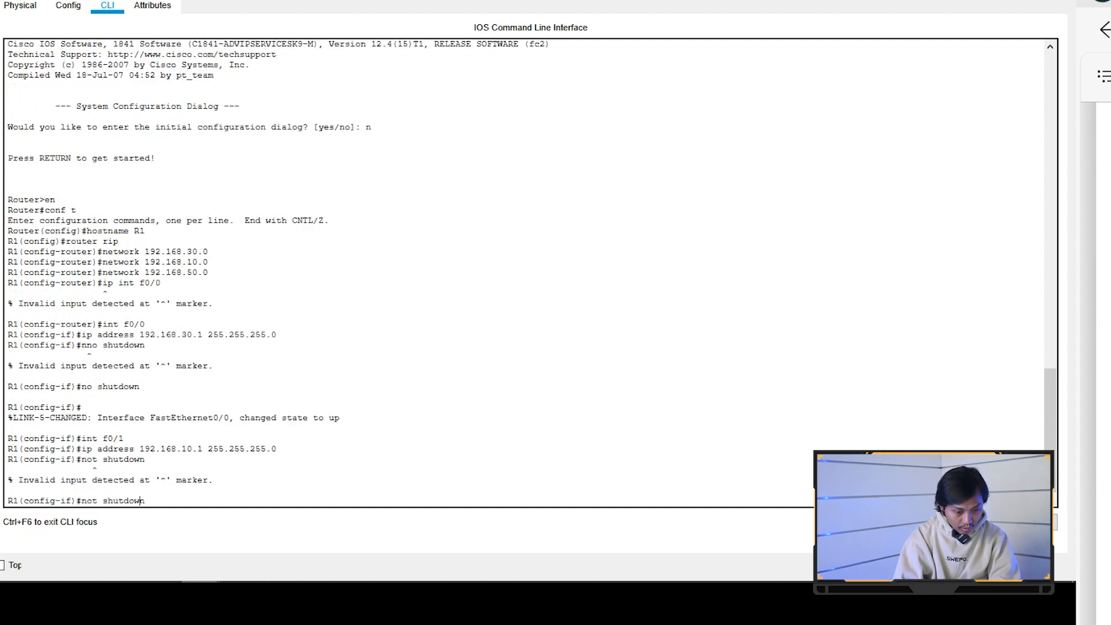
key(BackSpace)
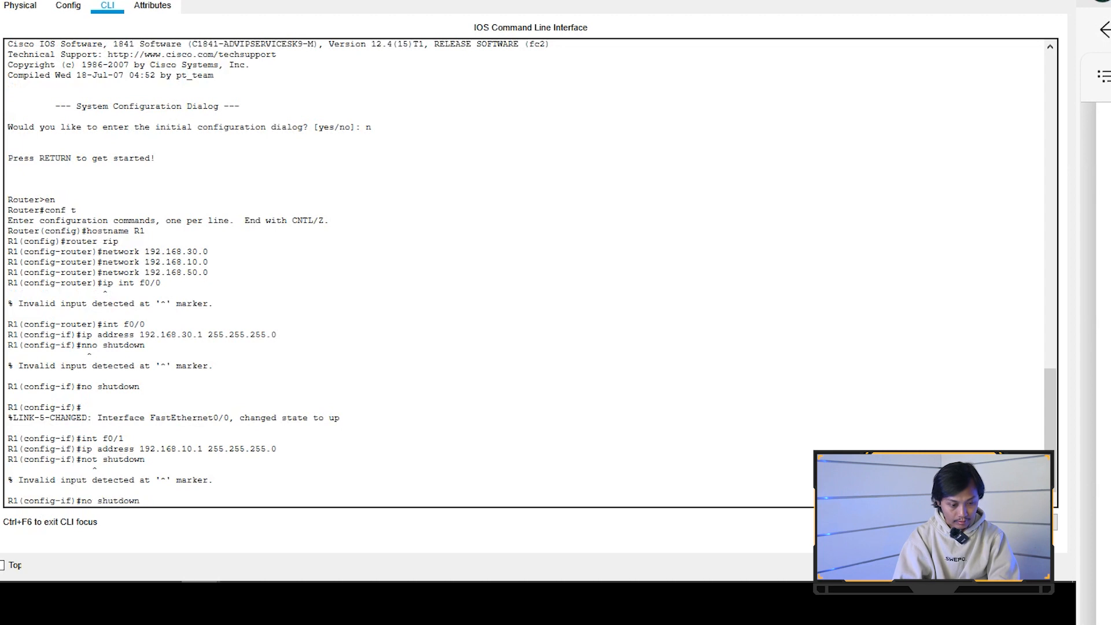
key(Return)
- Switch to serial interface s0/1/0 on R1
key(Up)
key(Up)
key(Up)
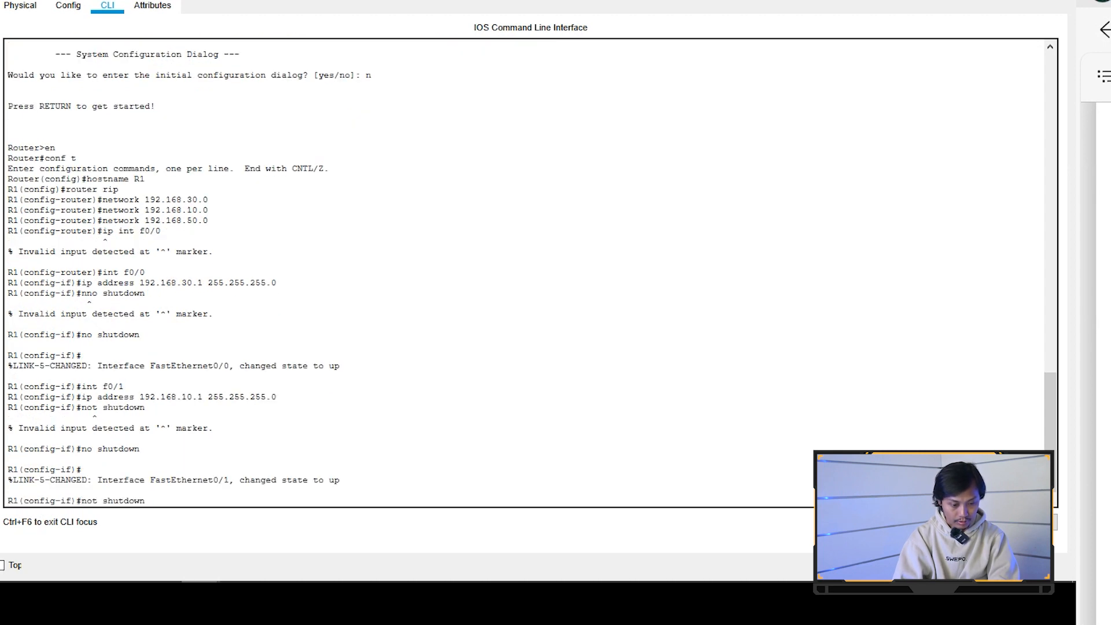
key(Up)
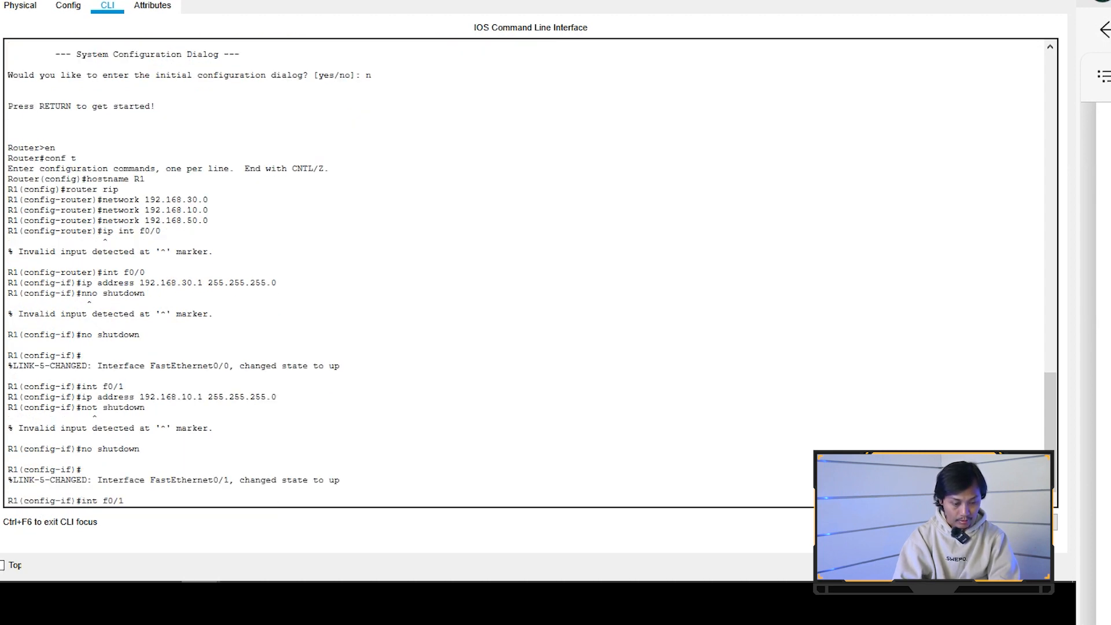
key(BackSpace)
key(BackSpace)
key(BackSpace)
text(s0/1/)
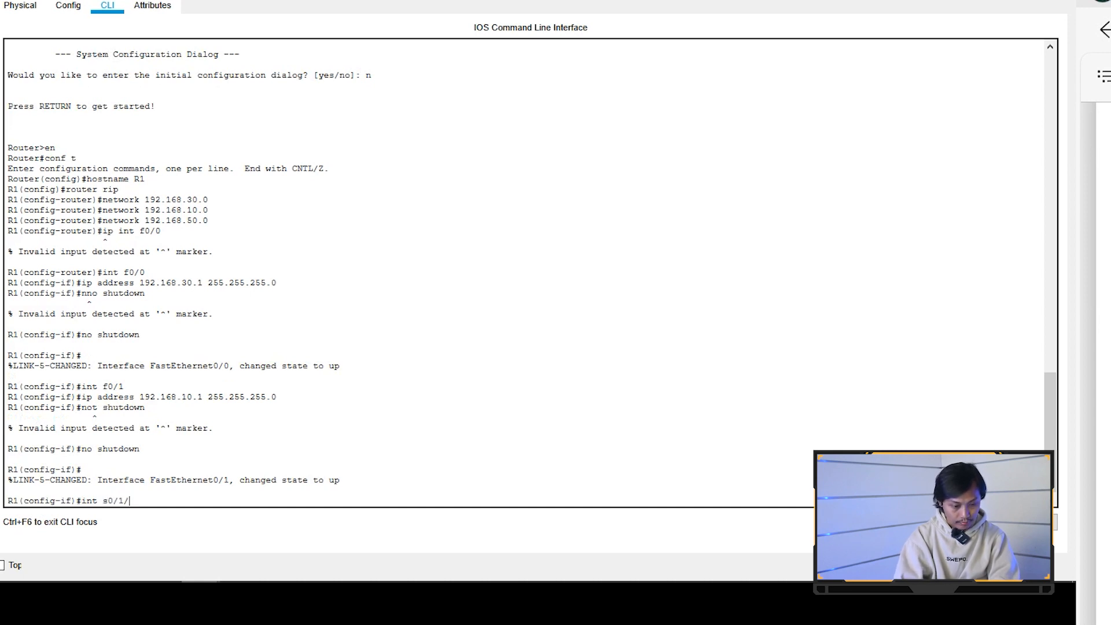
text(0)
key(Return)
- Assign IP address 192.168.50.1 with mask 255.255.255.0 to interface s0/1/0 on R1
text(ip address 192.168.10.1 255.255.255.0)
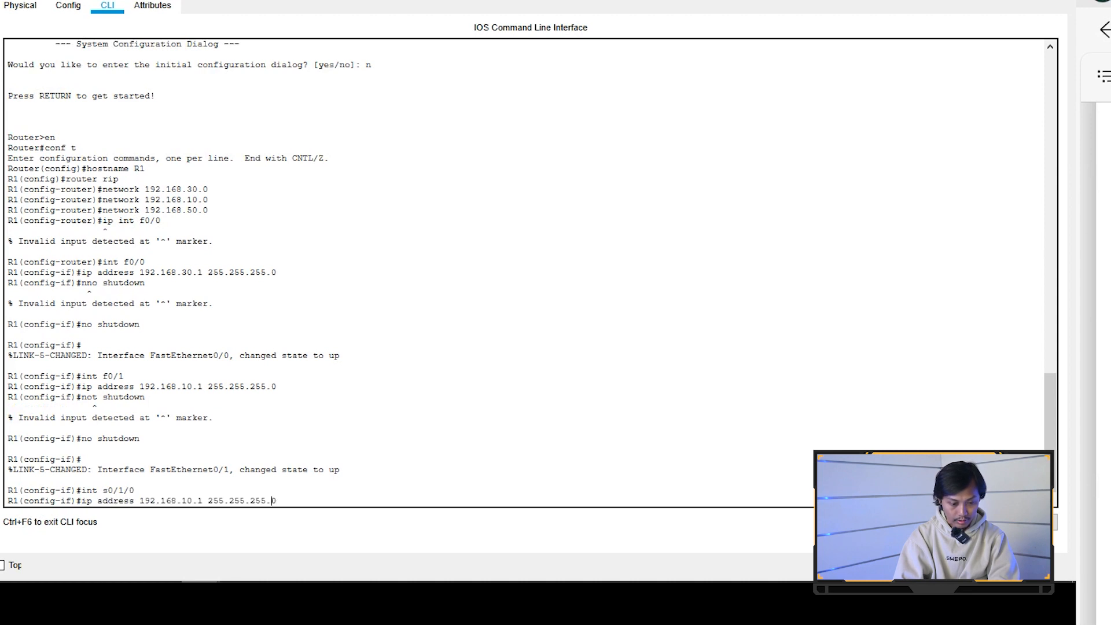
key(Left)
key(Left)
key(Left)
key(Left)
key(Left)
key(Left)
key(Left)
key(Left)
key(Left)
key(Left)
key(Left)
key(Left)
key(BackSpace)
key(BackSpace)
key(BackSpace)
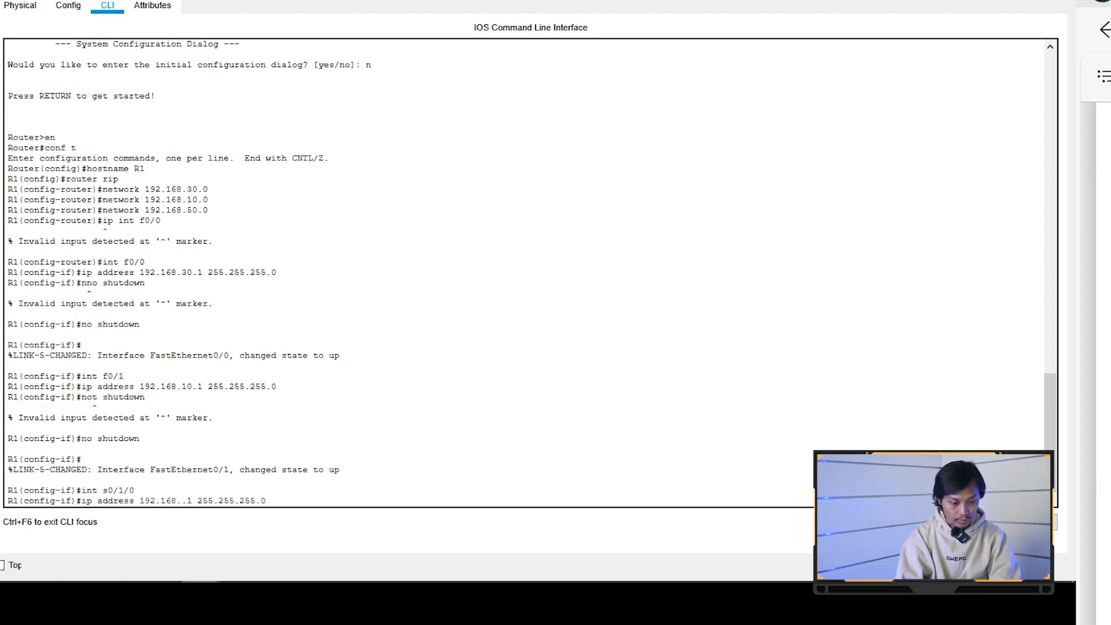
text(50.)
key(Return)
- Enable interface s0/1/0 on R1 with the no shutdown command and exit interface configuration mode
key(Up)
key(Up)
key(Up)
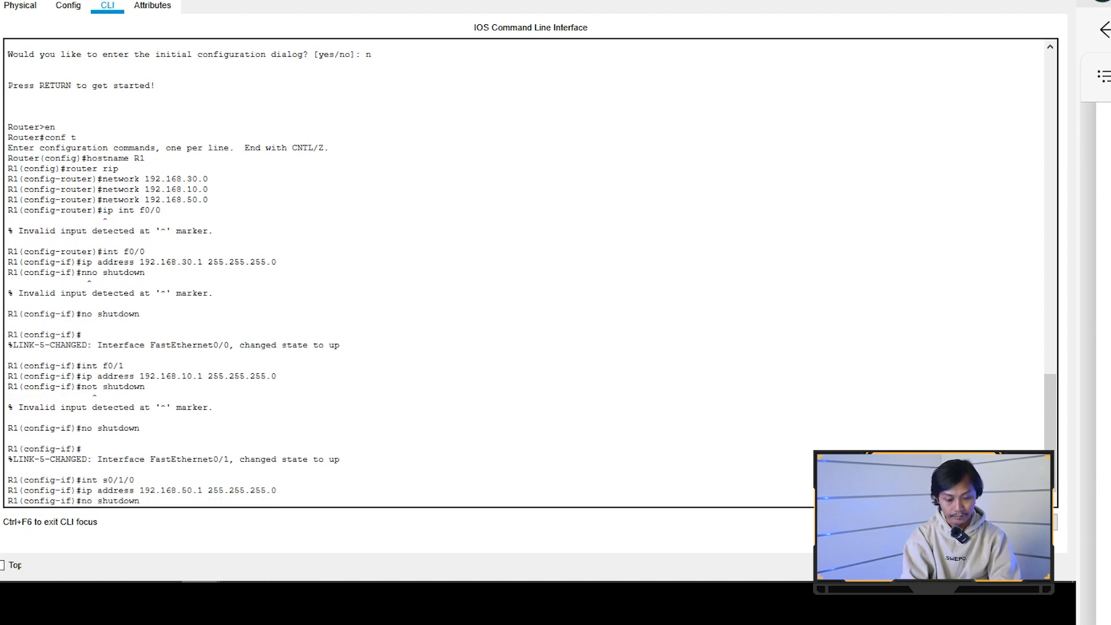
key(Return)
text(exit)
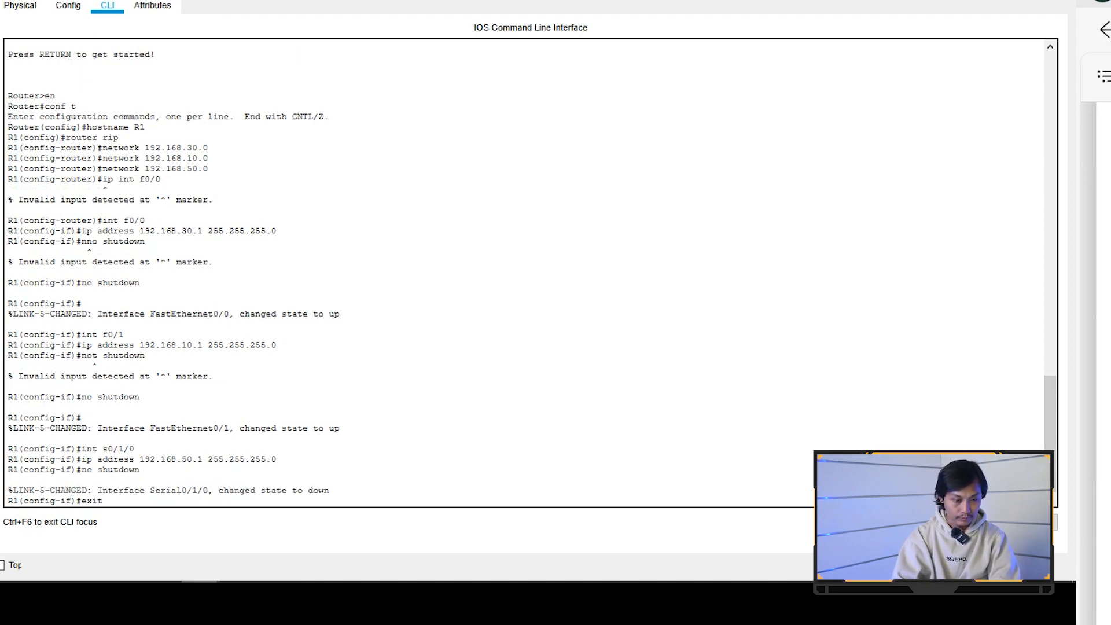
key(Return)
key(Return)
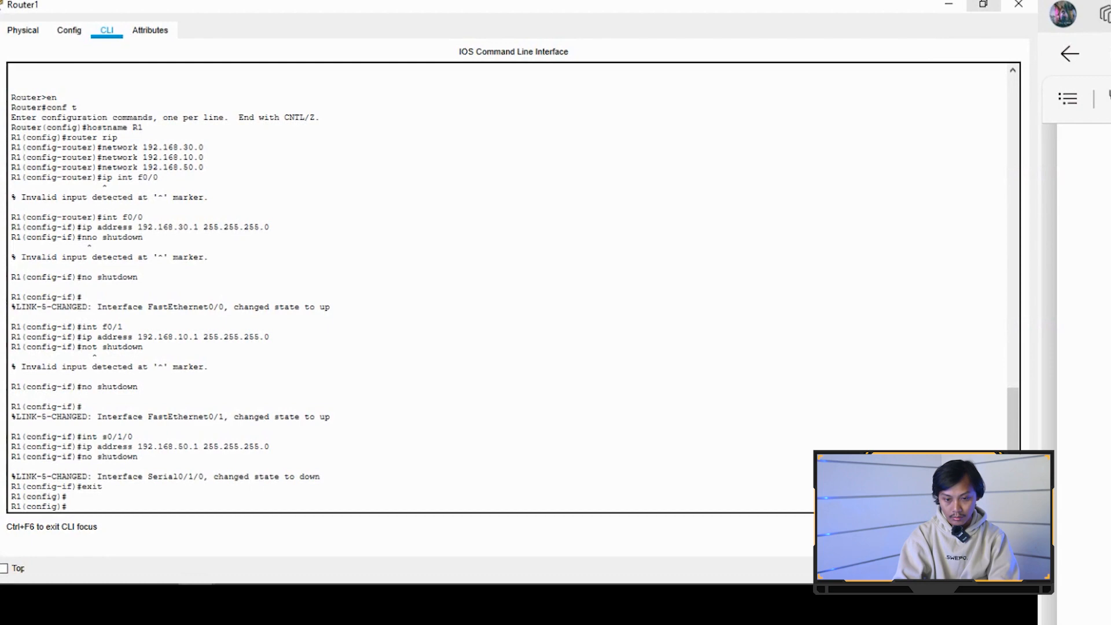
- Return to the topology, open Router2 and install an HWIC-2T module in its first expansion slot
click(983, 5)
click(663, 98)
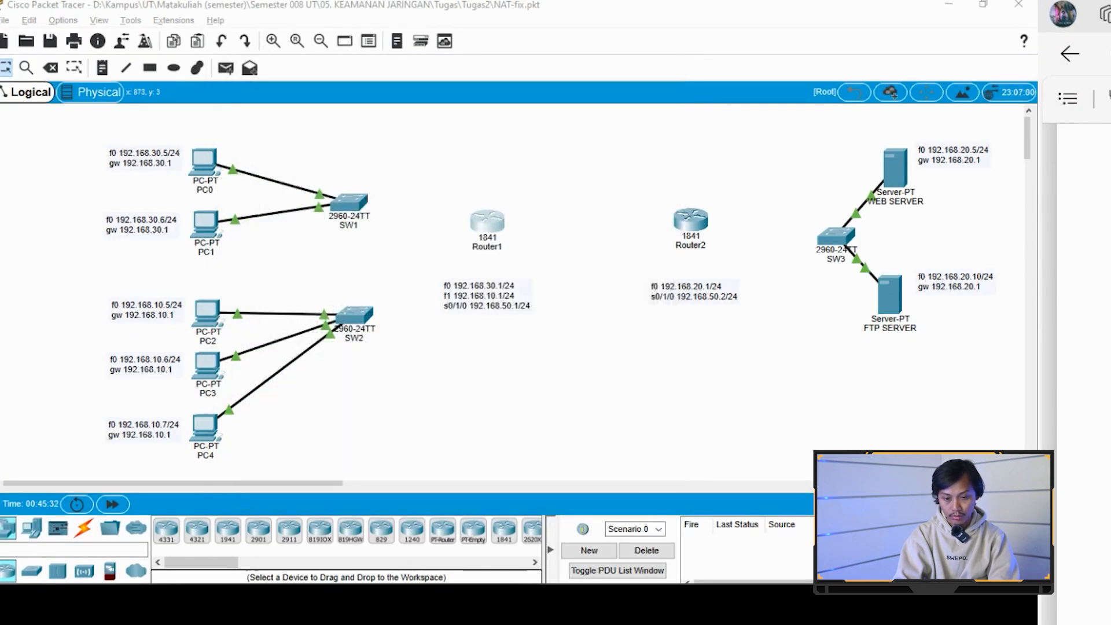
click(694, 219)
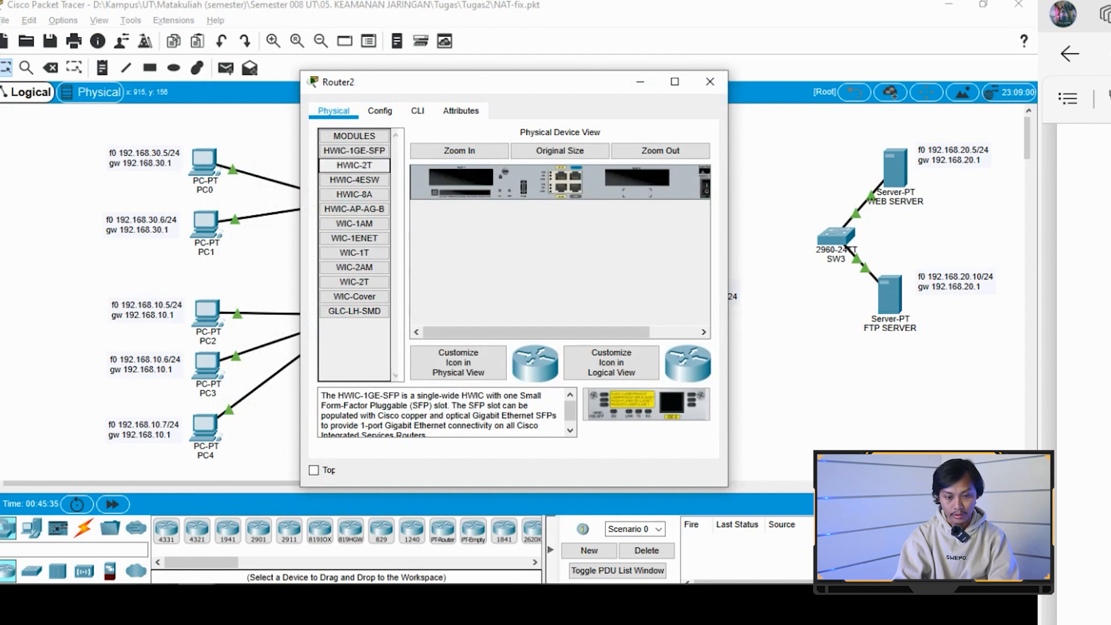
click(354, 166)
drag(354, 166, 461, 177)
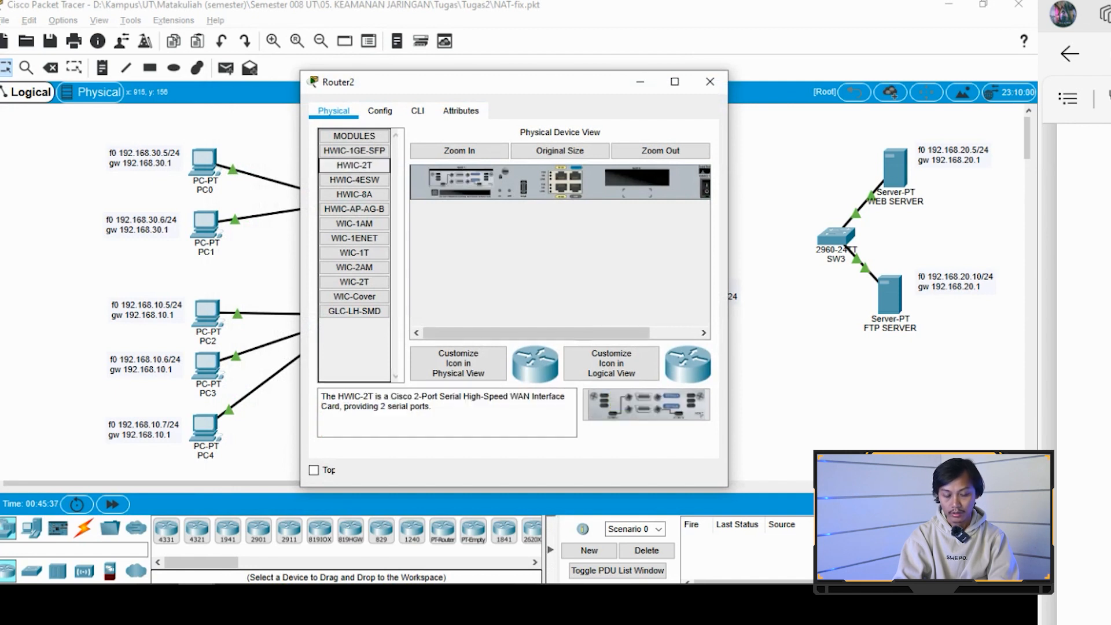
- Maximize Router2's window and open its command line, declining the initial configuration dialog with n
drag(490, 87, 457, 90)
click(641, 85)
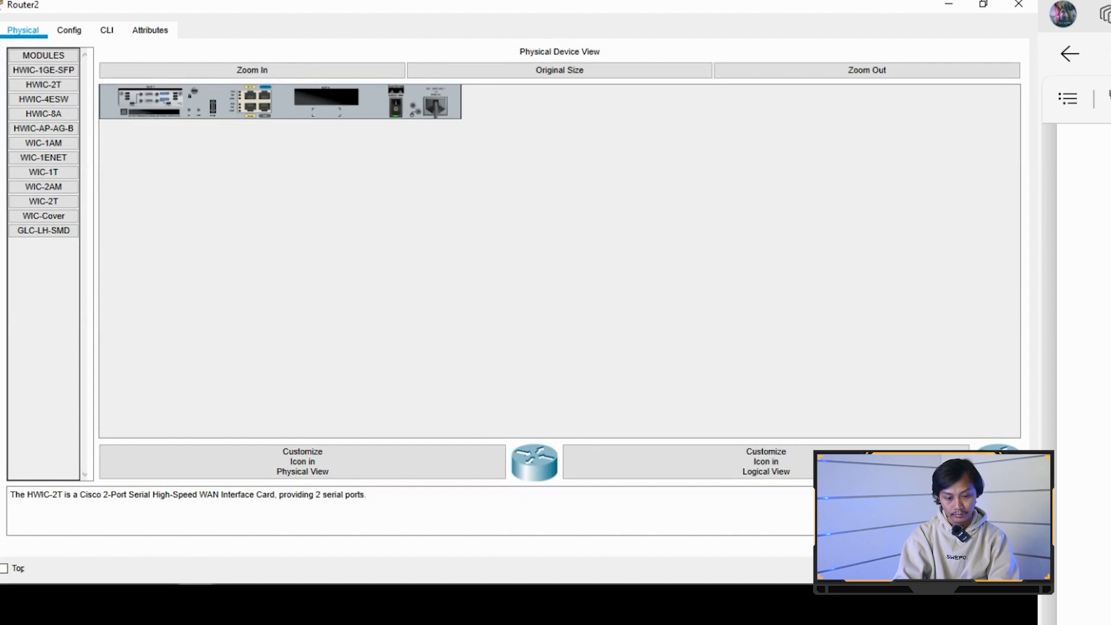
click(69, 30)
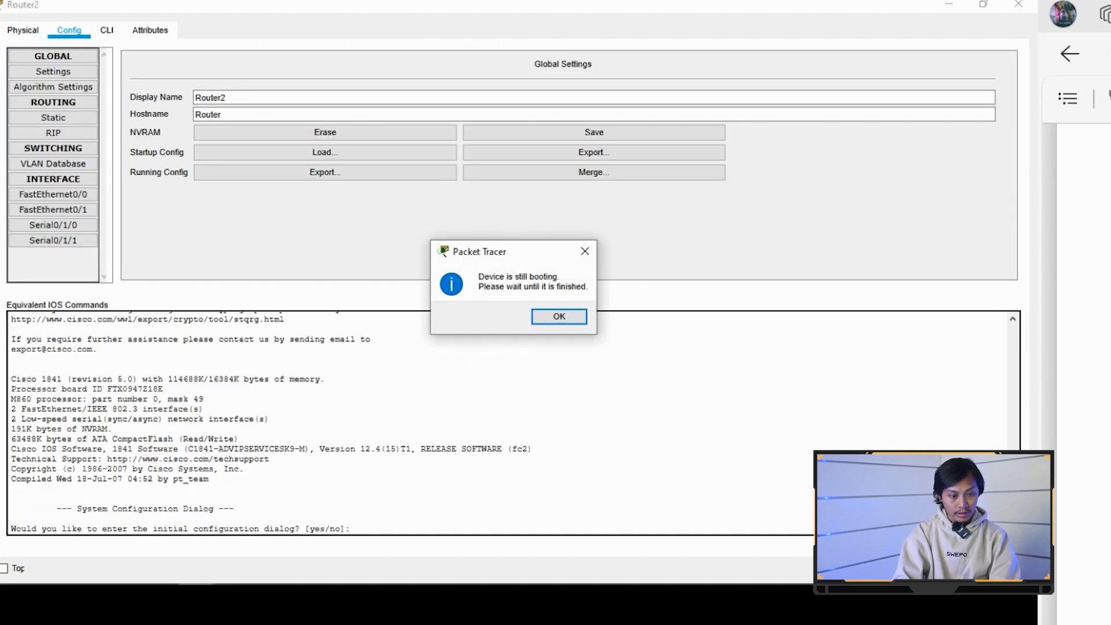
click(559, 316)
click(107, 30)
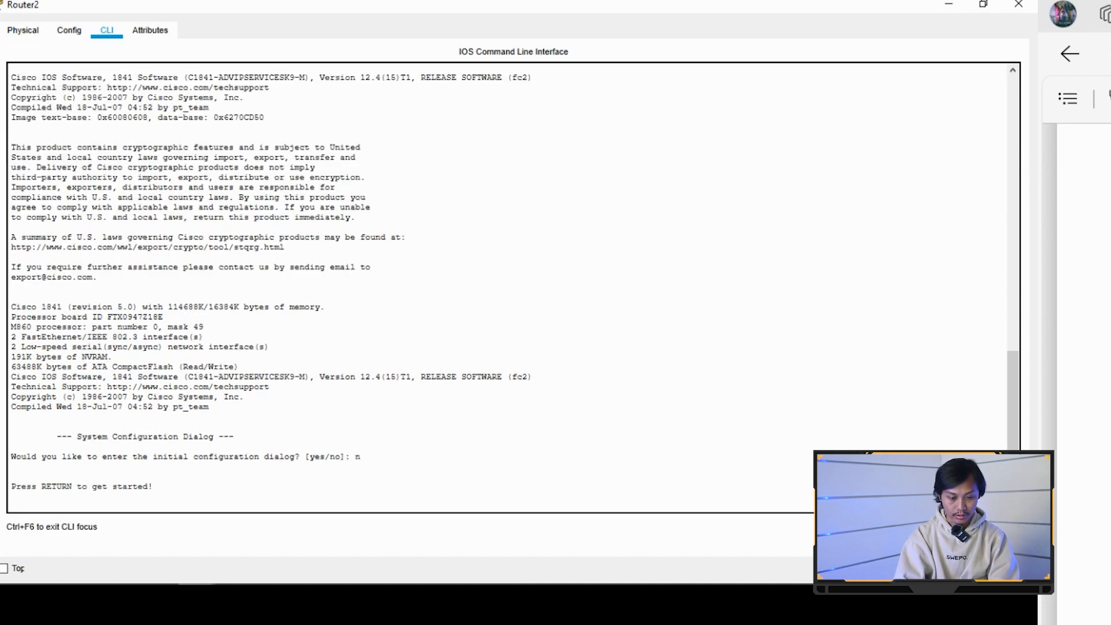
- Enter global configuration mode on Router2 and set its hostname to R2
key(Return)
text(en)
key(Return)
text(conf t)
key(Return)
text(ho)
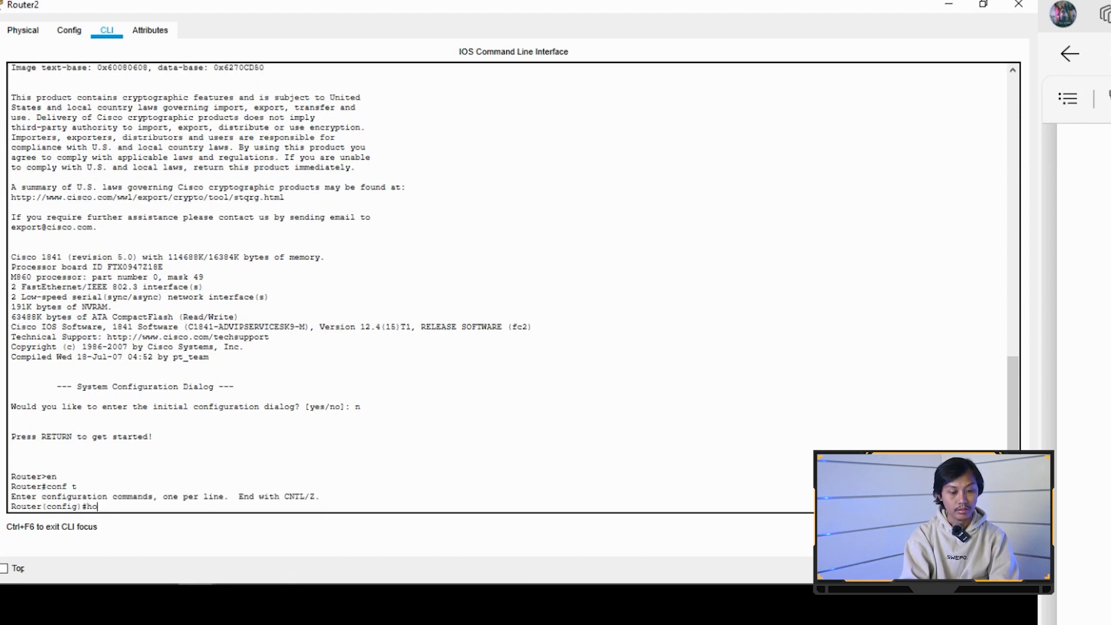
text(stname R2)
key(Return)
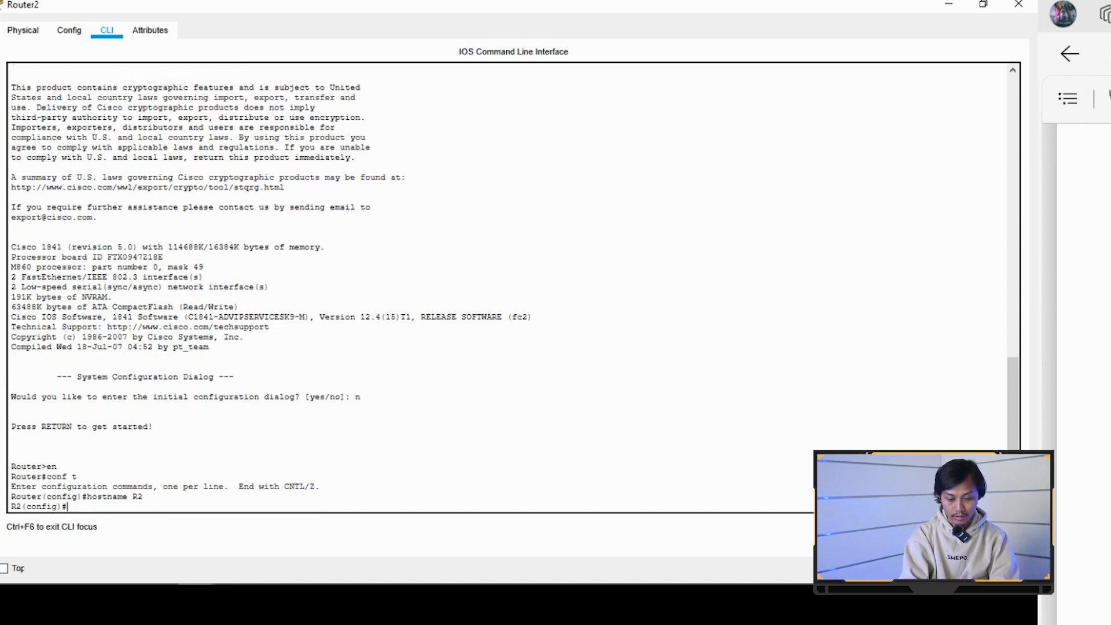
- Start RIP routing on R2 and add network 192.168.20.0
text(router rip)
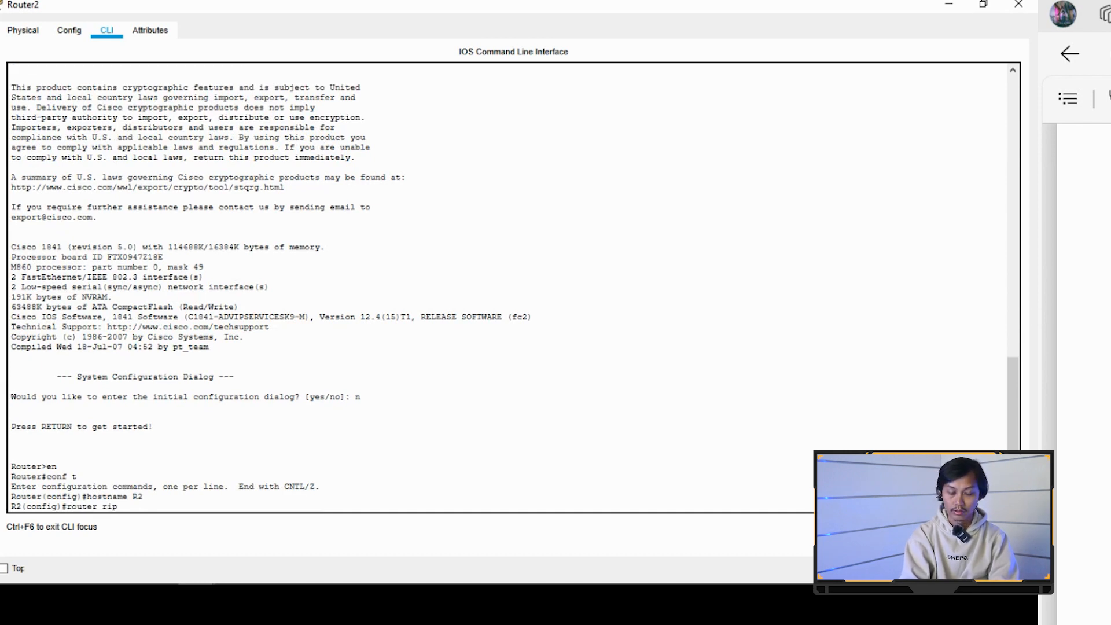
key(Return)
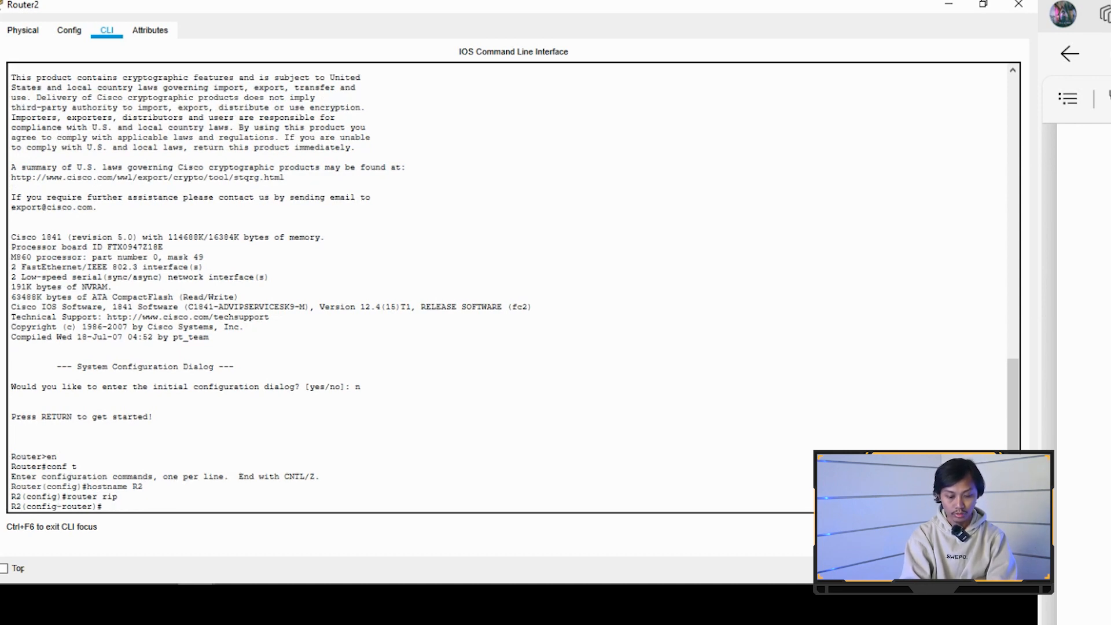
text(192)
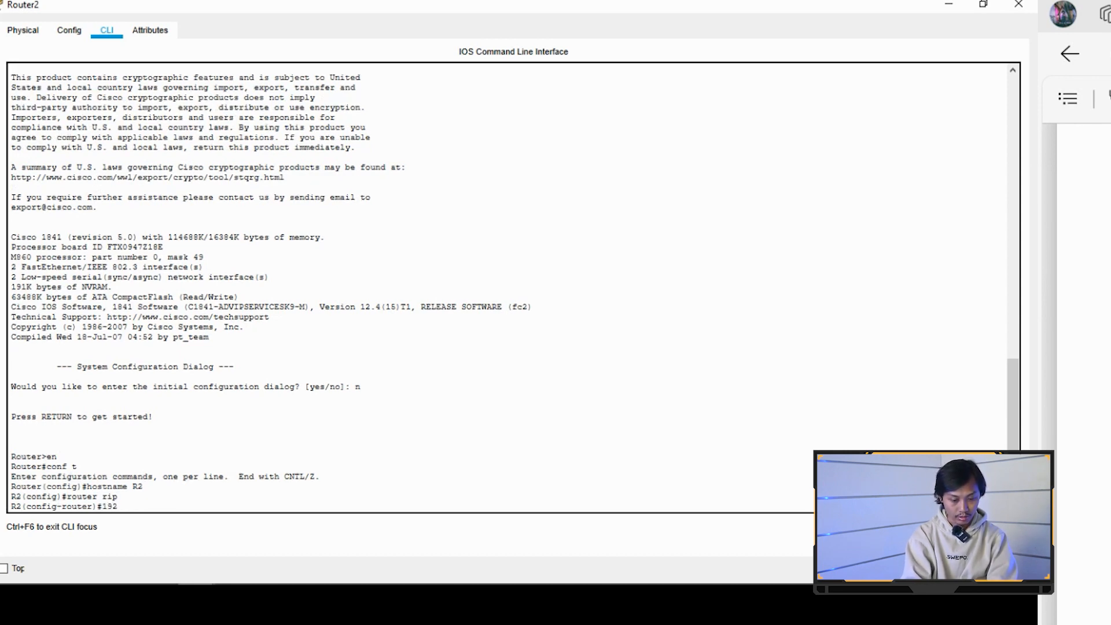
key(BackSpace)
key(BackSpace)
key(BackSpace)
key(Up)
key(Down)
text(network 192.1)
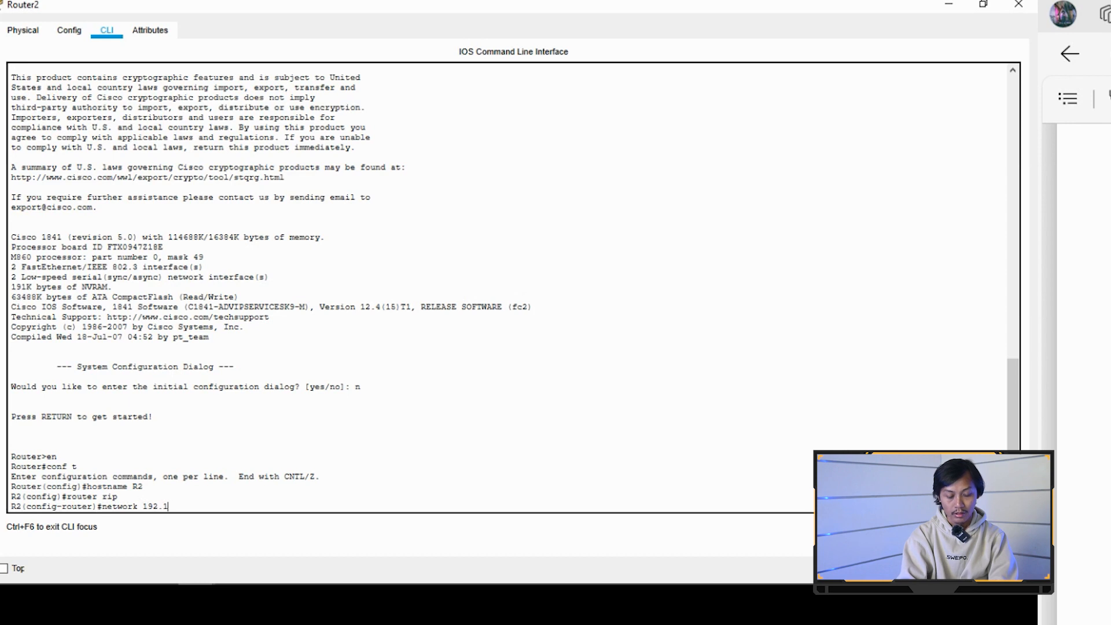
text(68.20.0)
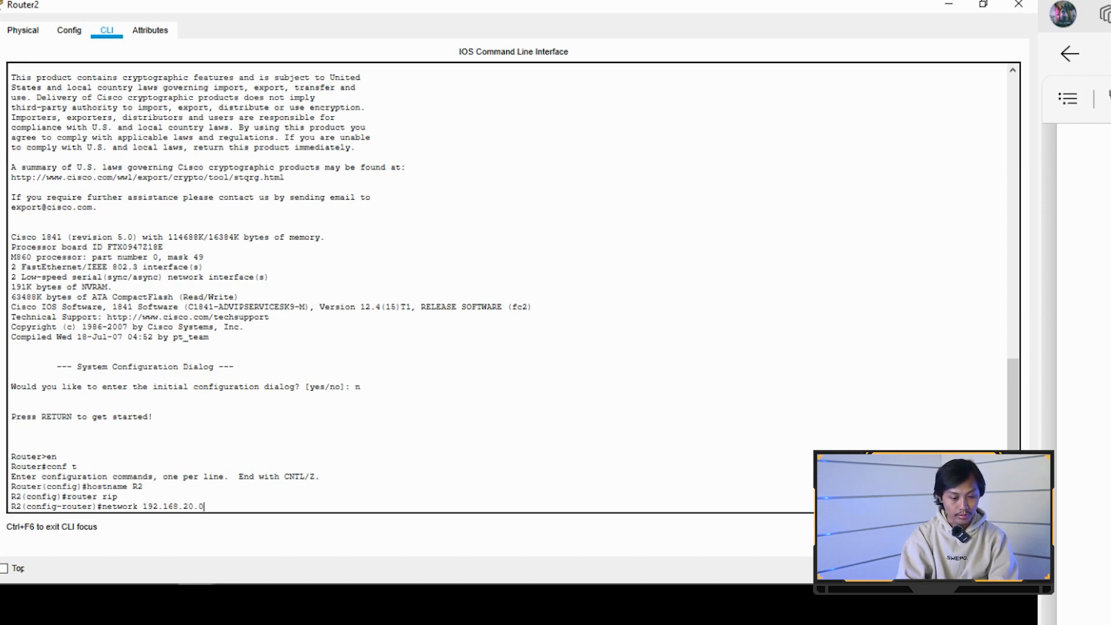
key(Return)
- Add network 192.168.50.0 to RIP on R2
key(Up)
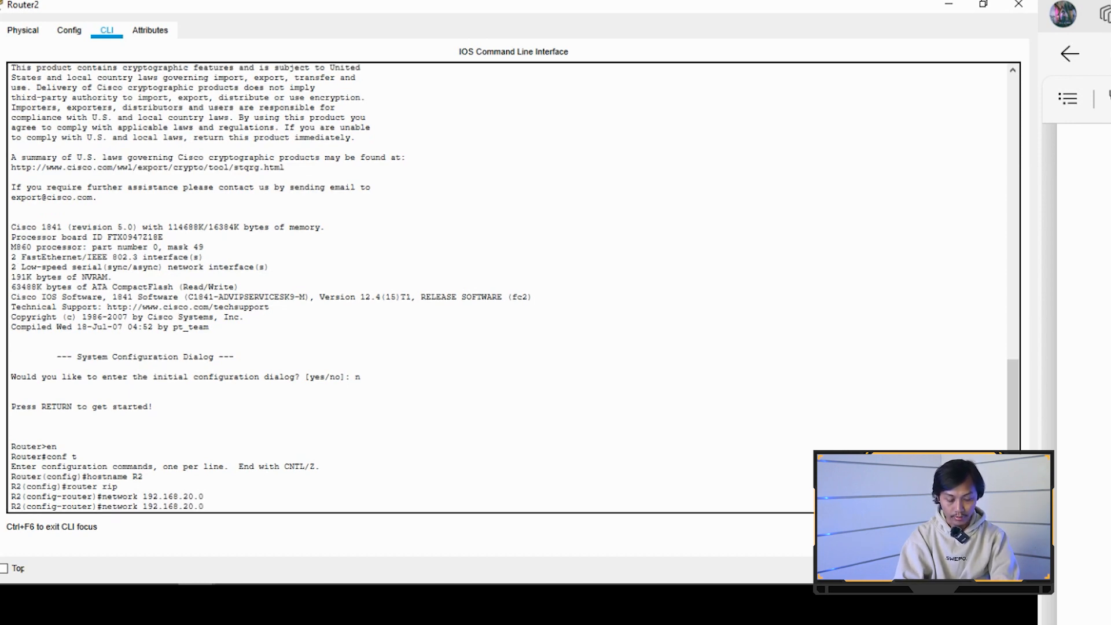
key(BackSpace)
key(BackSpace)
key(BackSpace)
key(BackSpace)
text(50.0)
key(Return)
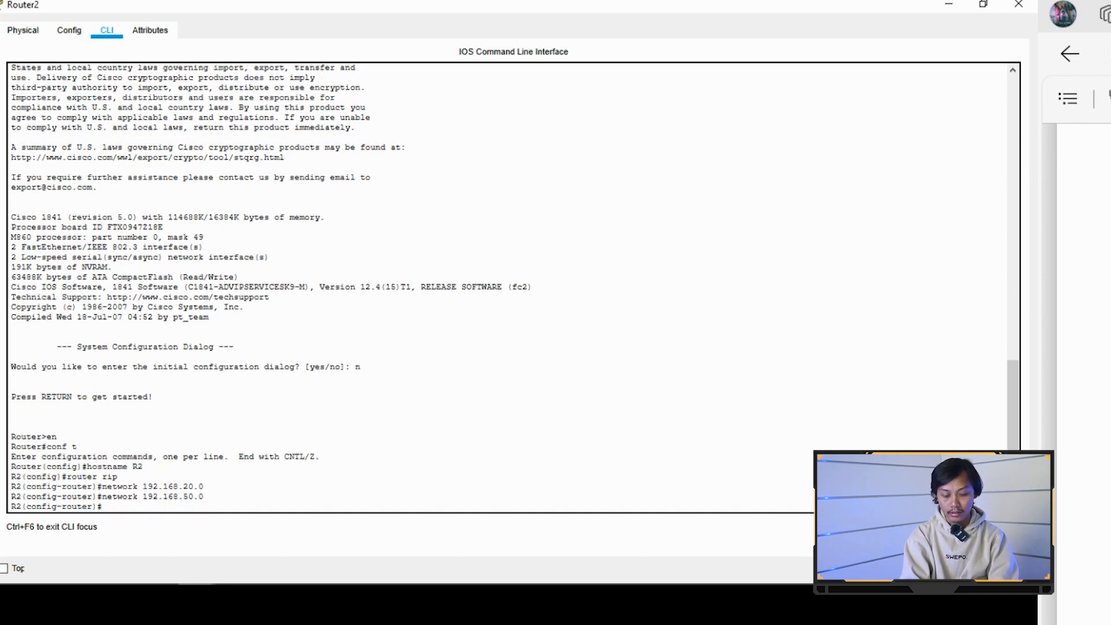
- Switch to interface f0/0 on R2 and assign it IP address 192.168.20.1 with mask 255.255.255.0
text(ip)
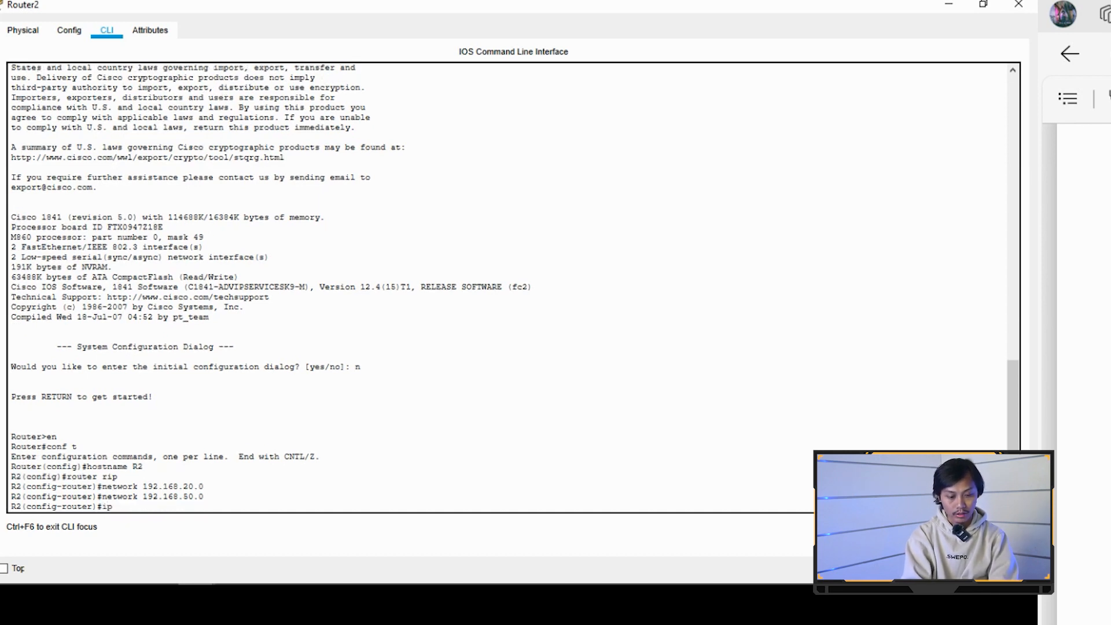
key(BackSpace)
key(BackSpace)
text(int)
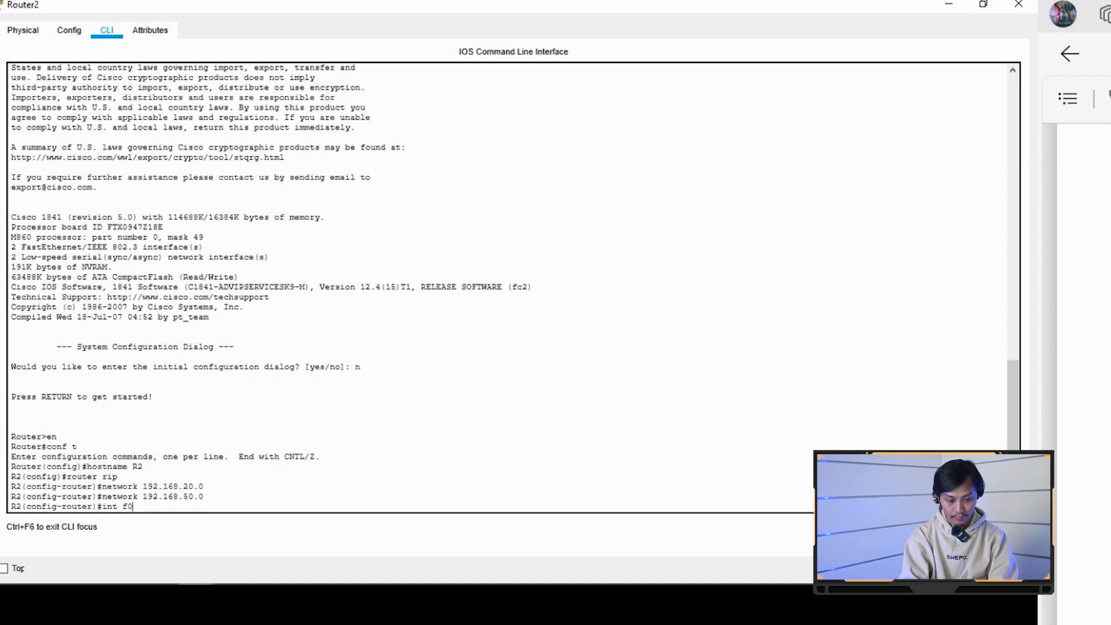
text(f0/0)
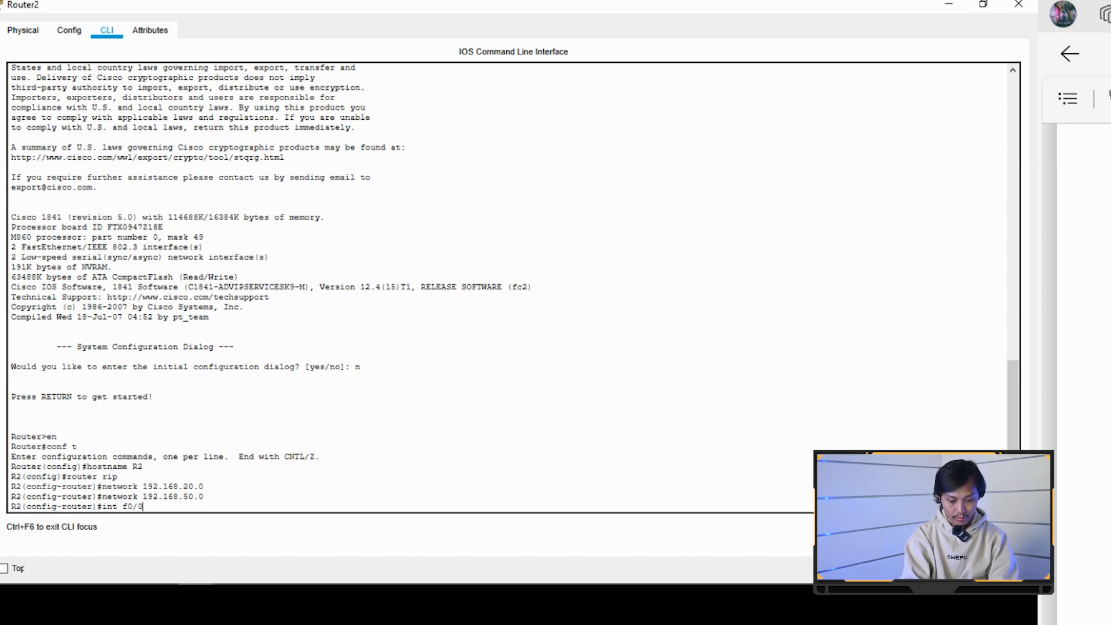
key(Return)
text(ip a)
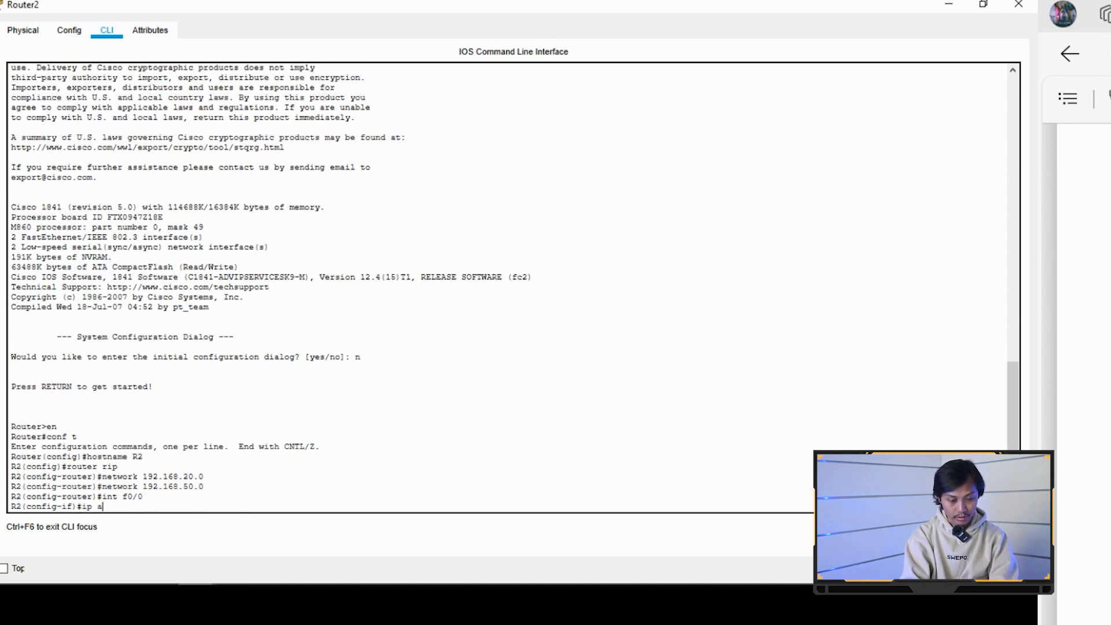
text(ddress 192.168)
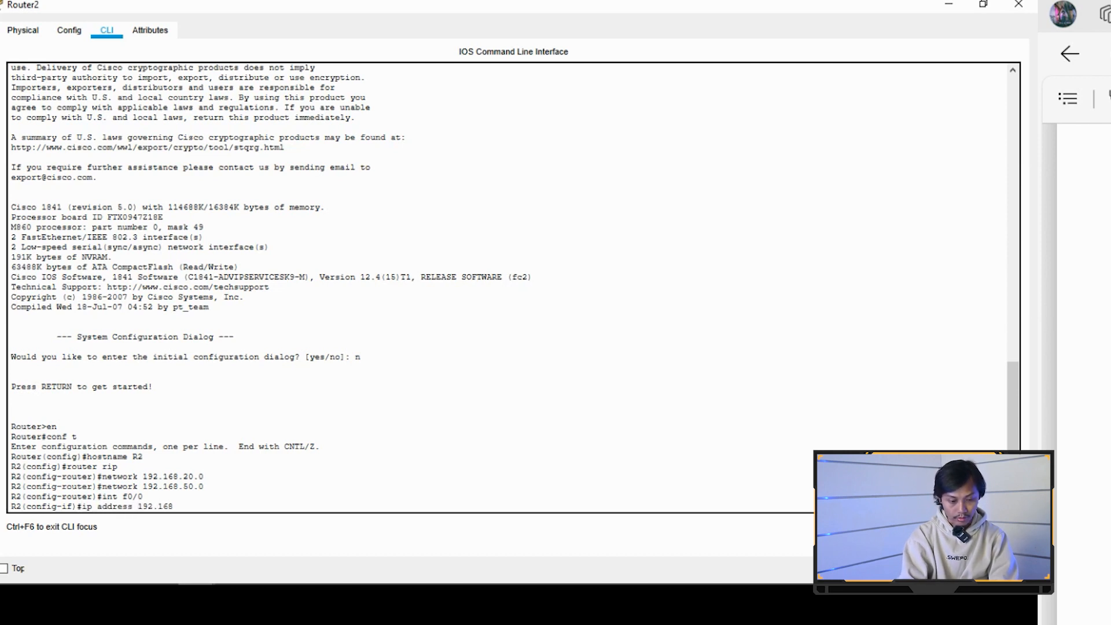
text(.20.1 255.)
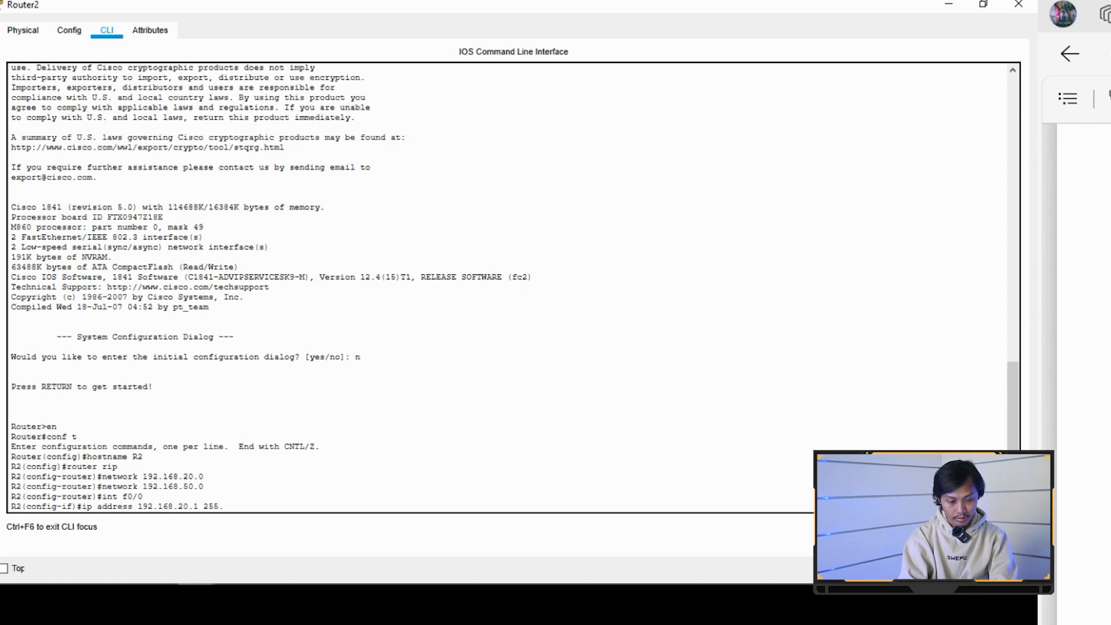
text(255.255.0)
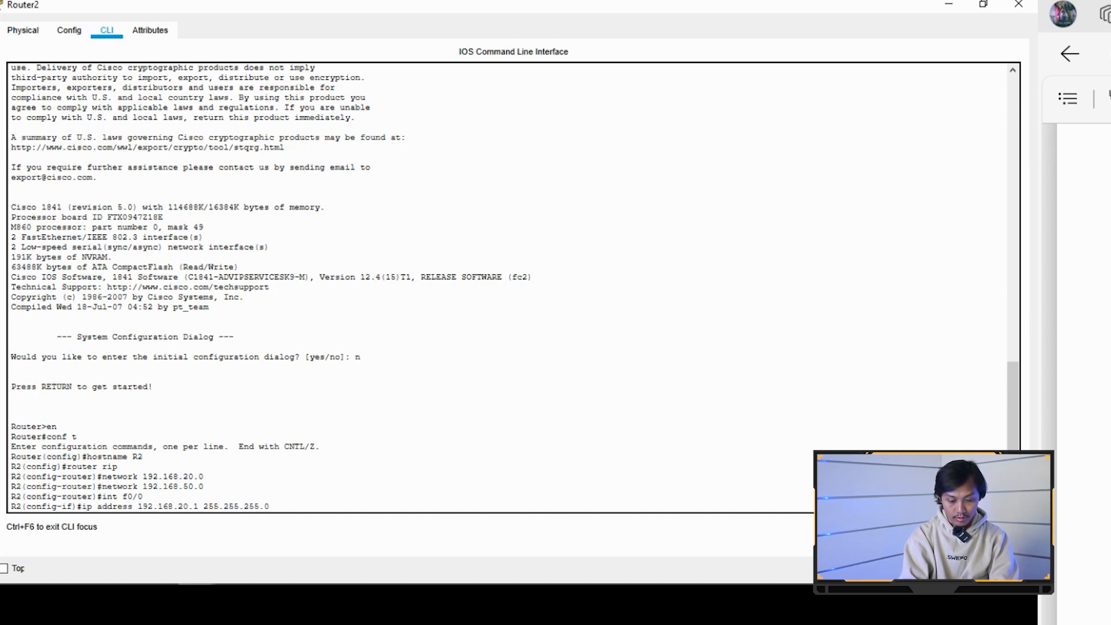
key(Return)
- Enable interface f0/0 on R2 with the no shutdown command
text(no)
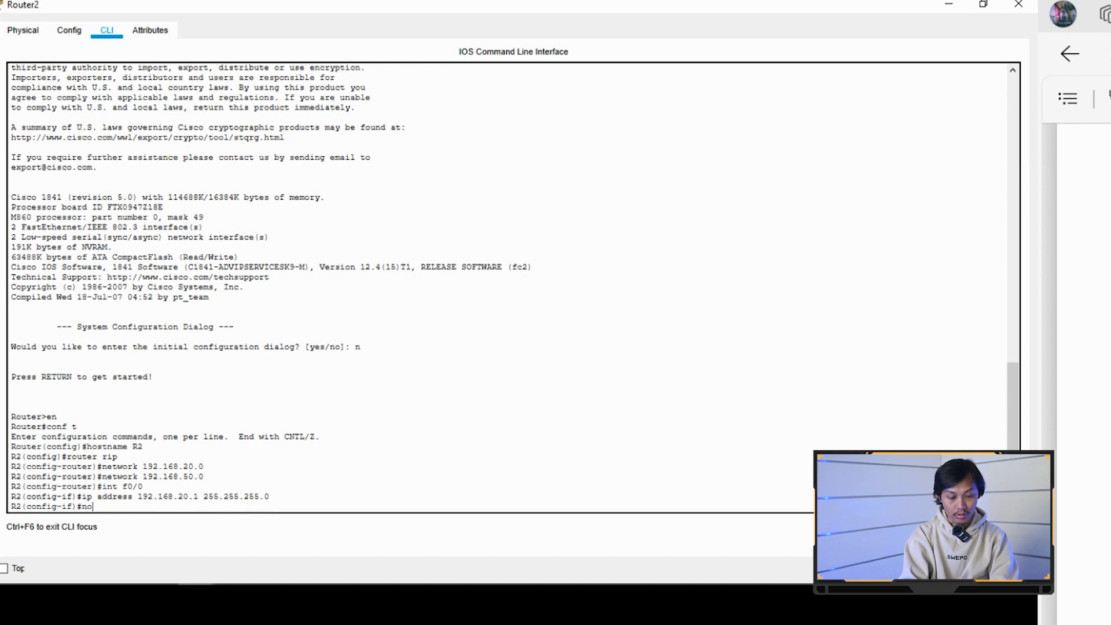
text( shutdow)
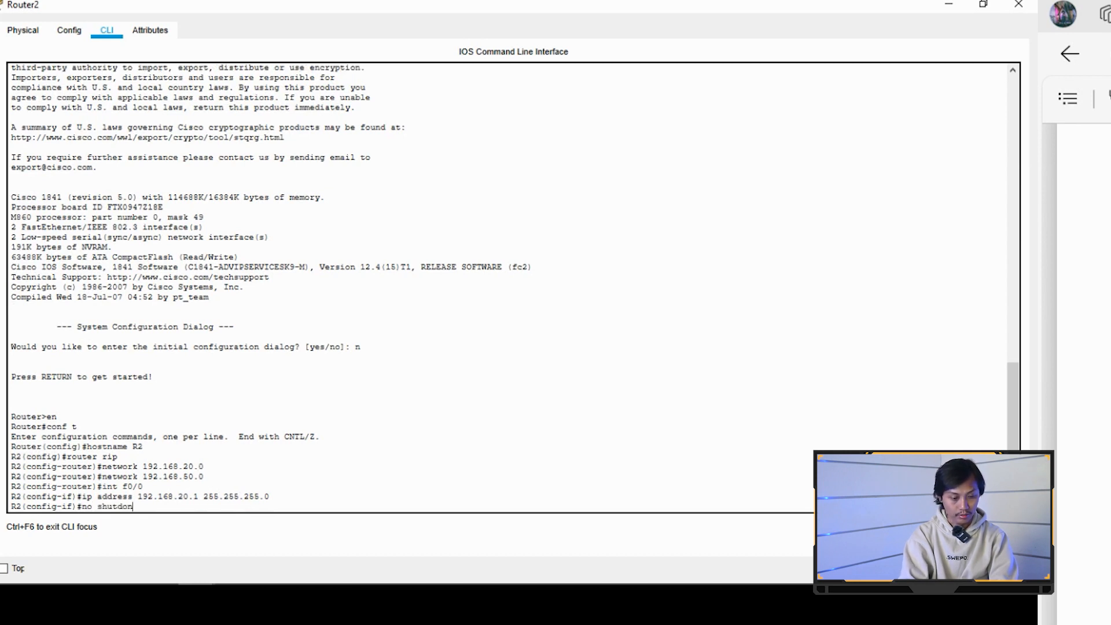
text(n)
key(Return)
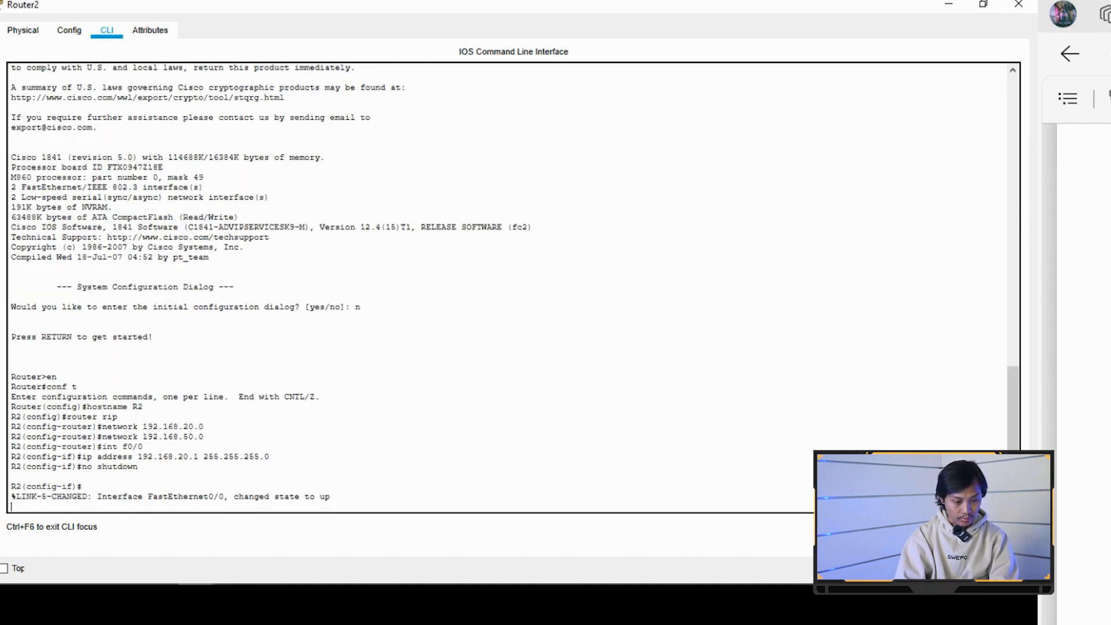
key(Return)
- Switch R2's configuration to serial interface s0/1/0
key(Up)
key(Up)
key(Up)
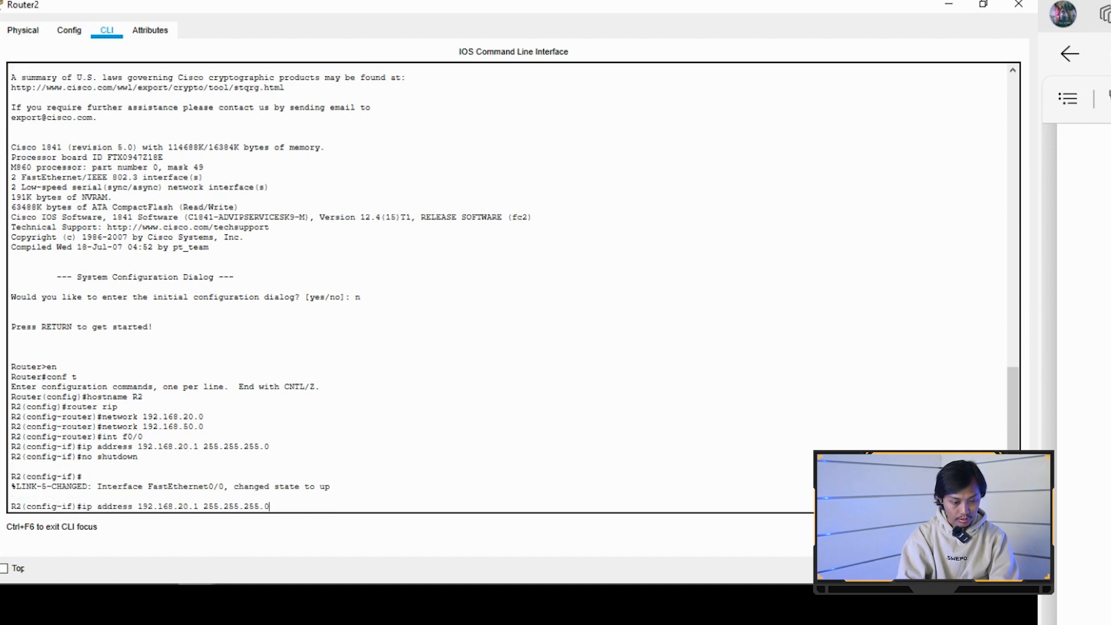
key(BackSpace)
key(BackSpace)
key(BackSpace)
key(BackSpace)
text(s/0/1/)
key(BackSpace)
key(BackSpace)
key(BackSpace)
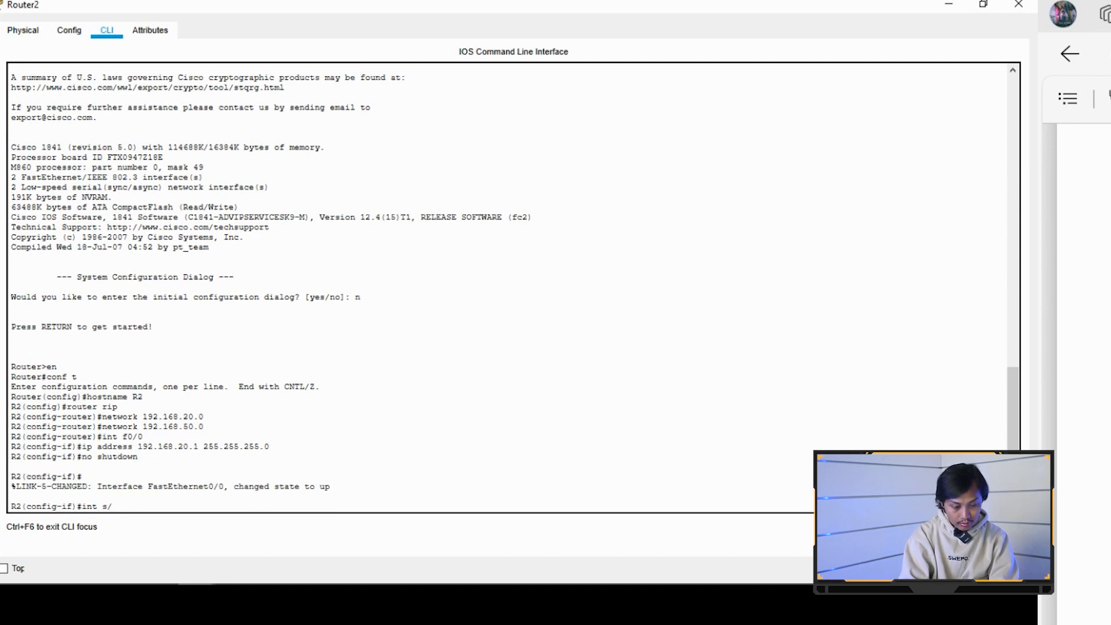
text(0/1/0)
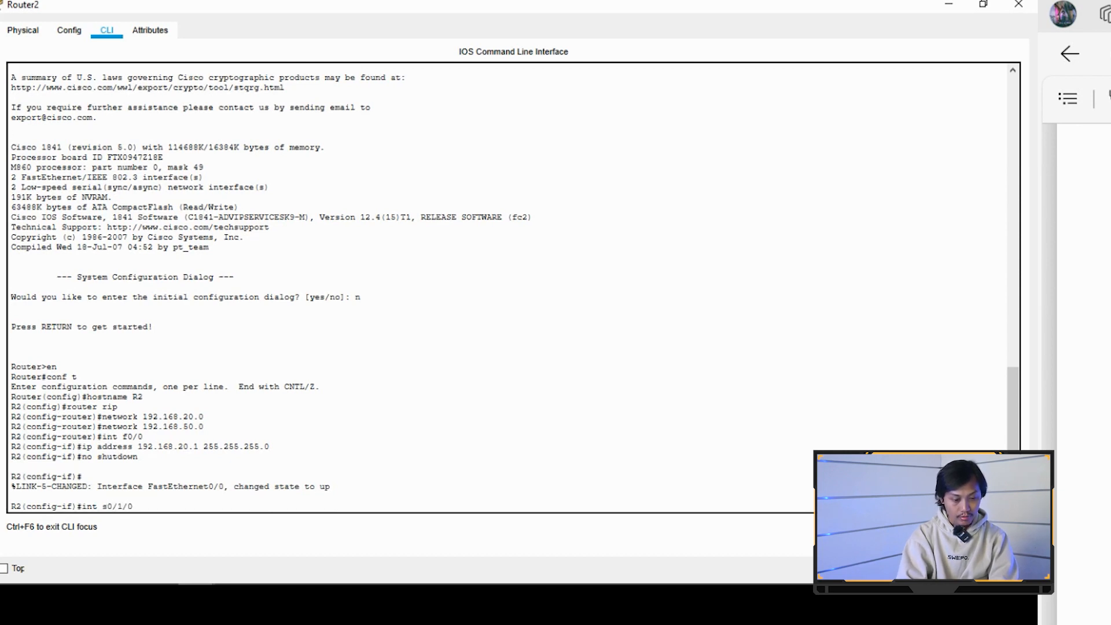
key(Return)
- Assign IP address 192.168.50.2 with mask 255.255.255.0 to interface s0/1/0 on R2
key(Up)
key(Up)
key(Up)
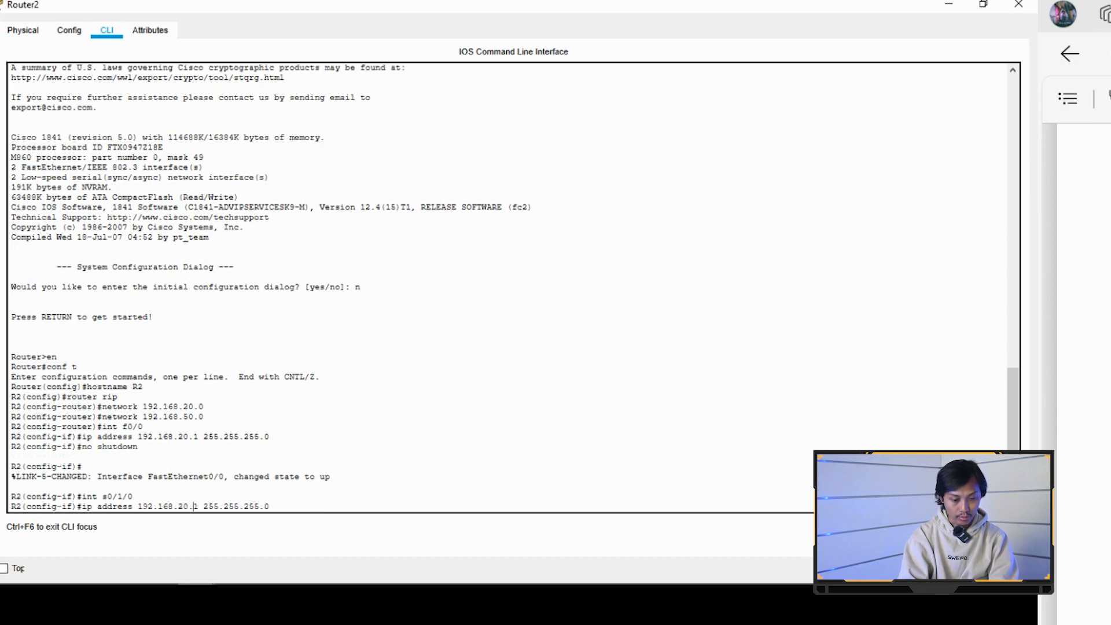
key(BackSpace)
key(BackSpace)
key(BackSpace)
key(BackSpace)
text(50.2)
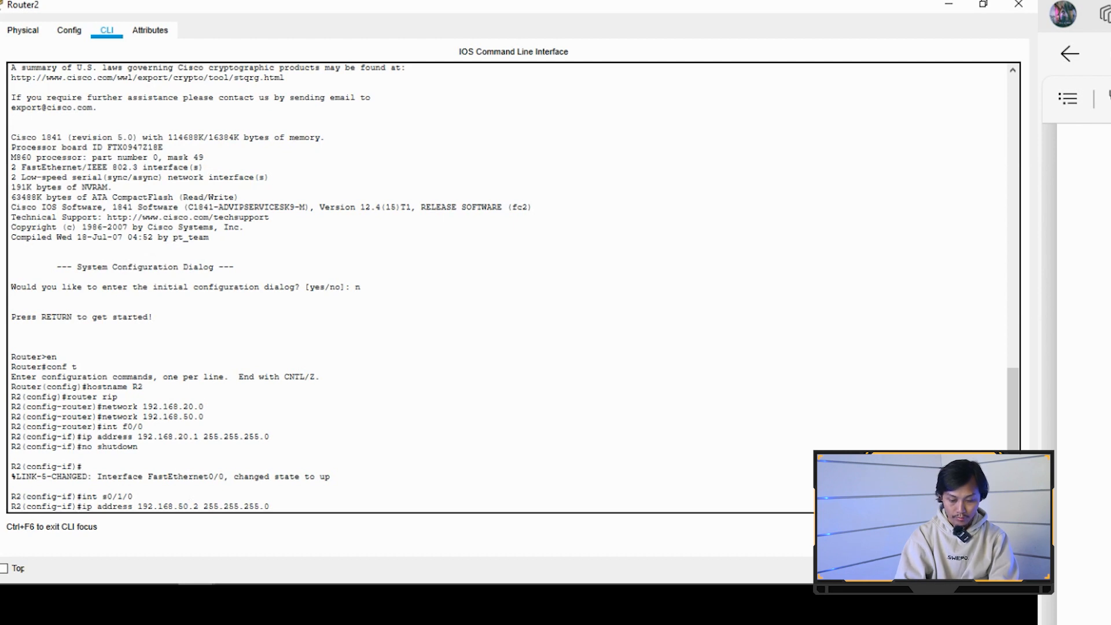
key(Return)
- Enable interface s0/1/0 on R2 with the no shutdown command and close the Router2 window
key(Up)
key(Up)
key(Up)
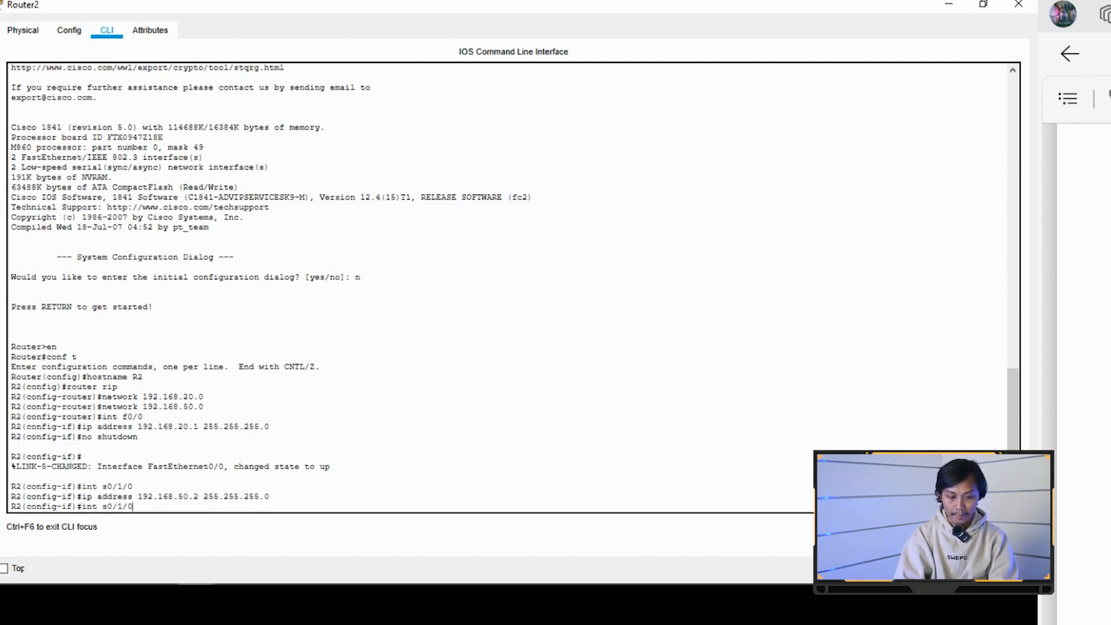
key(Return)
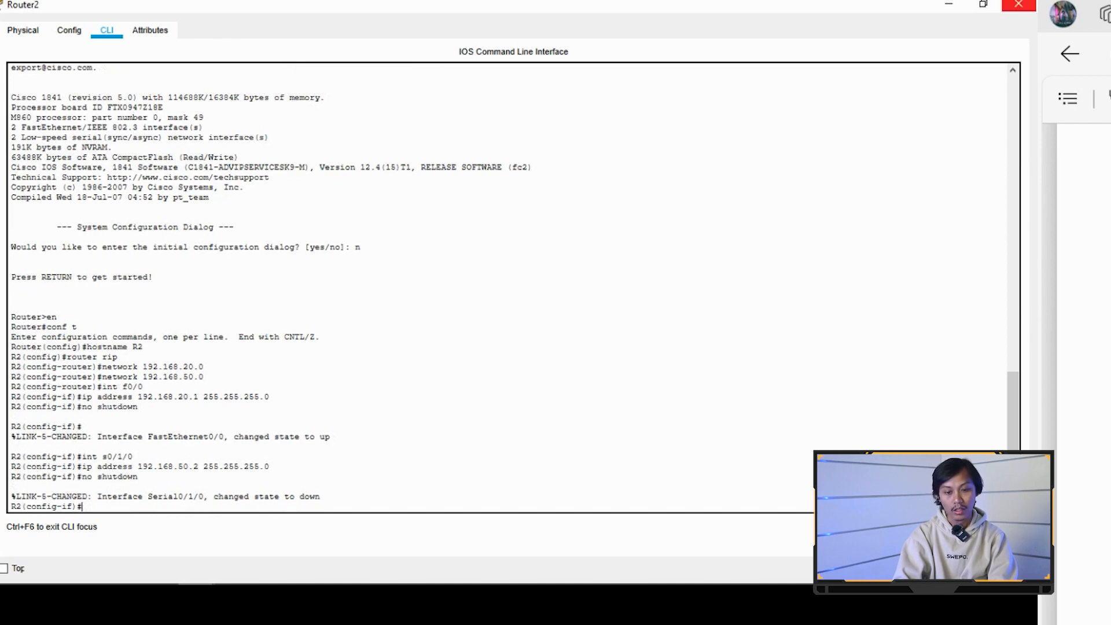
click(1018, 4)
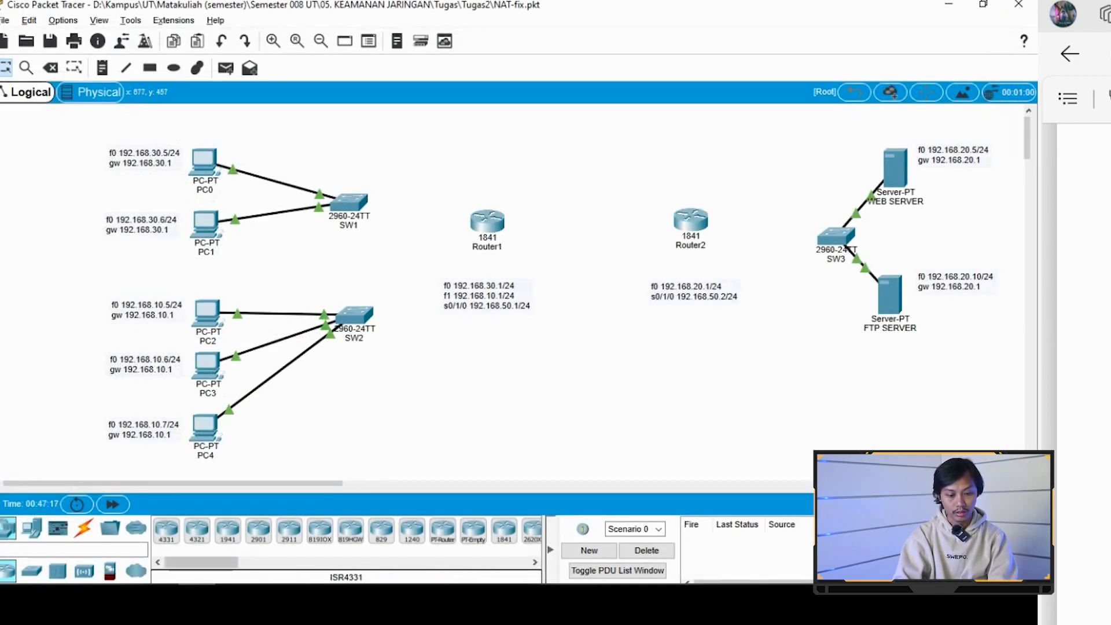
- Connect Router1 to Router2 with a Serial DCE cable between their Serial0/1/0 ports
click(84, 529)
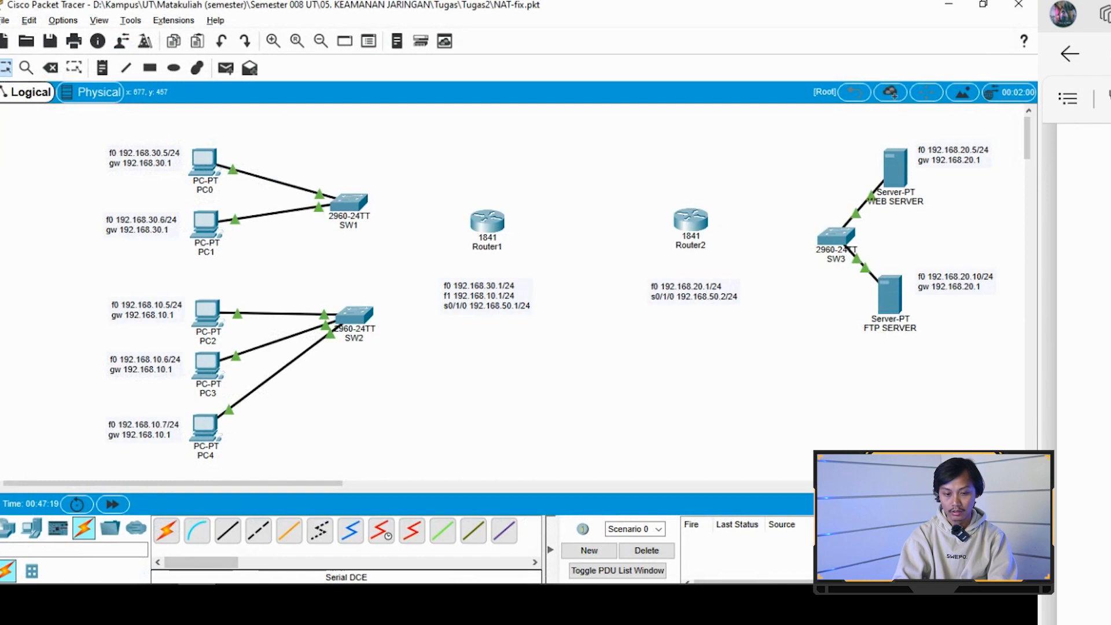
click(381, 530)
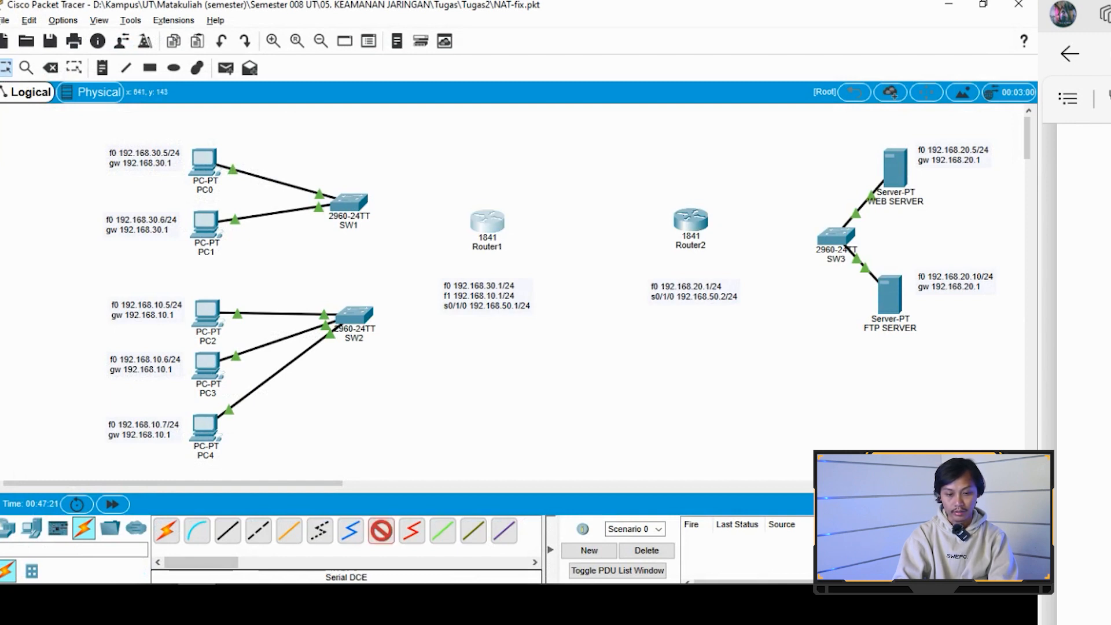
click(485, 215)
click(528, 290)
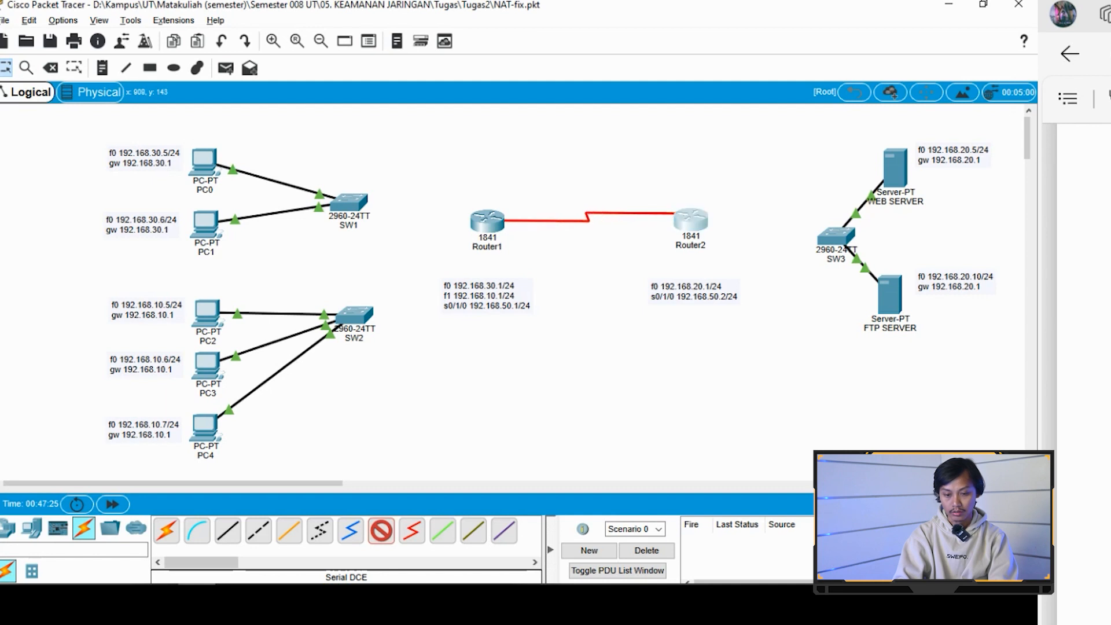
click(688, 214)
click(735, 292)
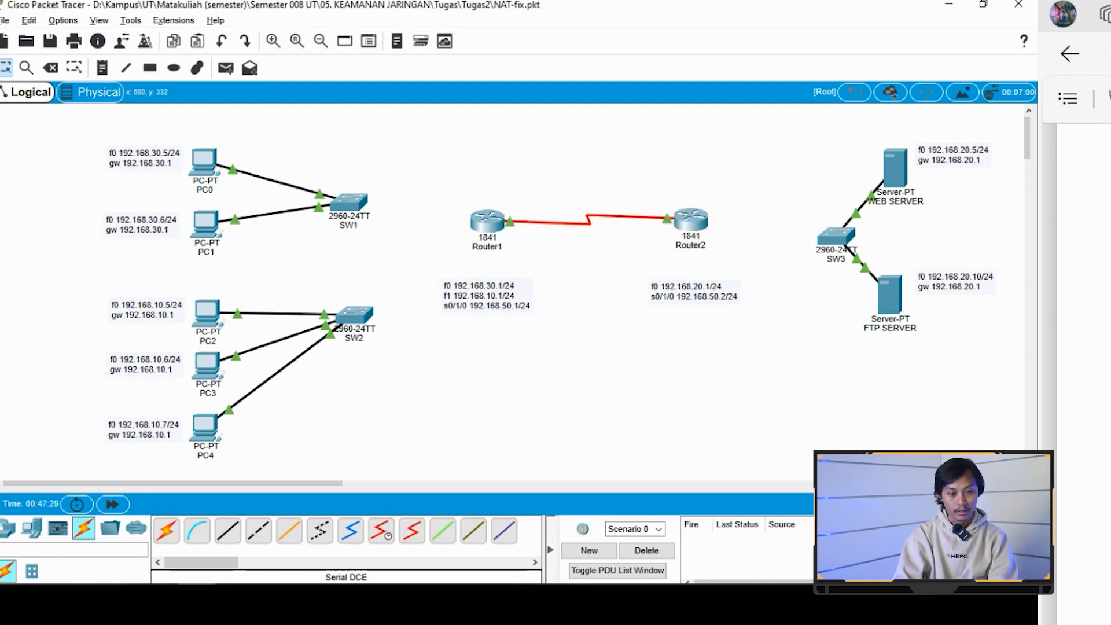
- Test the serial link by sending a simple PDU from Router1 to Router2
click(226, 67)
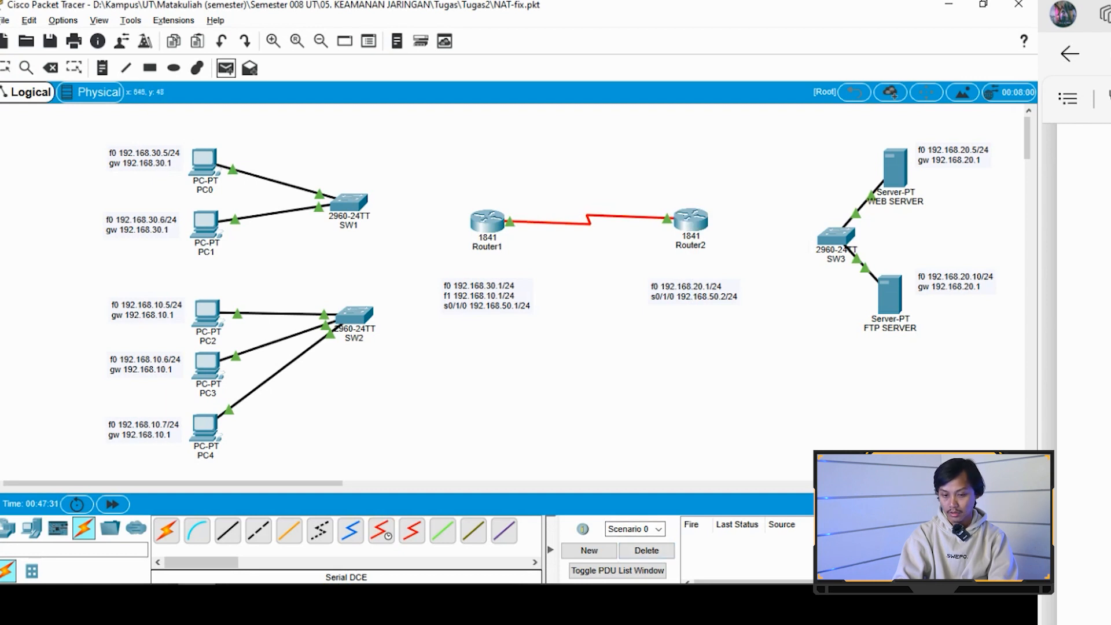
click(486, 221)
click(689, 220)
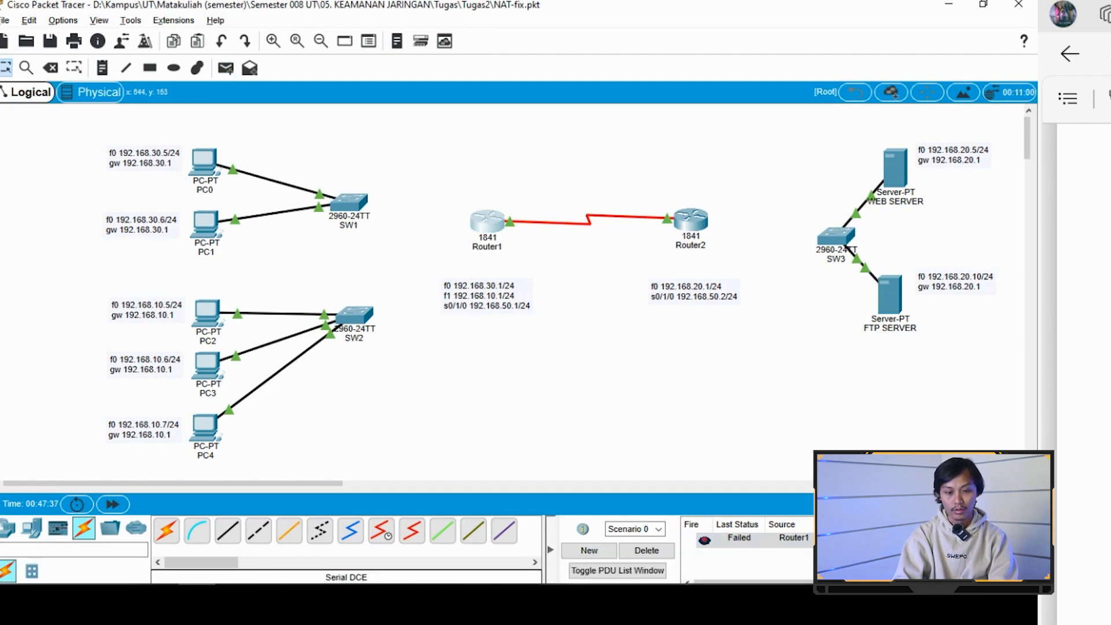
- Open Router1's command line in a maximized window at the global configuration prompt
click(486, 222)
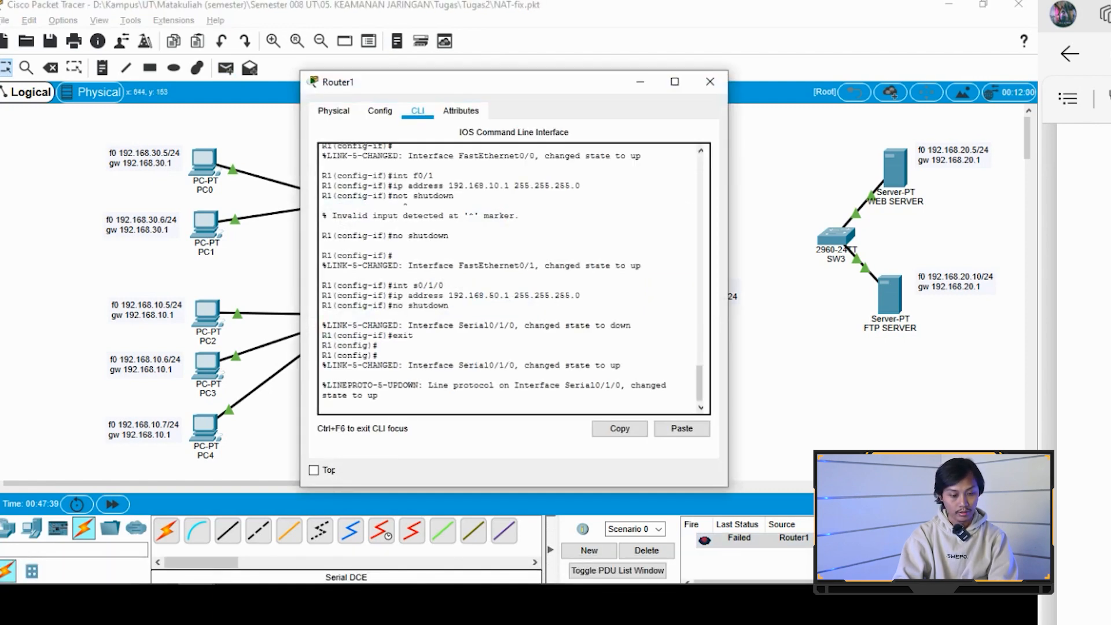
click(675, 81)
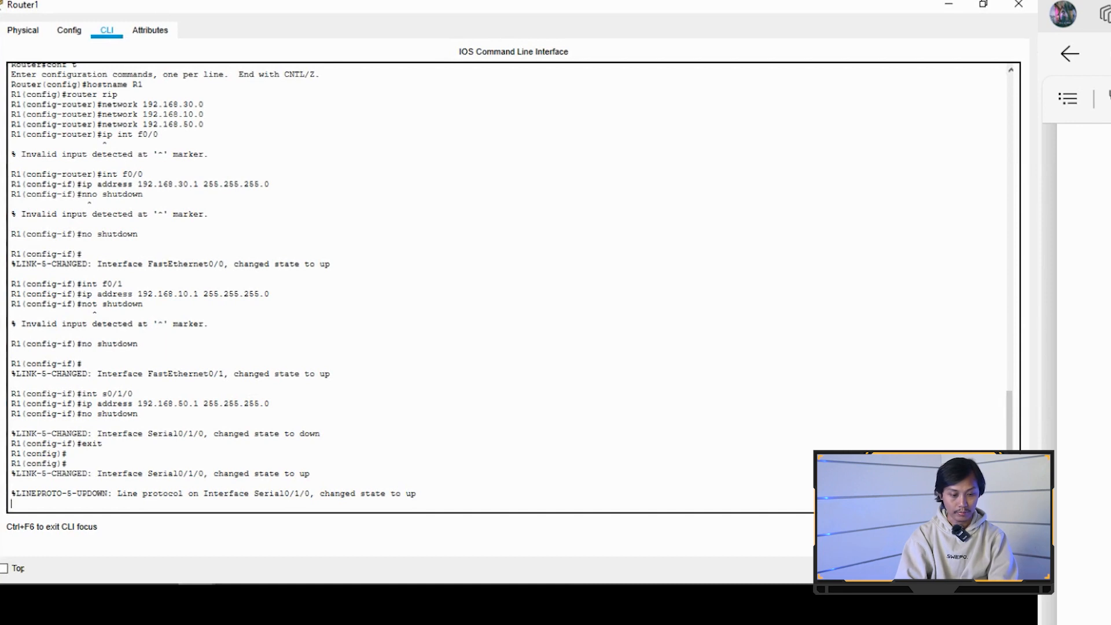
key(Return)
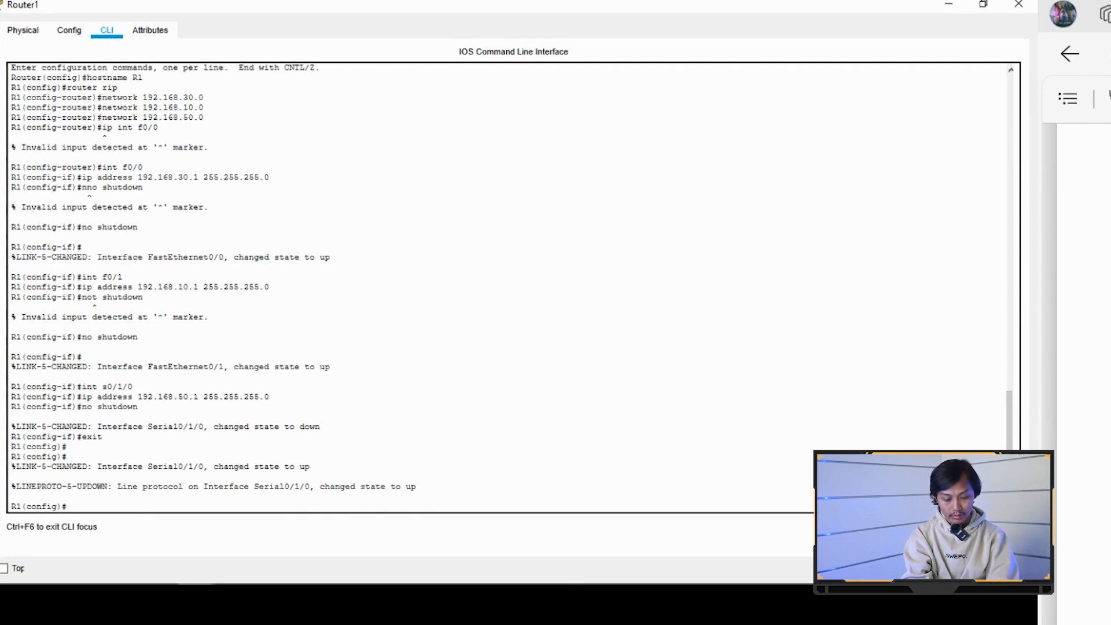
- Try to create access list 1 on R1 permitting network 192.168.10.0 with wildcard mask 0.0.0.255
text(sccse)
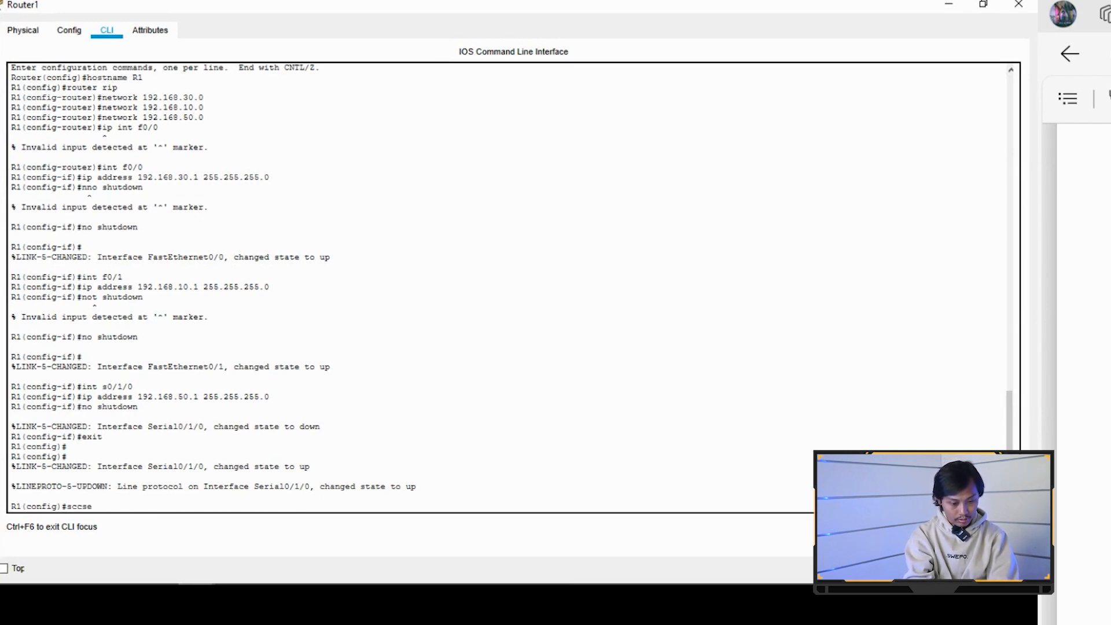
key(BackSpace)
key(BackSpace)
text(ess)
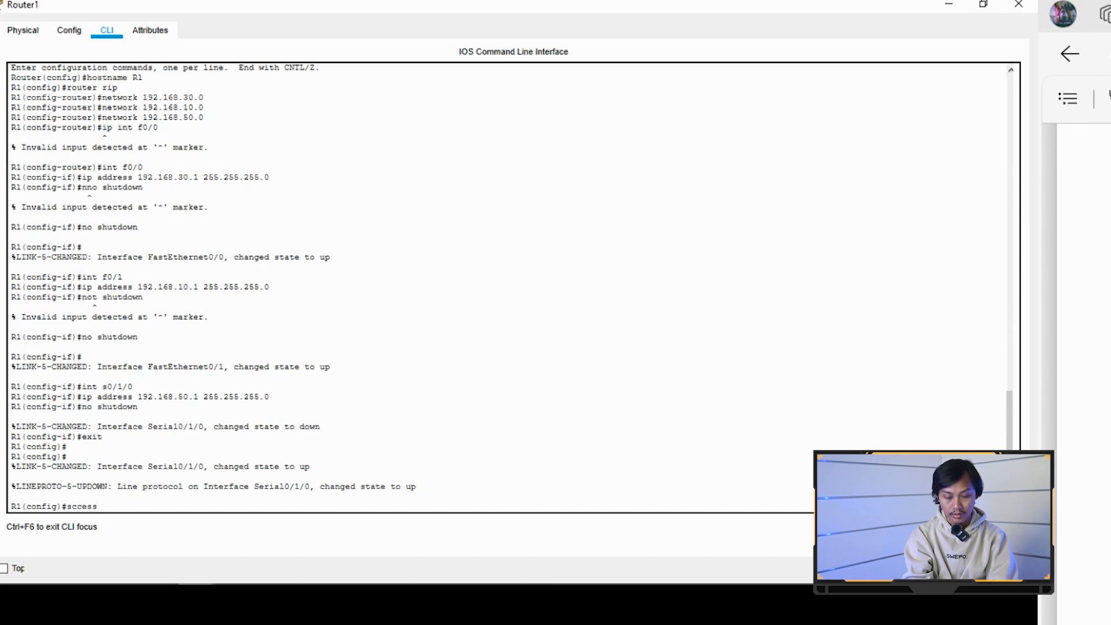
text(--list 1)
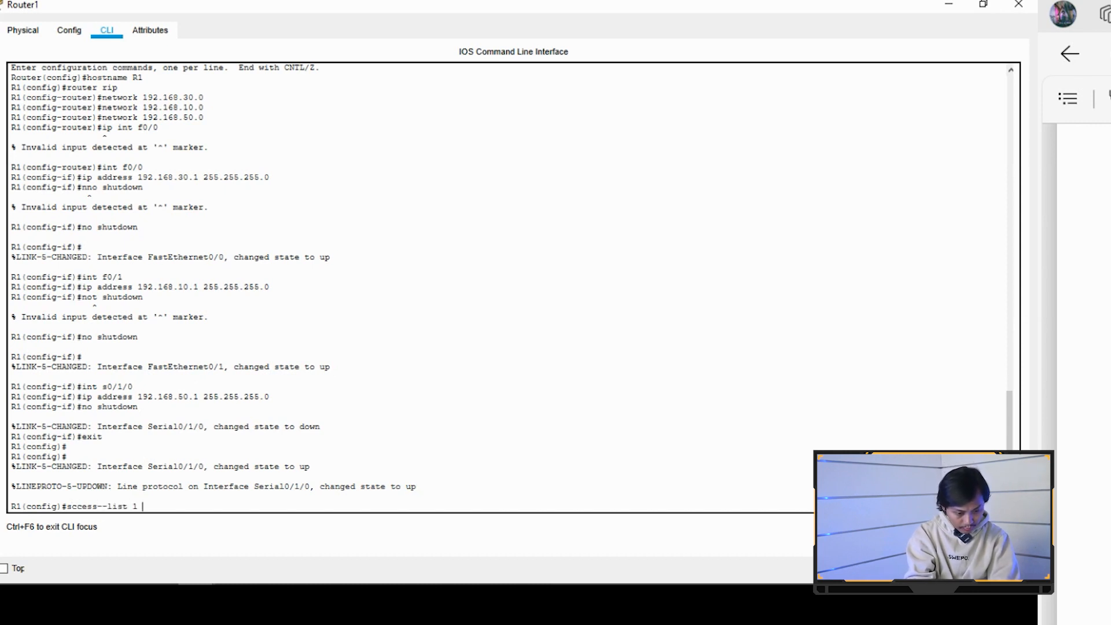
key(BackSpace)
key(BackSpace)
key(BackSpace)
key(BackSpace)
key(BackSpace)
key(BackSpace)
key(BackSpace)
text(list 1 premit 192)
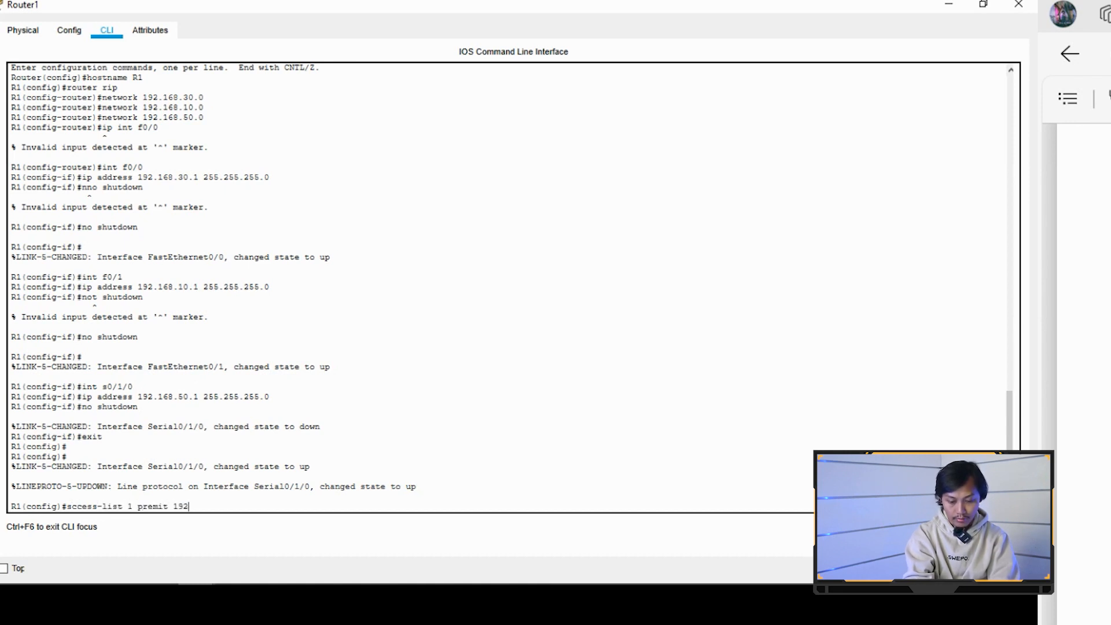
text(.168)
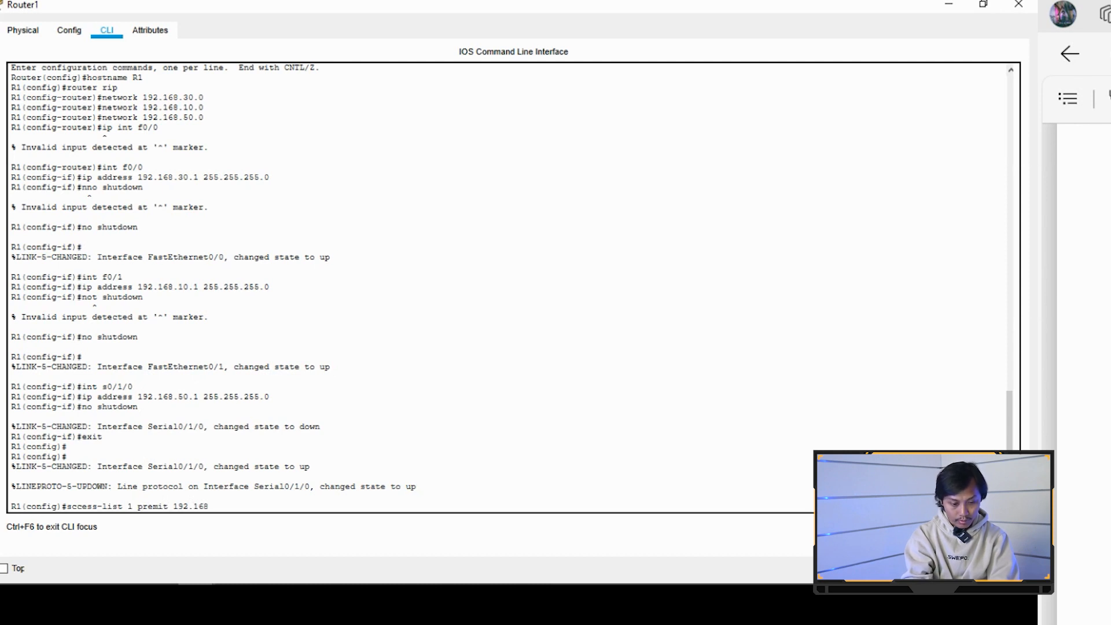
text(.10.0 0.0.0.25)
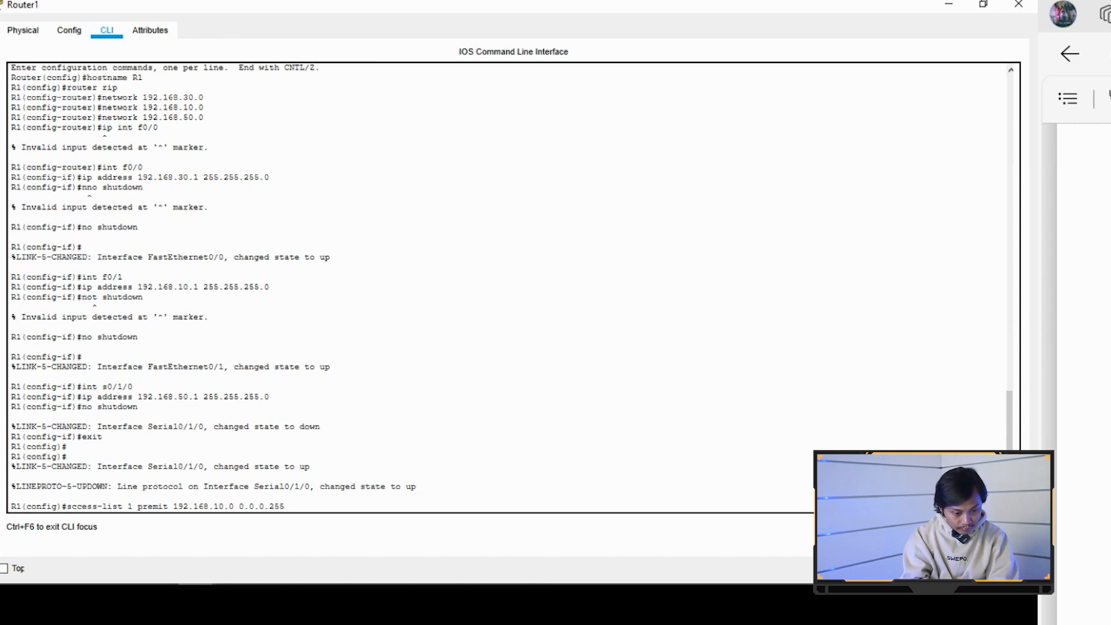
text(5)
key(Return)
- Try to correct the spelling of the access-list 1 command for 192.168.10.0 and run it again on R1
key(Up)
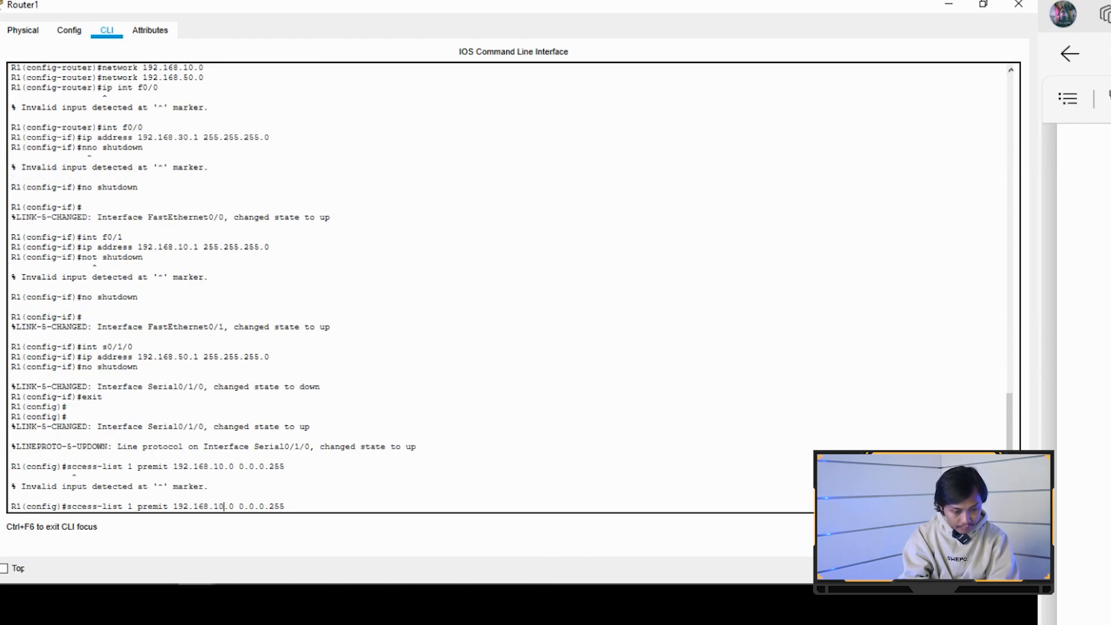
key(BackSpace)
key(BackSpace)
text(ere)
key(Return)
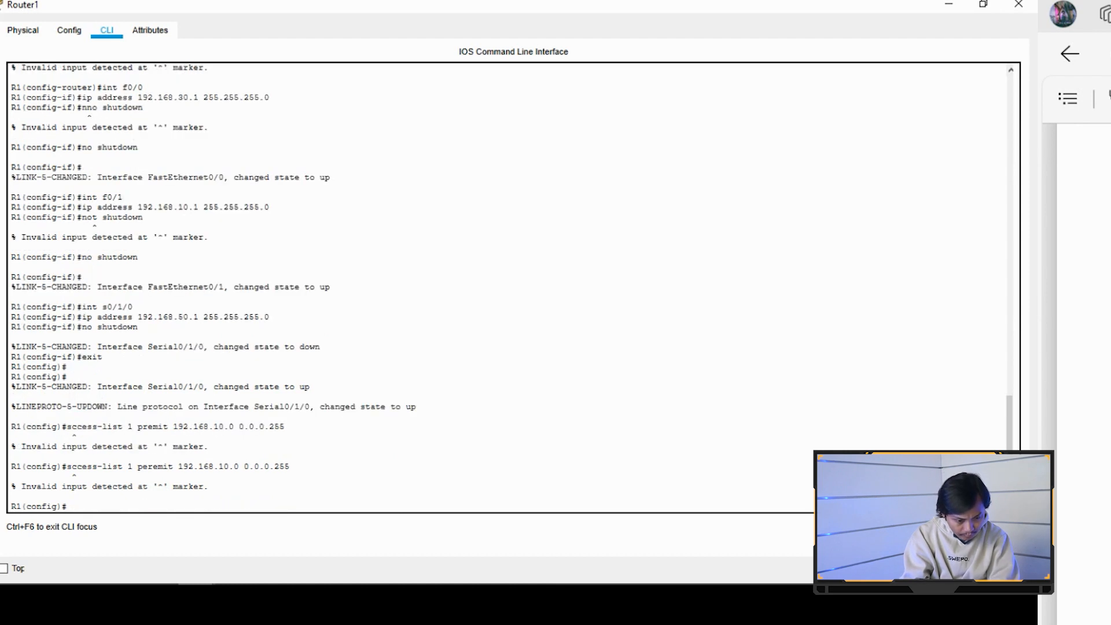
key(Up)
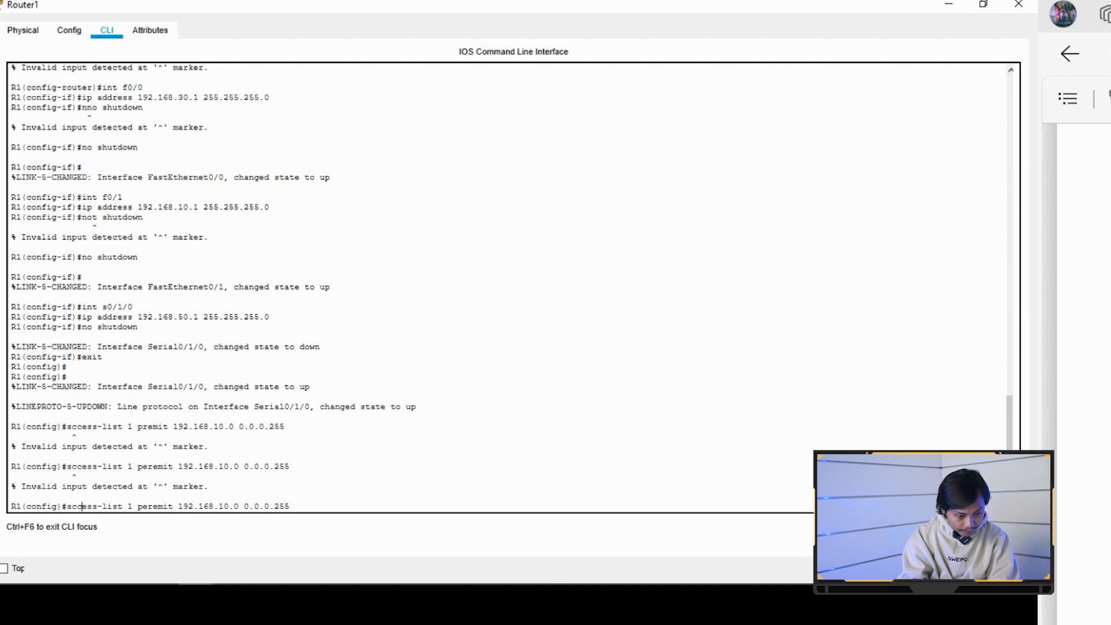
key(BackSpace)
text(a)
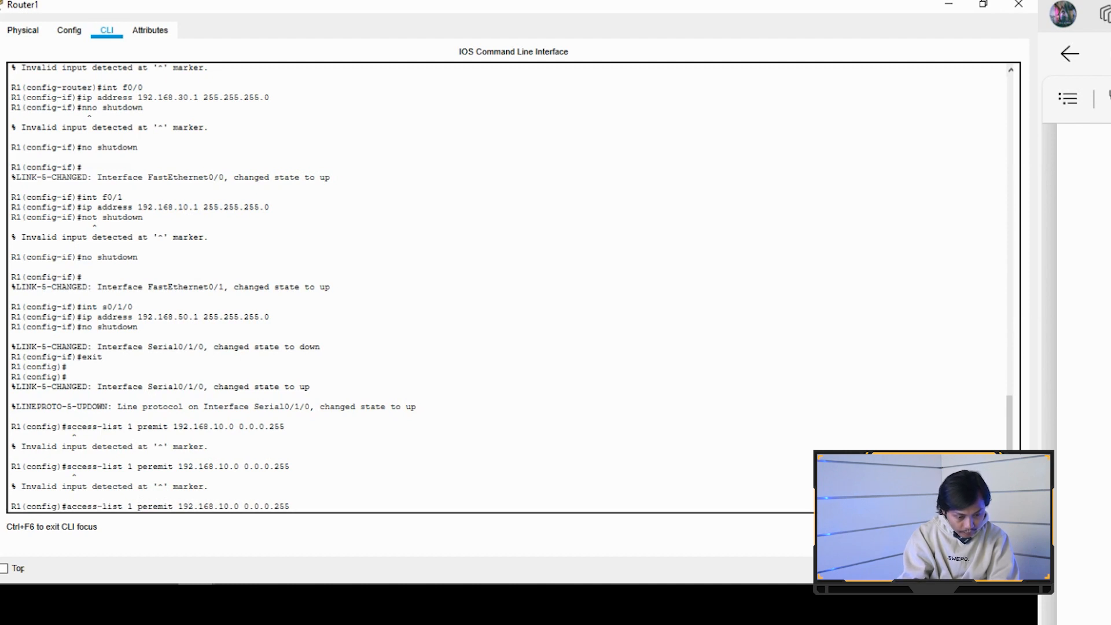
key(Return)
- Correct the keyword to permit and run access-list 1 permit 192.168.10.0 0.0.0.255 on R1
key(Up)
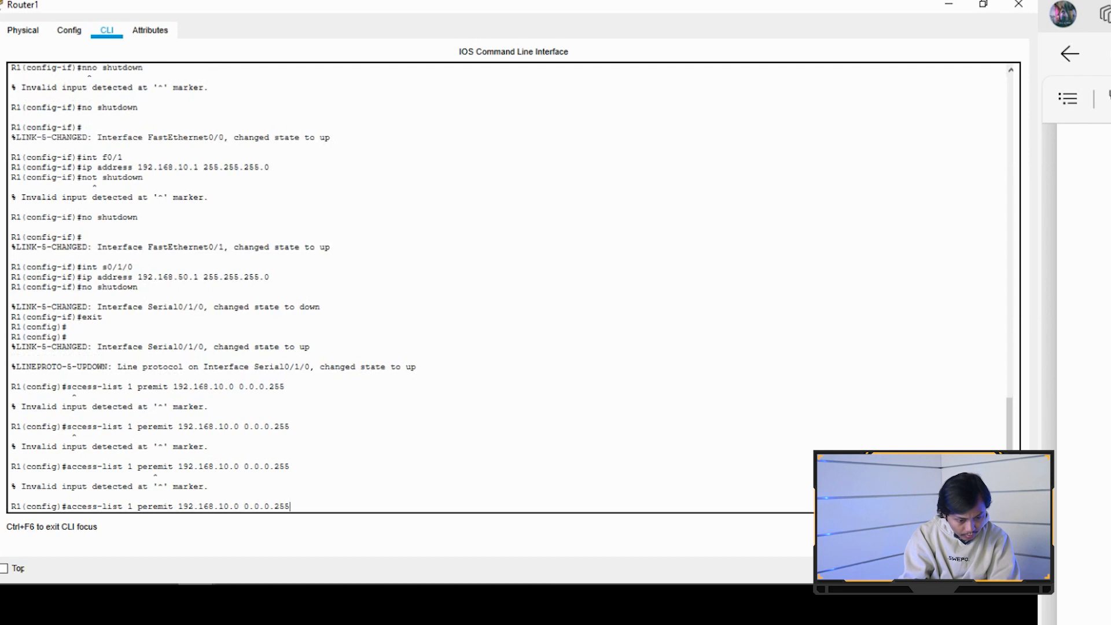
key(Left)
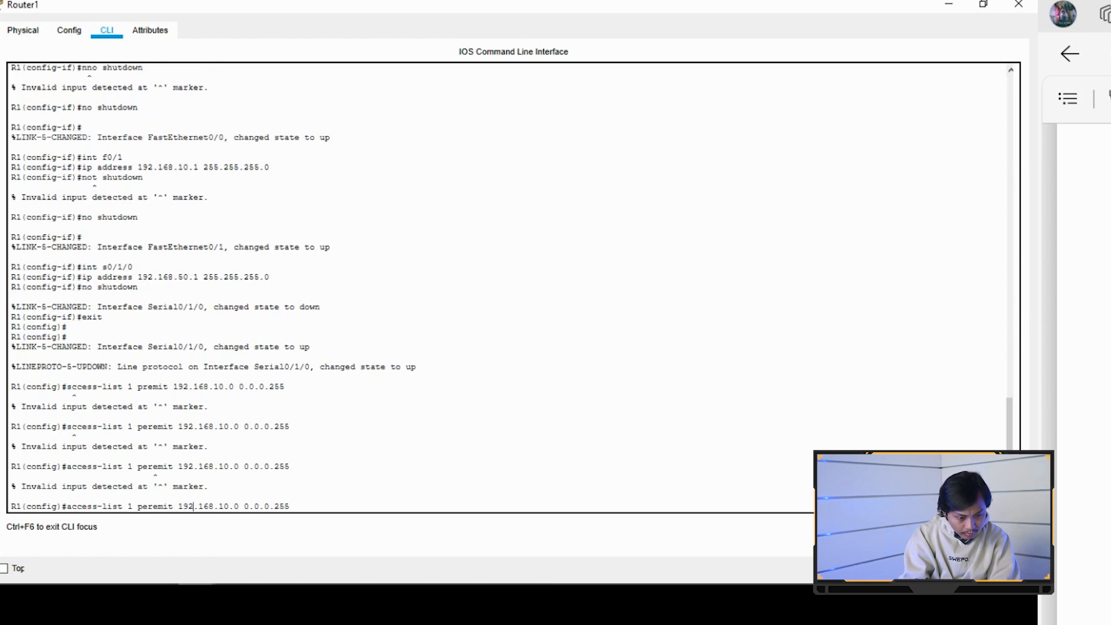
key(Left)
key(Left)
key(Left)
key(Left)
key(Left)
key(Left)
key(Left)
key(Left)
key(Left)
key(Left)
key(Left)
key(Left)
key(Left)
key(Left)
key(Left)
key(Left)
key(Left)
key(Left)
key(Left)
key(Left)
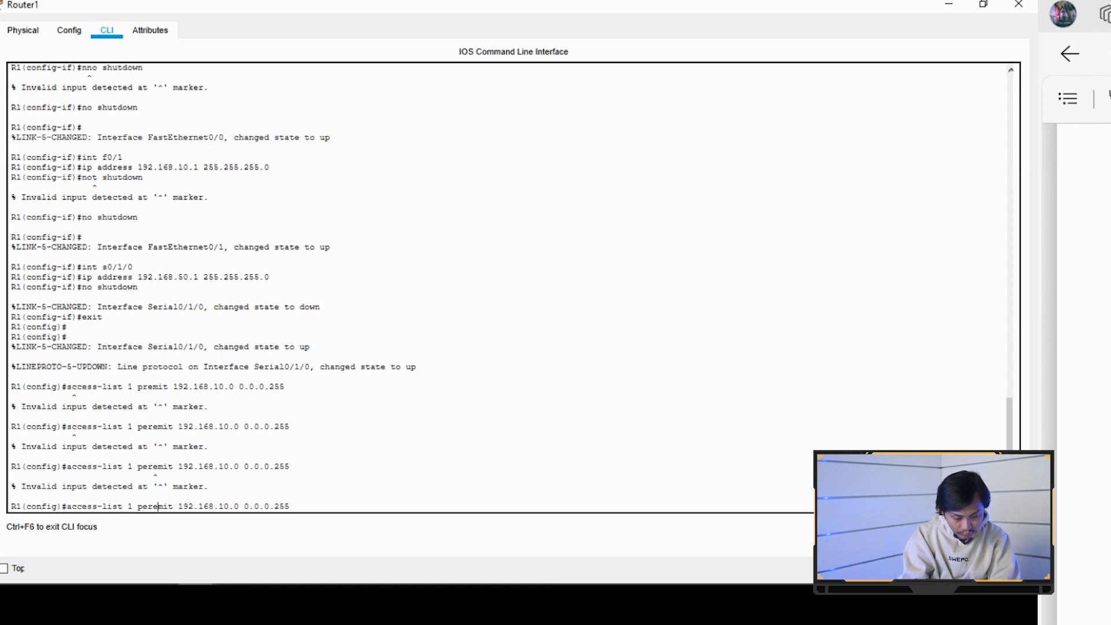
key(Delete)
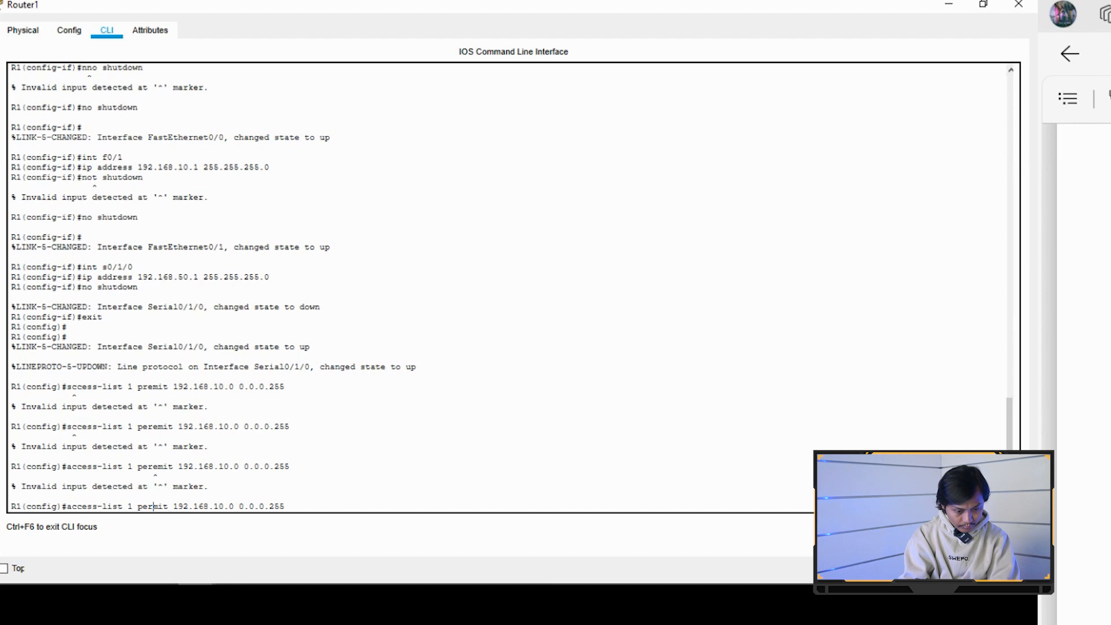
key(Return)
- Run the access-list 1 permit command for 192.168.10.0 on R1 a second time
key(Up)
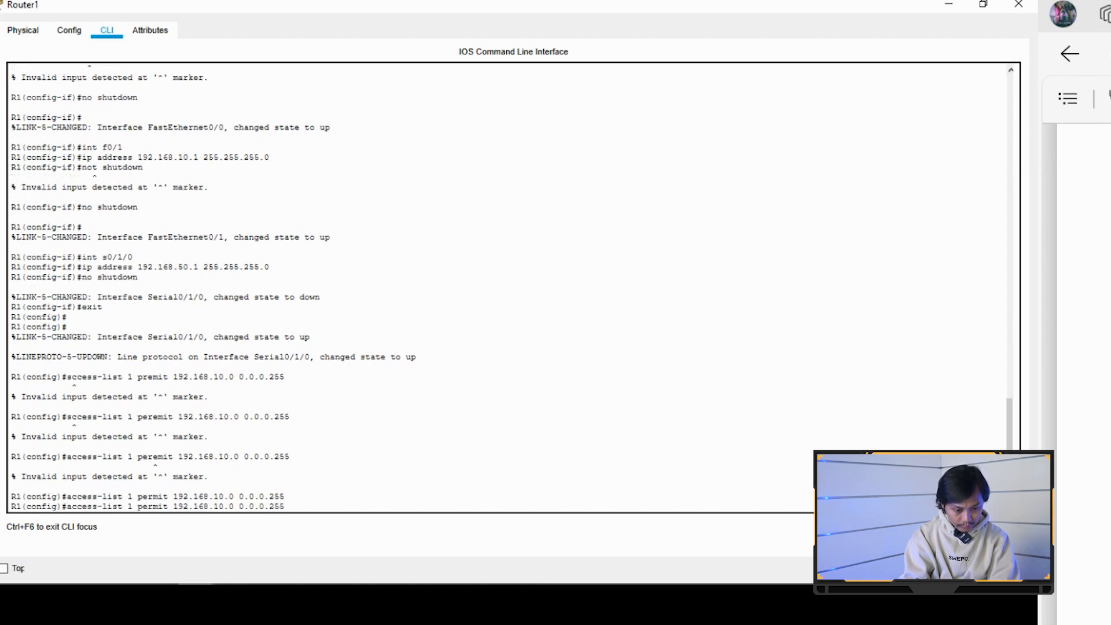
key(Down)
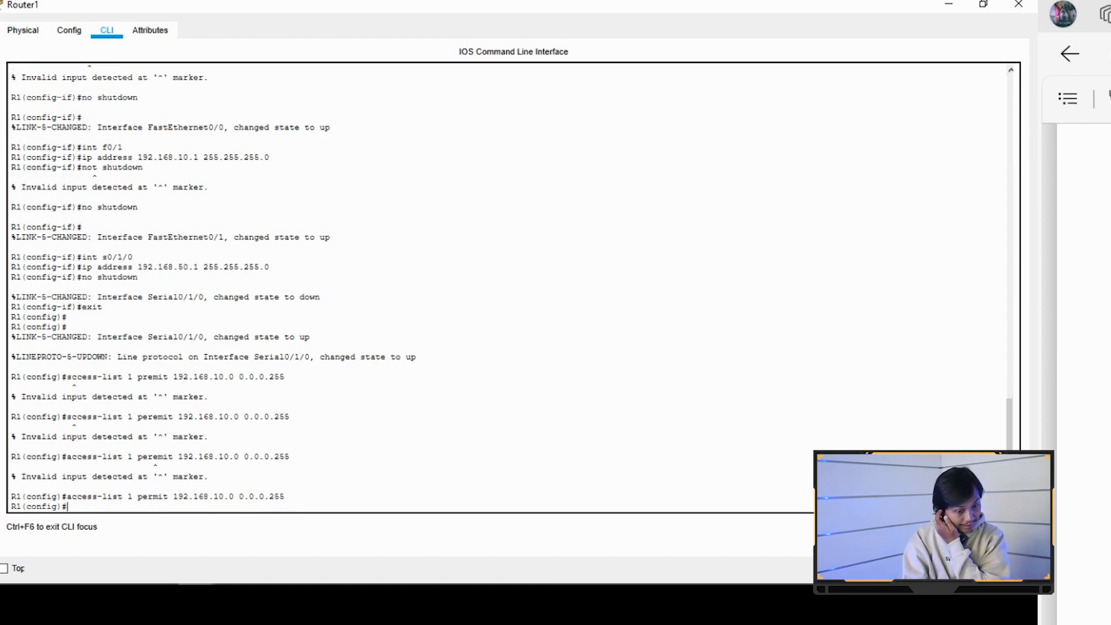
key(Up)
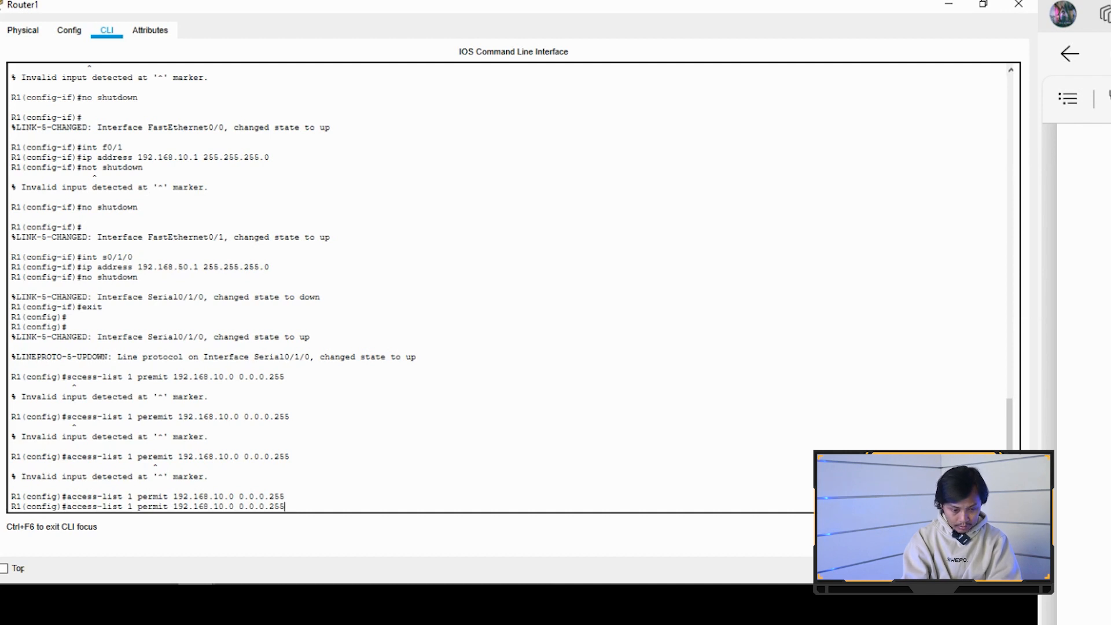
key(Return)
- Add an entry to access list 1 on R1 permitting network 192.168.30.0 with wildcard mask 0.0.0.255
key(Up)
key(Left)
key(Left)
key(Left)
key(Left)
key(Left)
key(Left)
key(Left)
key(Left)
key(Left)
key(Left)
key(Left)
key(Left)
key(Left)
key(BackSpace)
text(3)
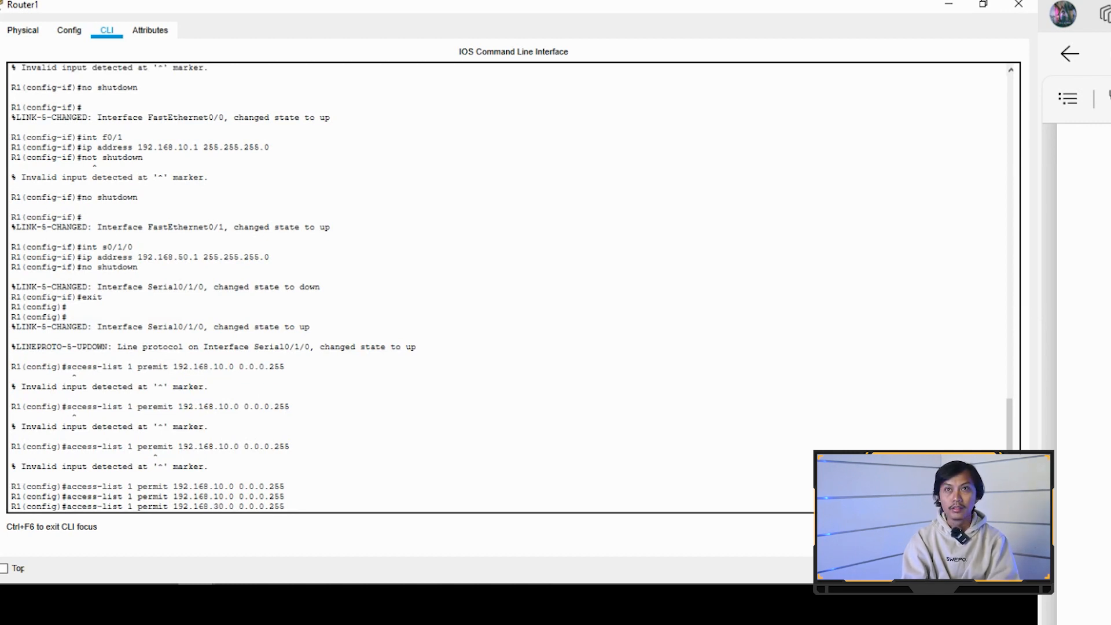
key(Return)
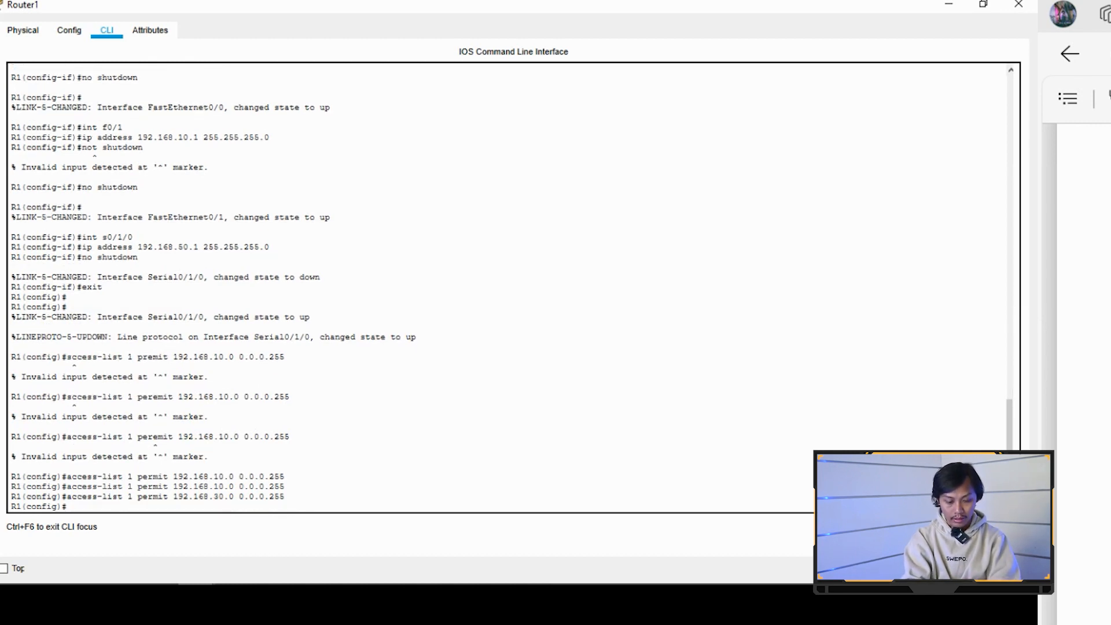
- Configure NAT on R1 with ip nat inside source list 1 using interface s0/1/0
text(ip nat )
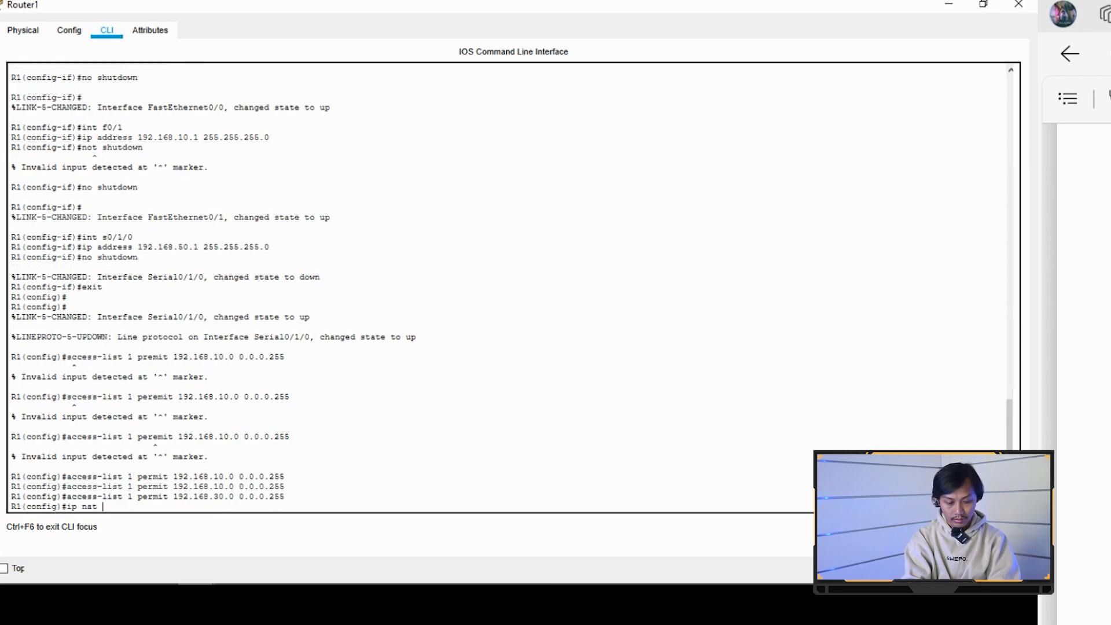
text(i)
text(ns)
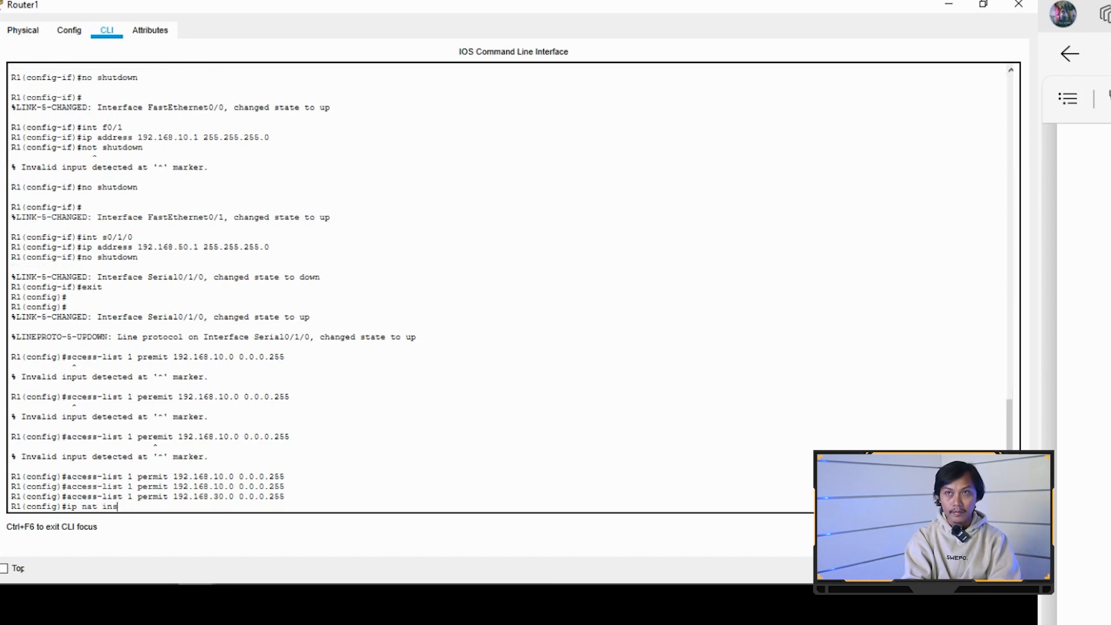
text(ide so)
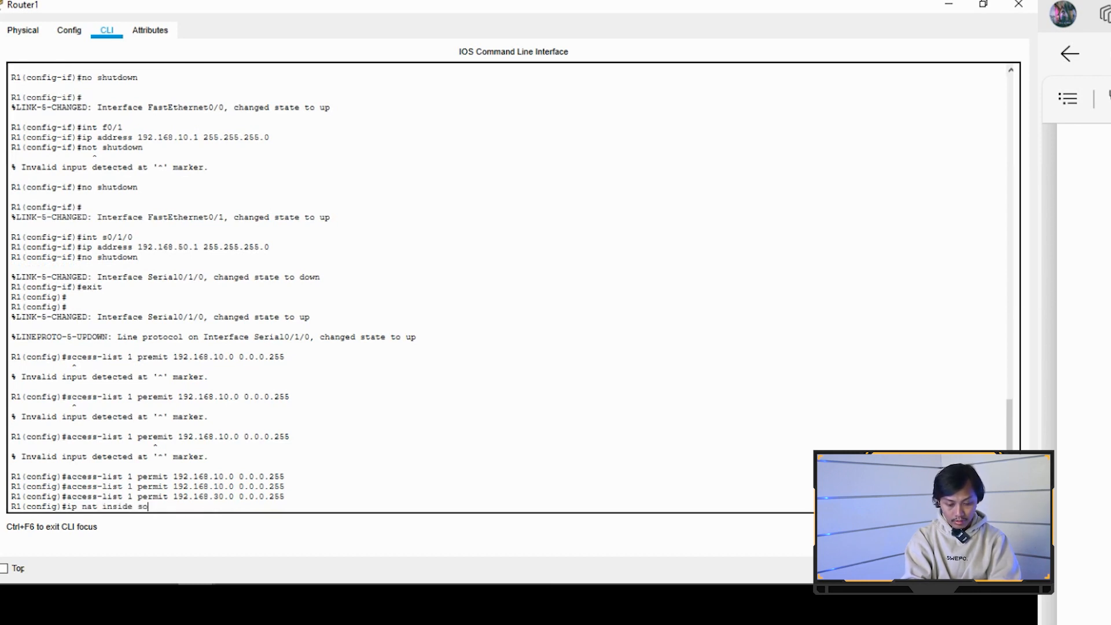
text(urce list 1 int s/)
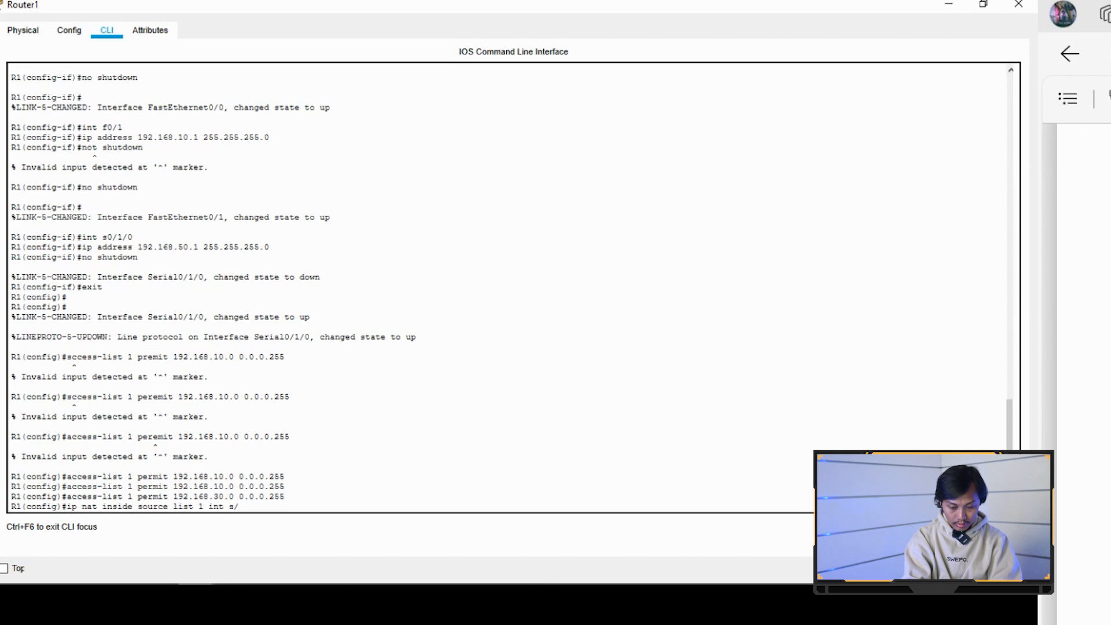
key(BackSpace)
text(0/1/0)
key(Return)
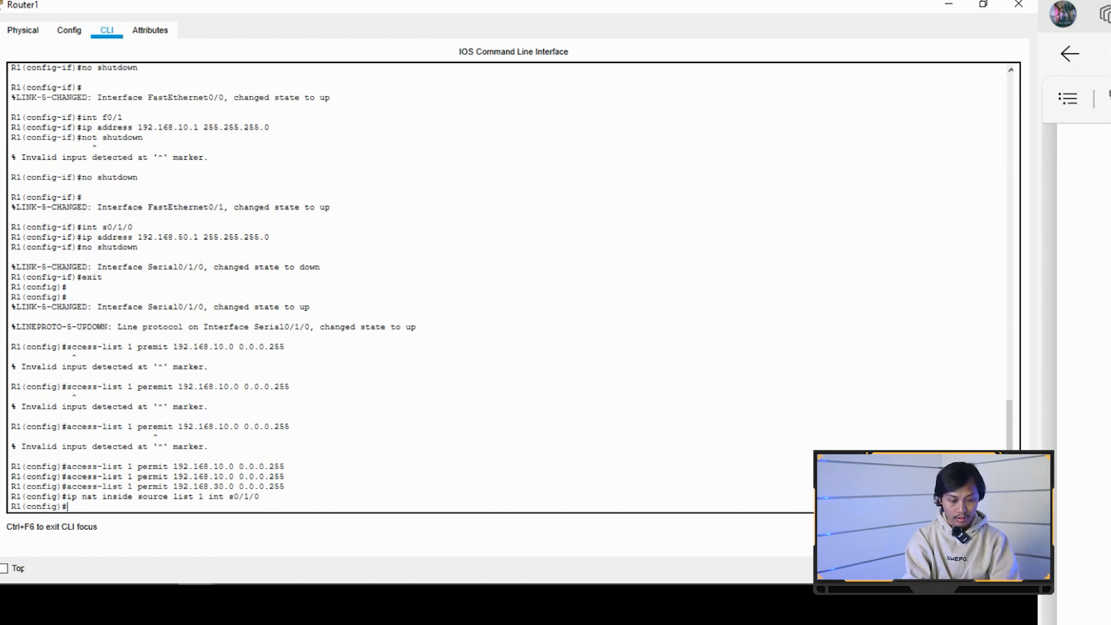
- Enter interface f0/0 on R1 and set it as NAT inside
text(int)
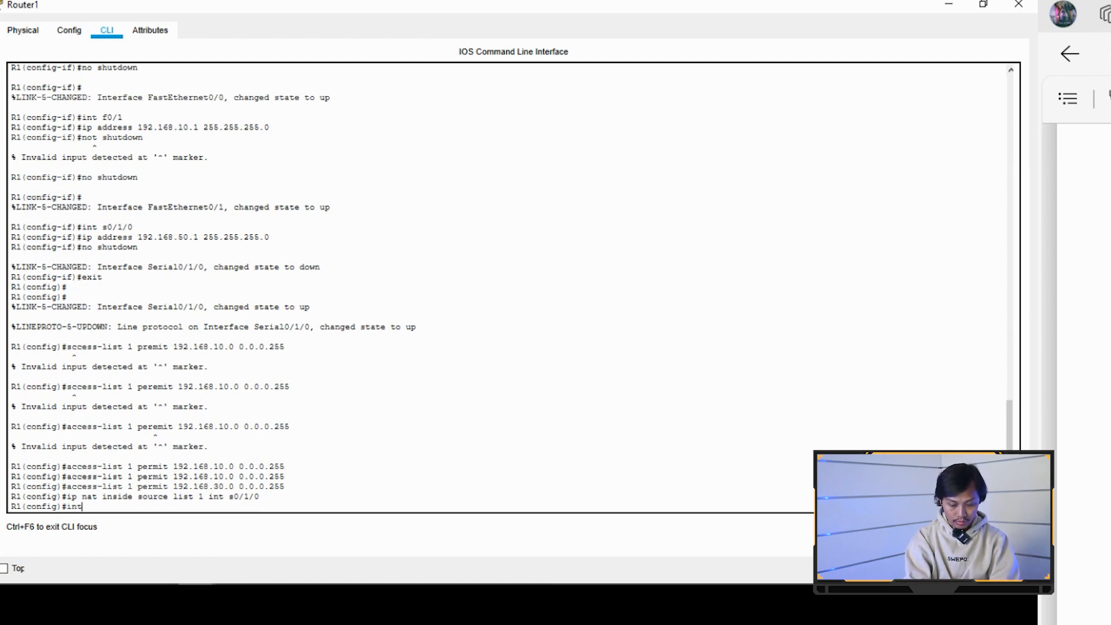
text( f0/0)
key(Return)
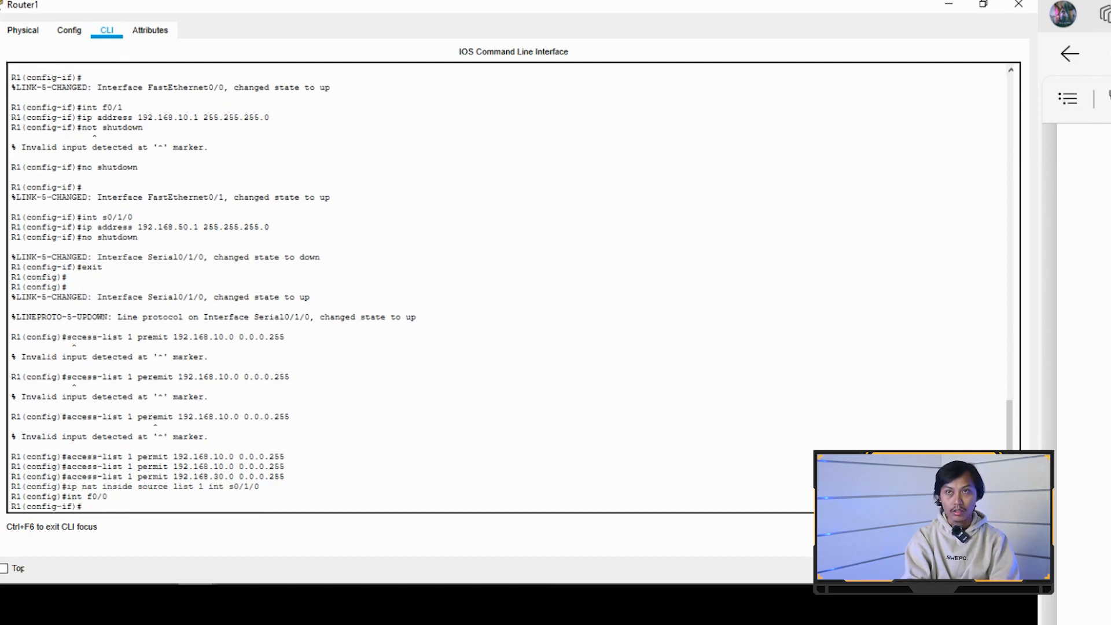
text(na)
key(BackSpace)
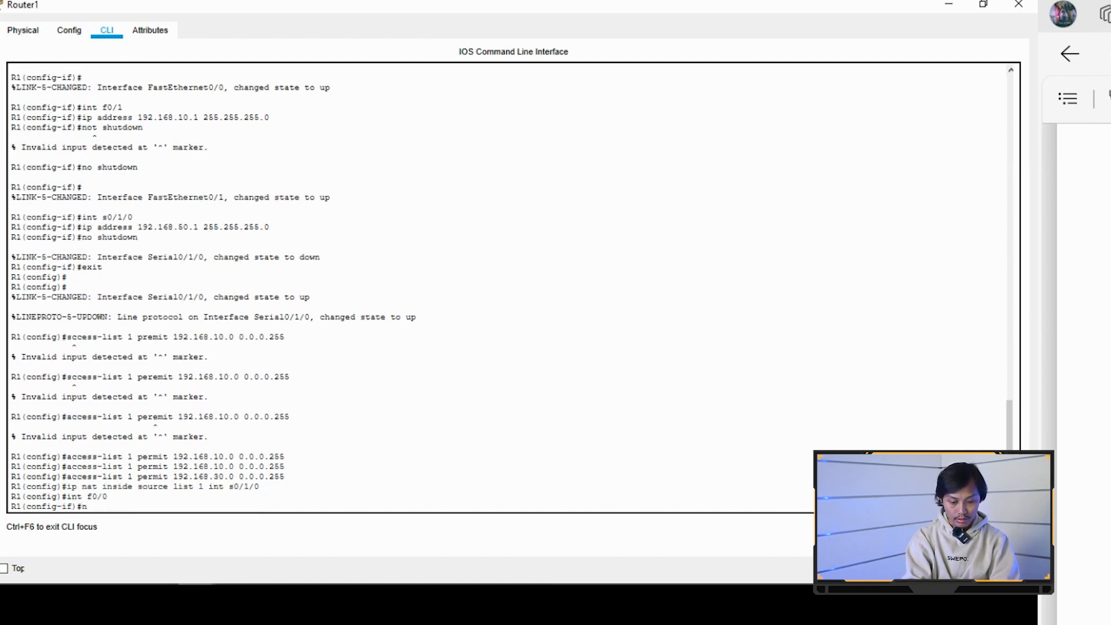
text(ip na)
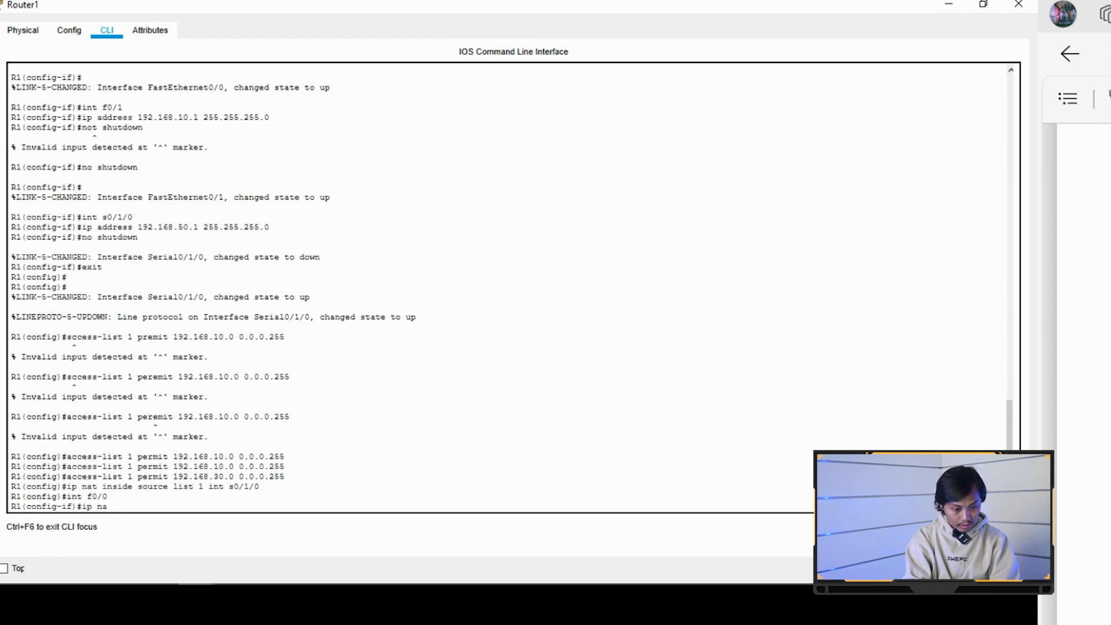
text(t inside)
key(Return)
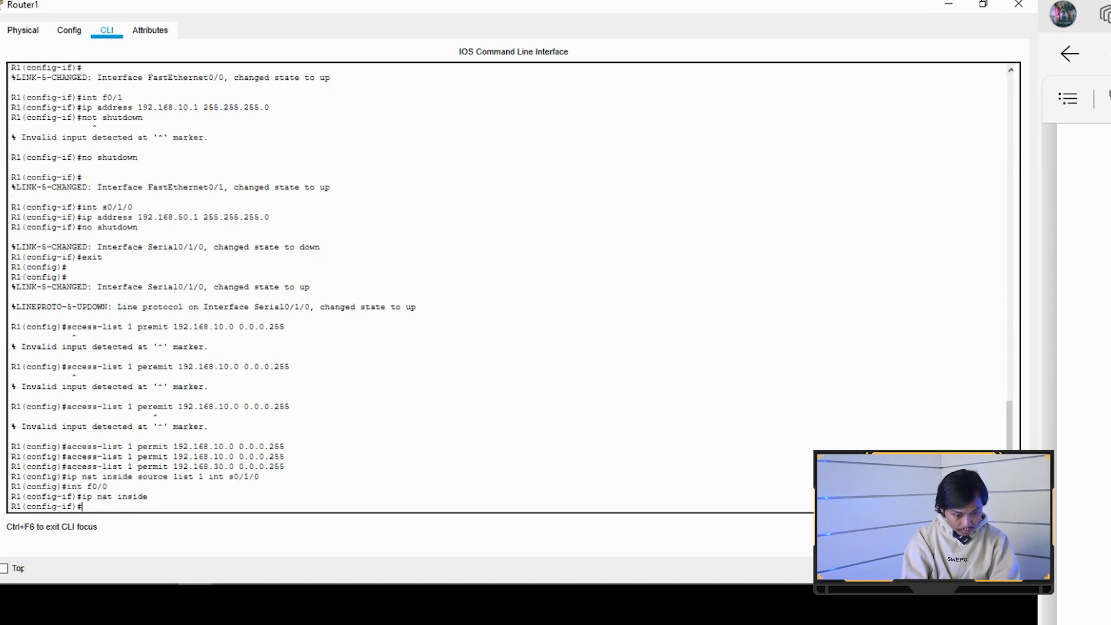
- Switch to interface f0/1 on R1 and set it as NAT inside
key(Up)
key(Up)
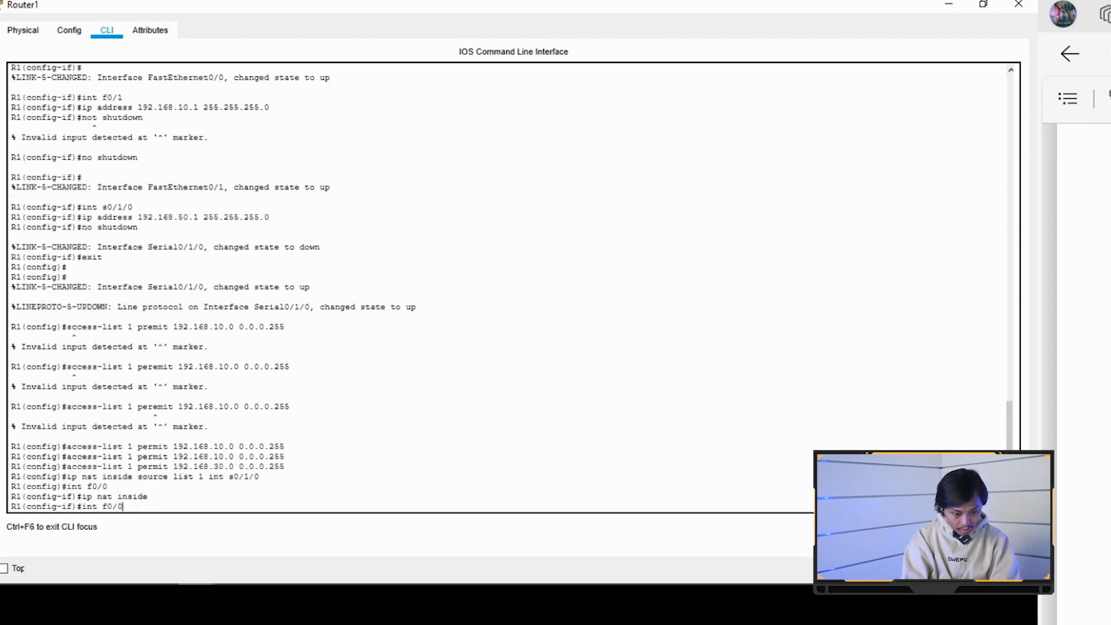
key(BackSpace)
text(1)
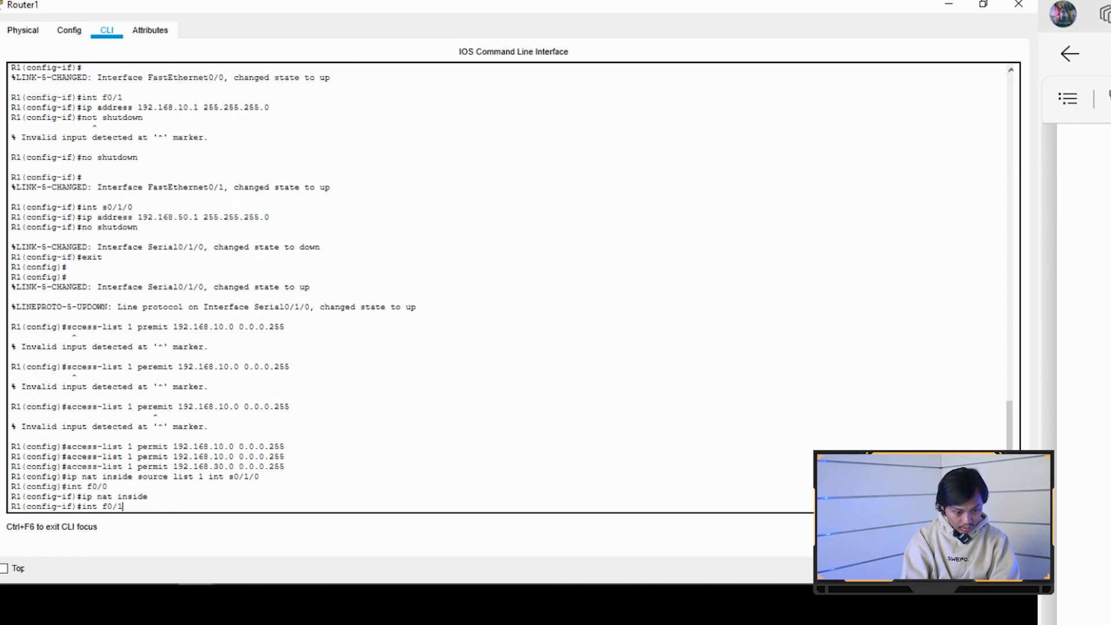
key(Return)
key(Up)
key(Up)
key(Up)
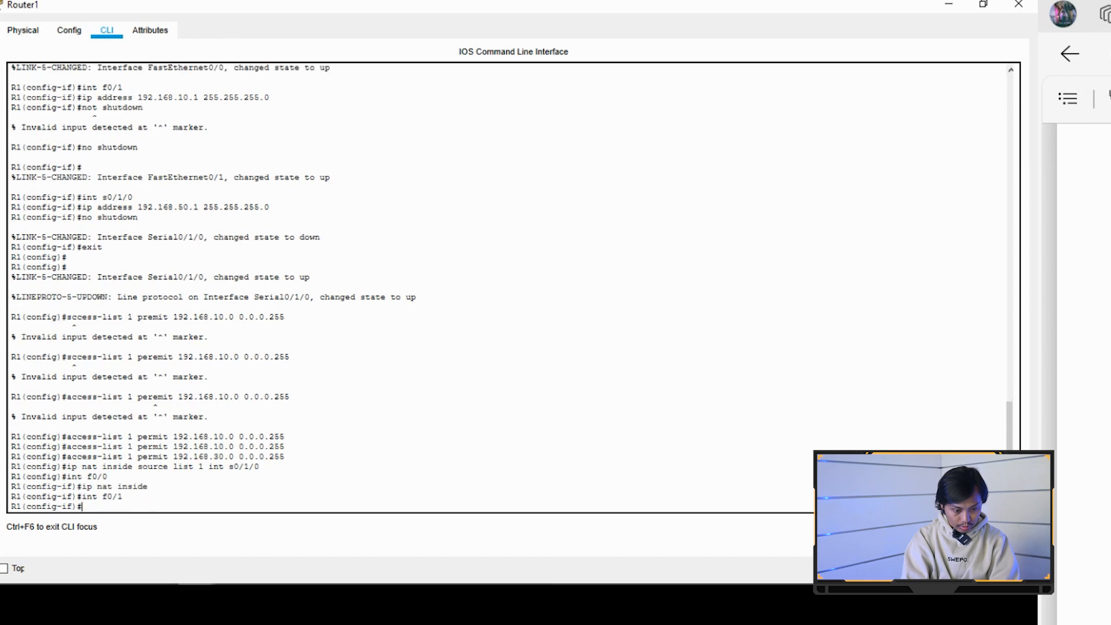
key(Return)
- Switch to serial interface s0/1/0 on R1 and set it as NAT outside
key(Up)
key(Up)
key(BackSpace)
key(BackSpace)
key(BackSpace)
key(BackSpace)
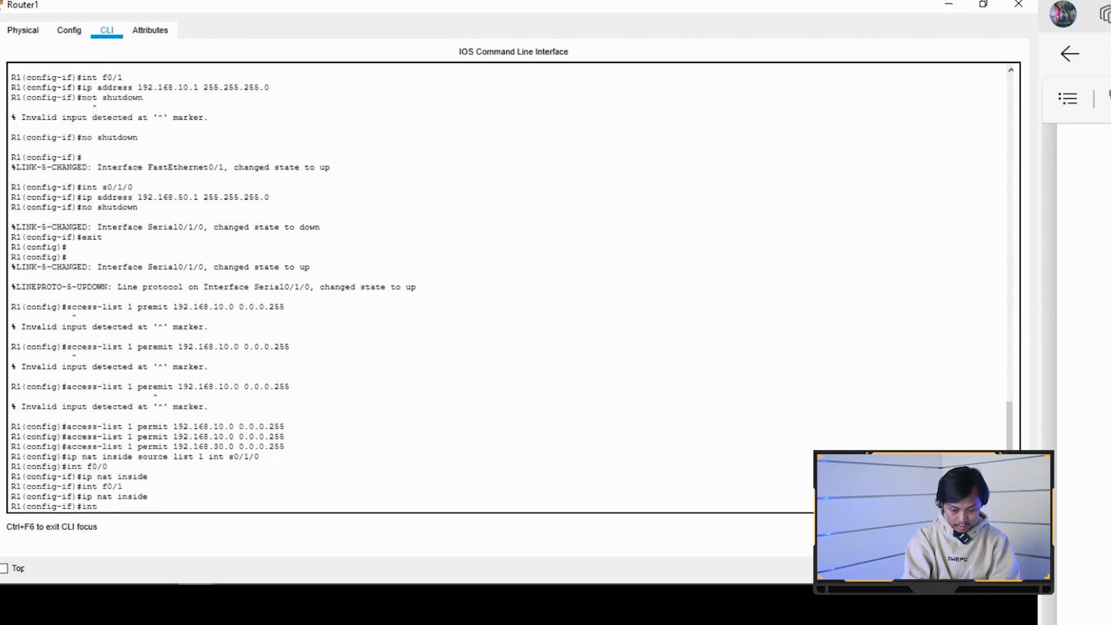
text(s0/1/)
key(Return)
key(Up)
key(Up)
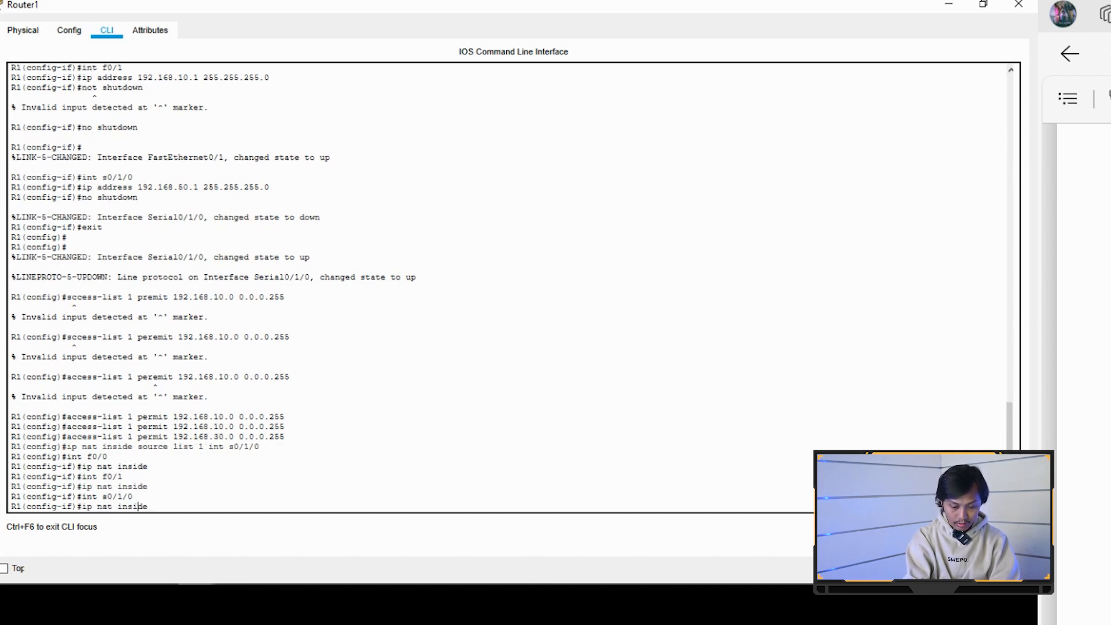
key(BackSpace)
key(BackSpace)
text(out)
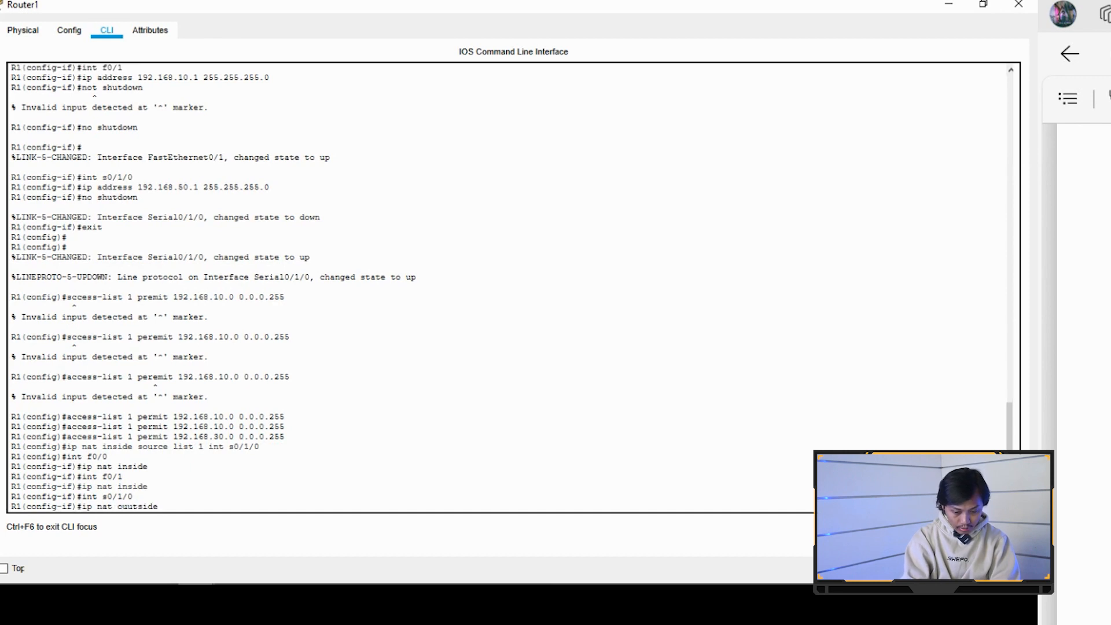
key(BackSpace)
text(u)
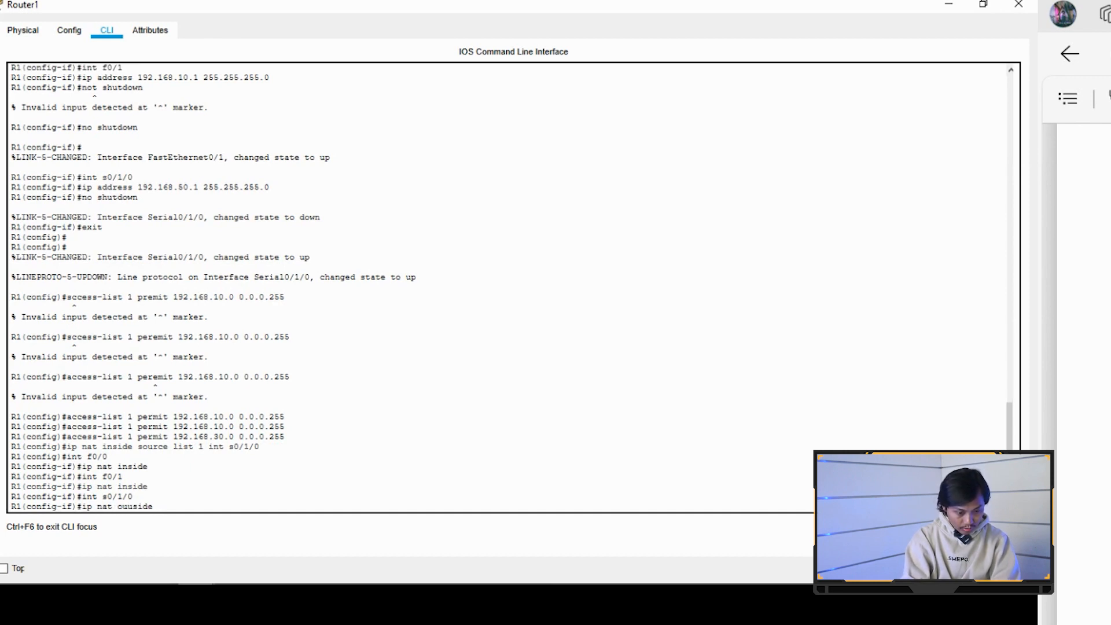
key(BackSpace)
text(t)
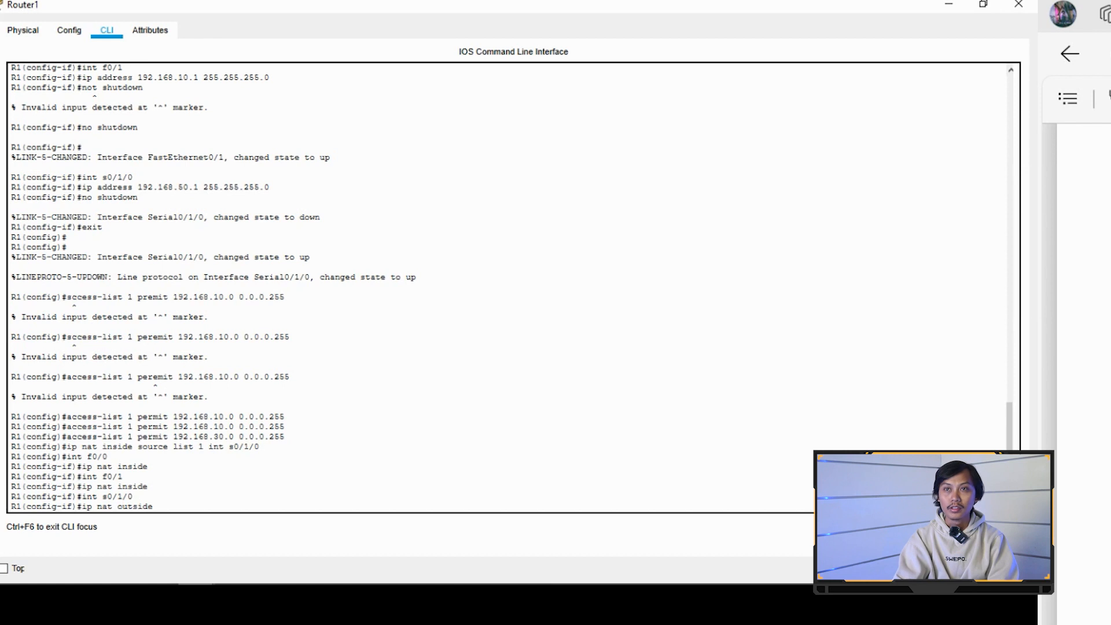
key(Return)
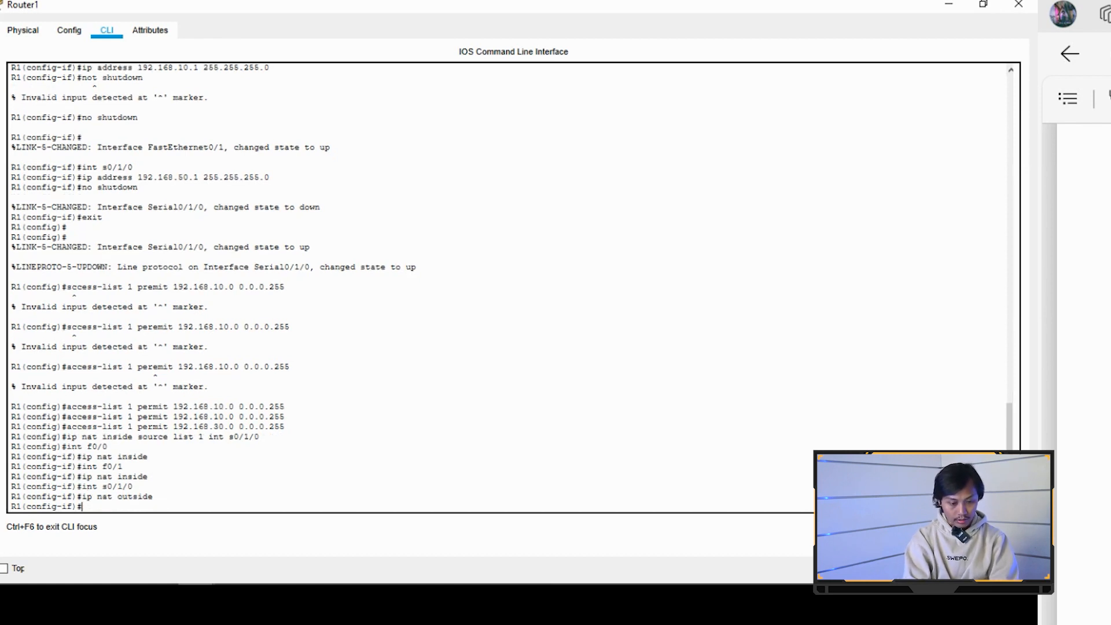
- Exit interface configuration mode on R1 back to global configuration
text(exite)
key(Return)
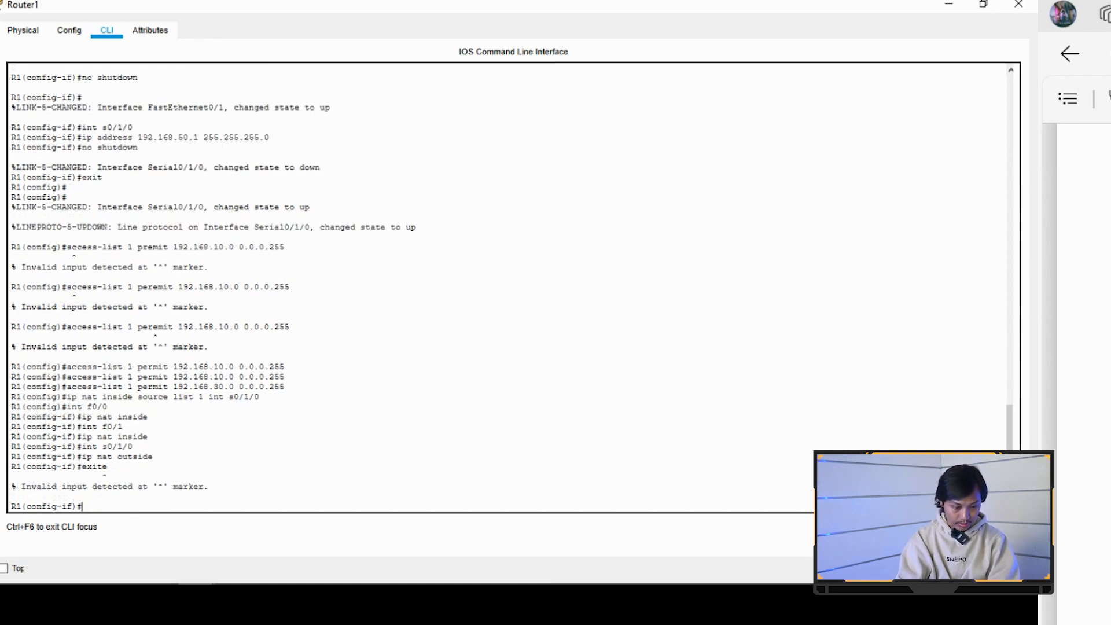
text(exit)
key(Return)
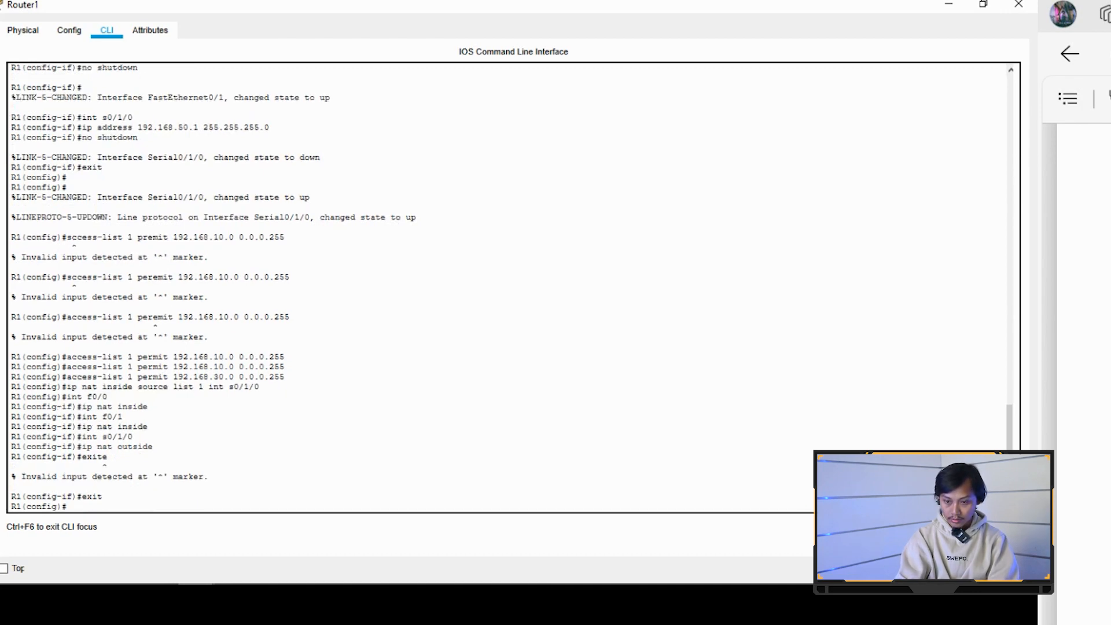
- Return to the topology and test the serial link by sending a simple PDU from Router1 to Router2
click(948, 5)
click(620, 366)
click(225, 68)
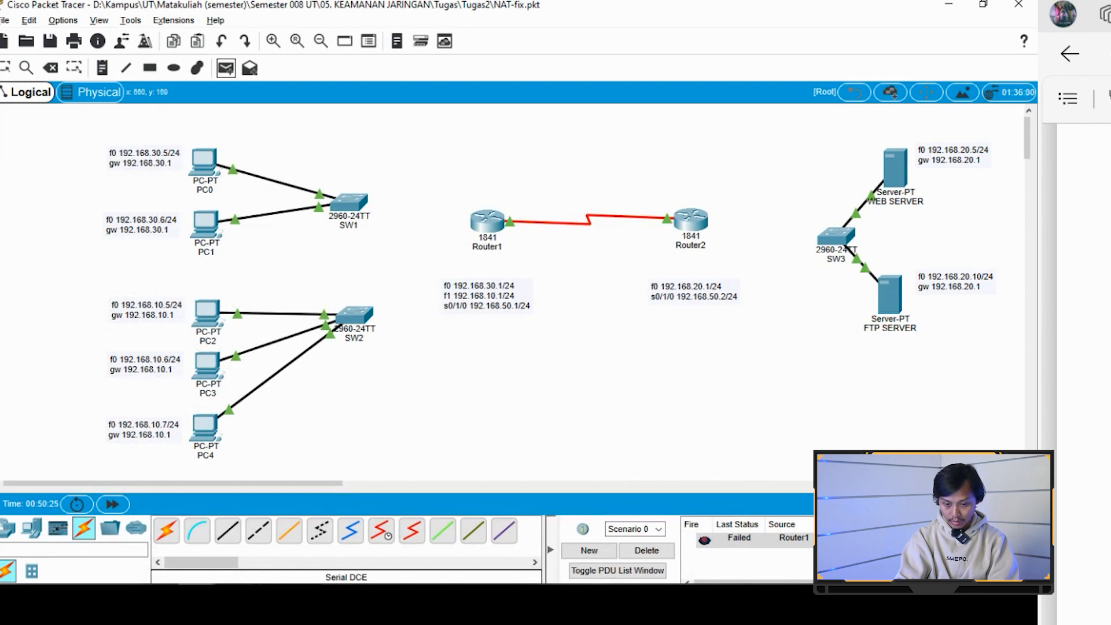
click(495, 225)
click(690, 220)
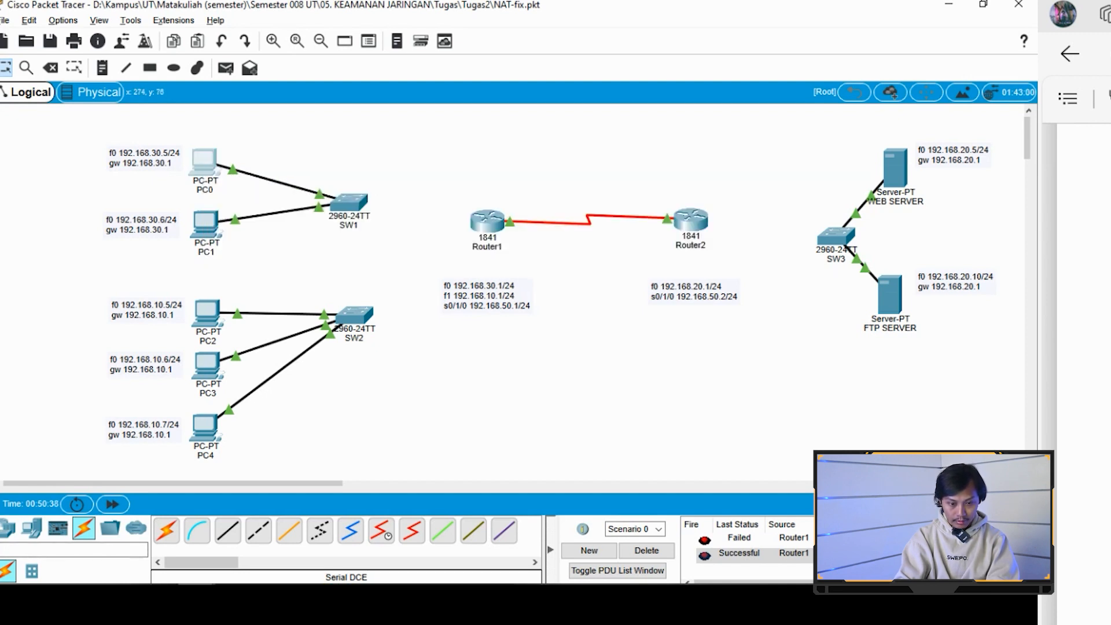
- Open PC0's IP configuration and set the static IP address 192.168.30.5
click(204, 162)
click(427, 110)
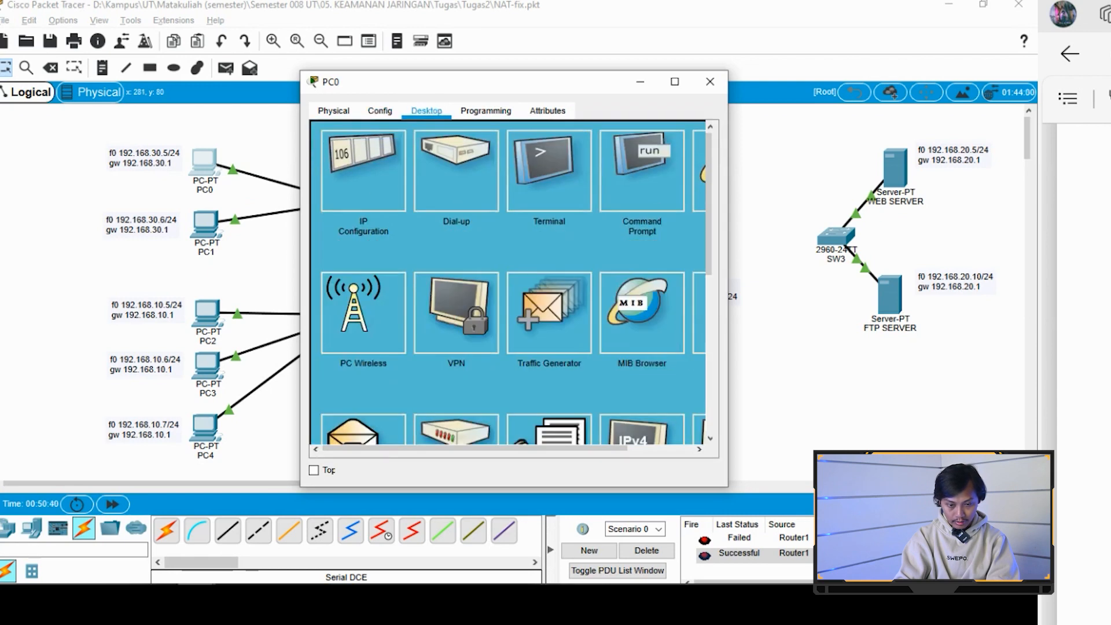
click(363, 171)
click(435, 193)
click(464, 215)
text(192.168)
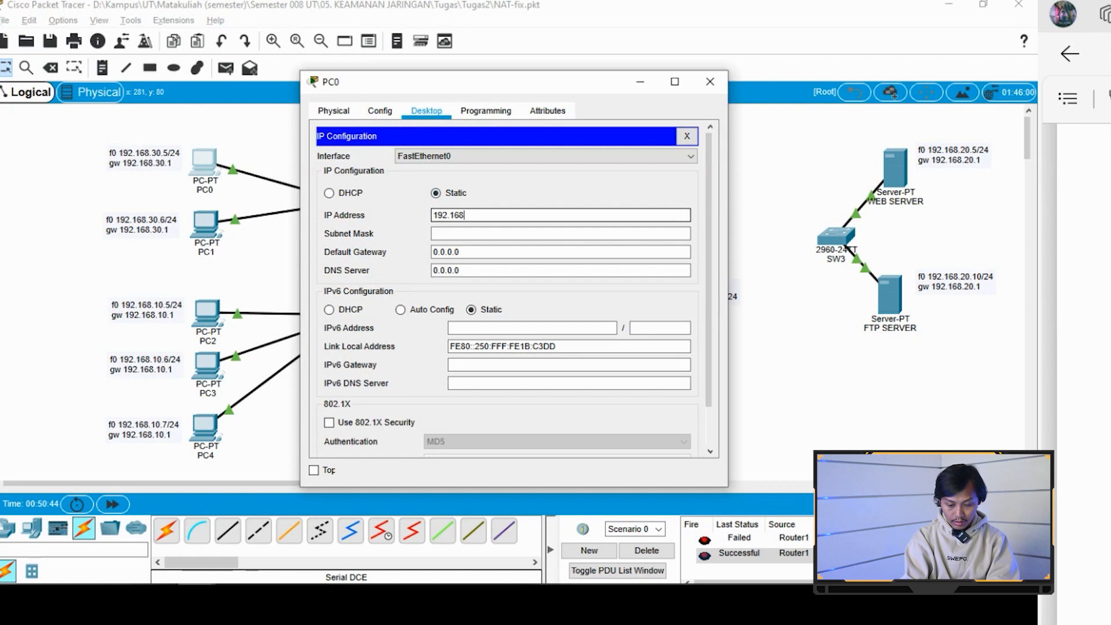
text(.30.)
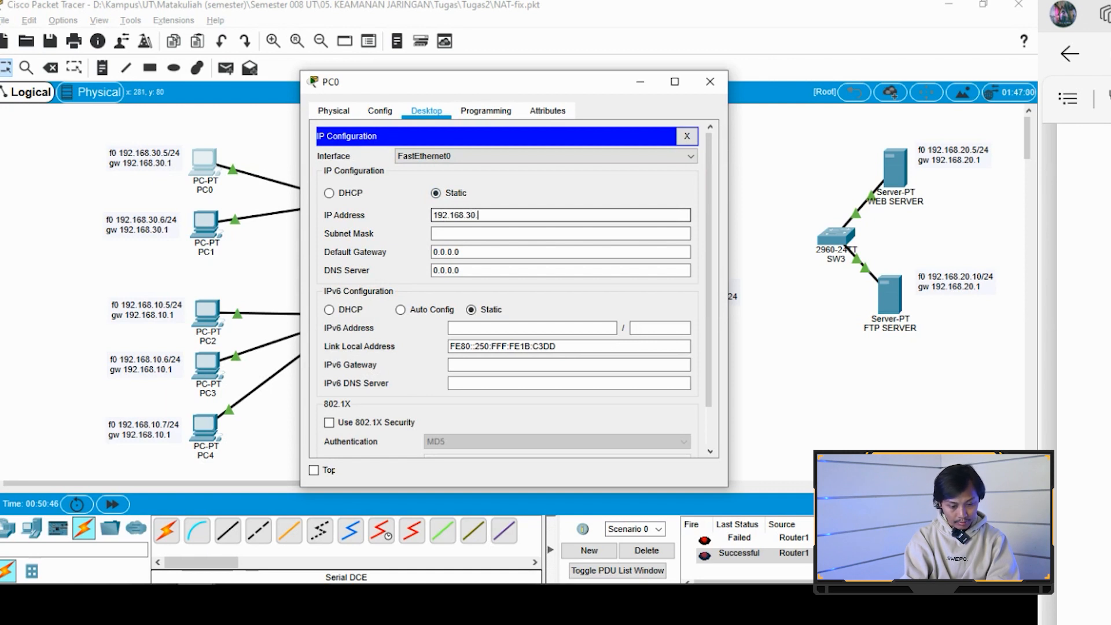
text(5)
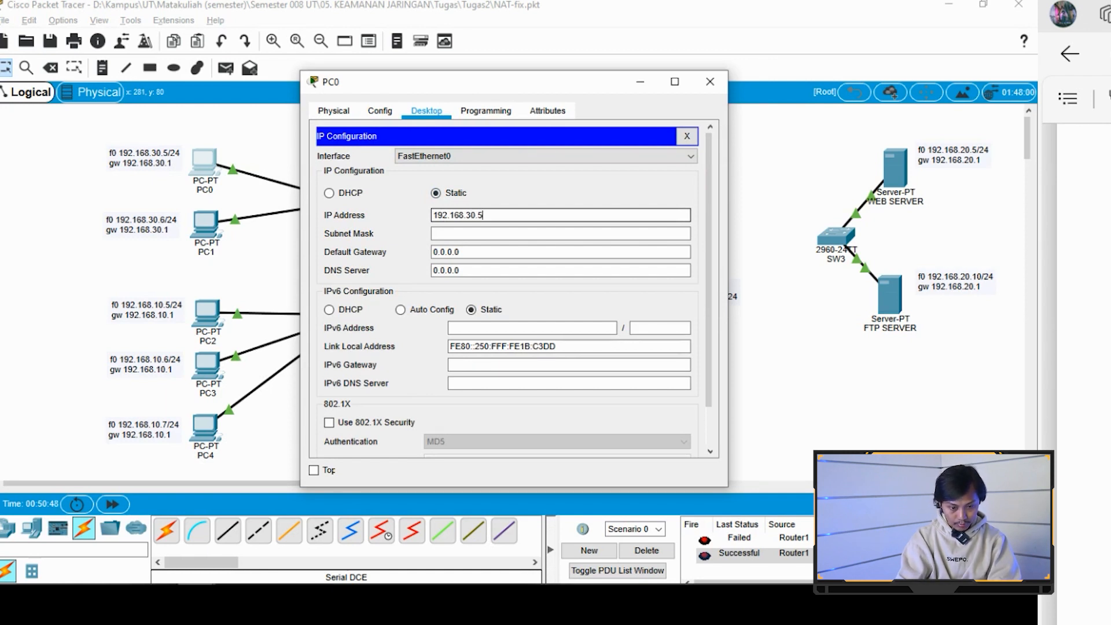
- Fill in PC0's subnet mask 255.255.255.0, set its default gateway to 192.168.30.1 and close its window
key(Tab)
drag(491, 215, 431, 216)
key(ctrl+c)
click(469, 252)
key(ctrl+a)
text(192.168.30.1)
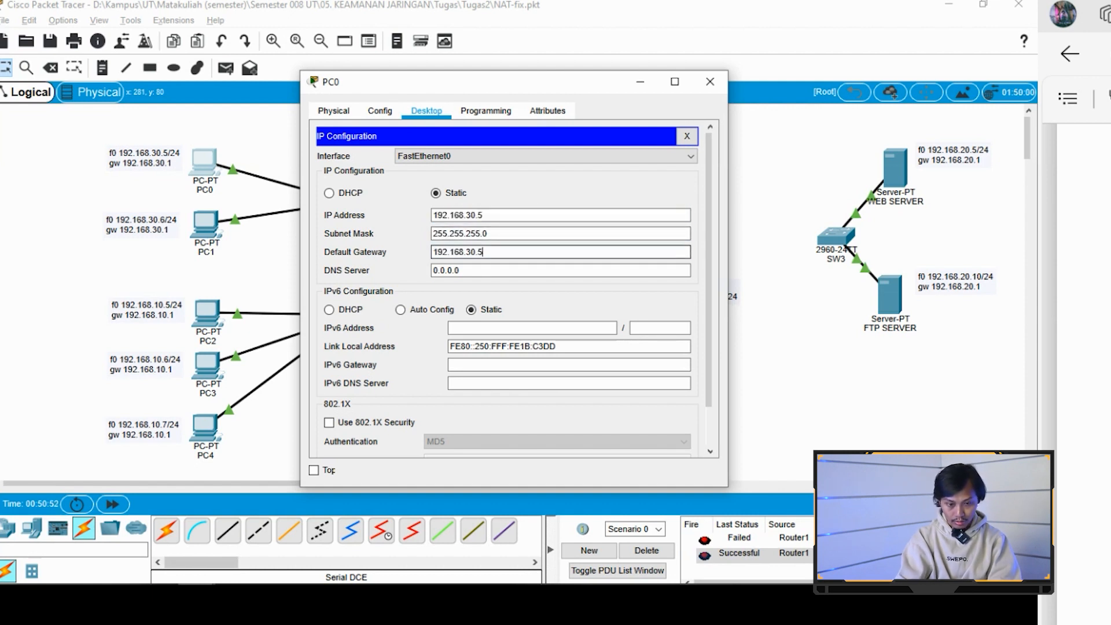
click(710, 82)
- Open PC1's IP configuration, switch it from DHCP to static and set the IP address 192.168.30.6
click(206, 222)
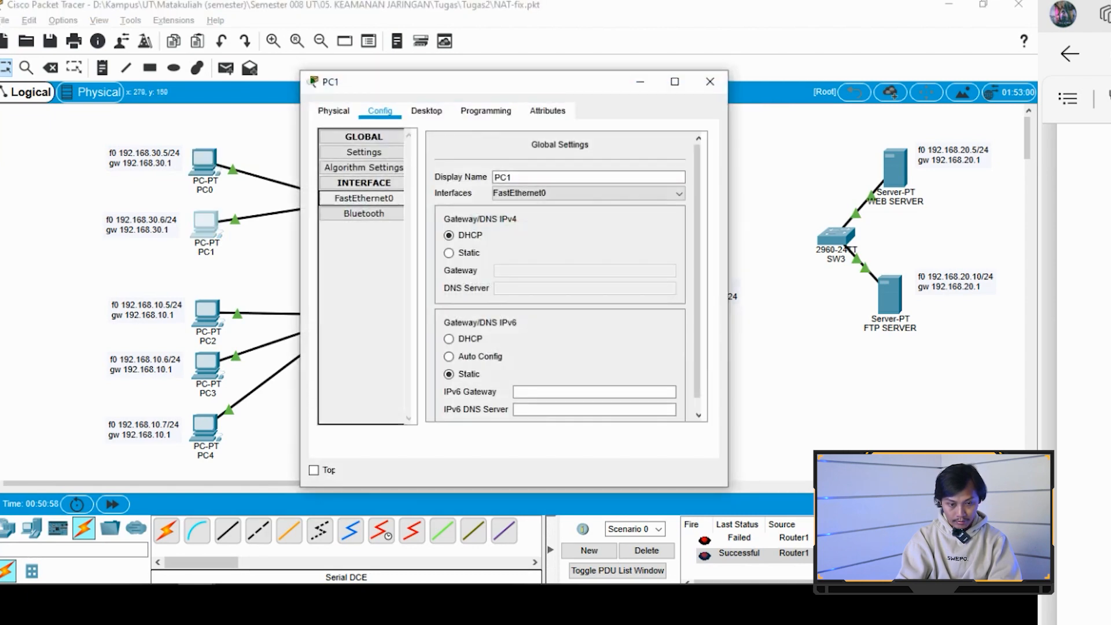
click(363, 199)
click(427, 111)
click(364, 172)
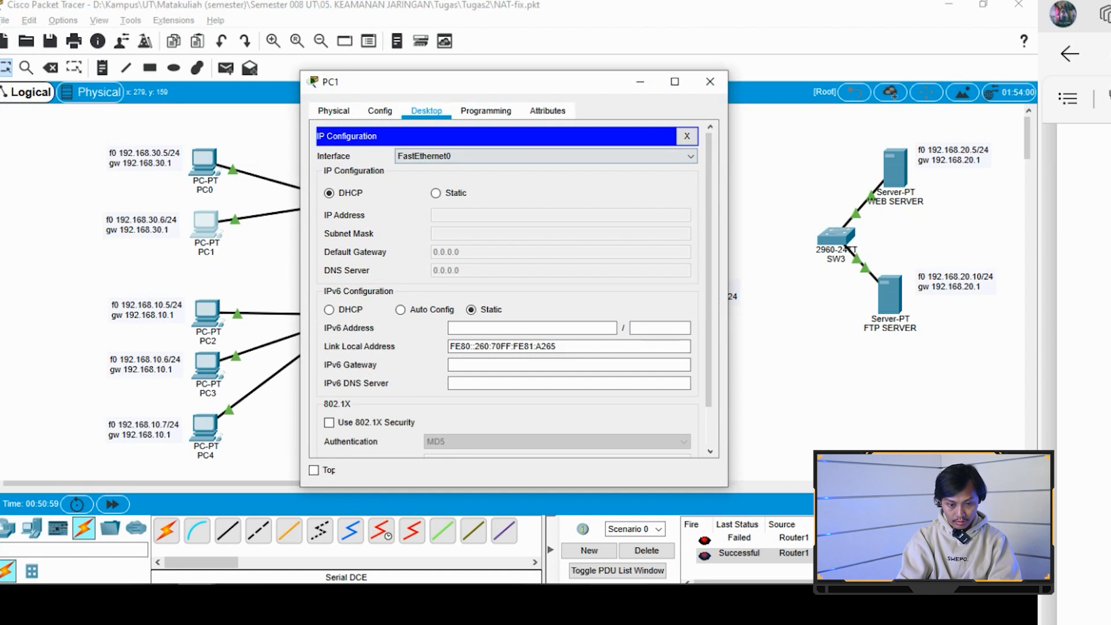
click(436, 193)
click(497, 215)
key(ctrl+v)
key(BackSpace)
text(6)
- Fill in PC1's subnet mask 255.255.255.0 and its default gateway, and close its window
key(Tab)
key(Tab)
key(ctrl+a)
key(ctrl+v)
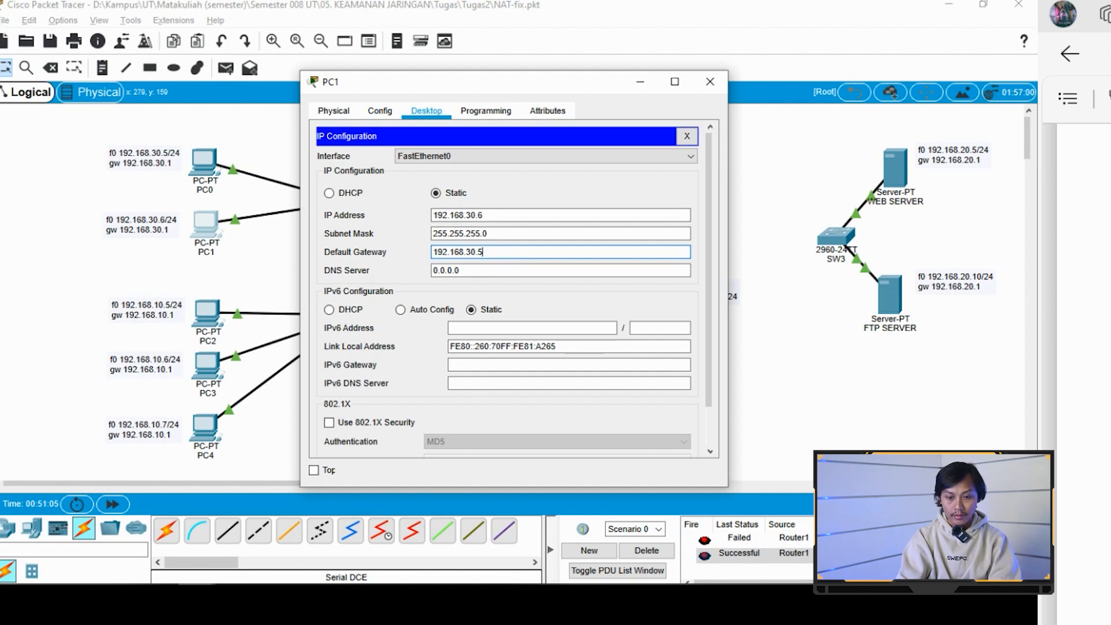
click(710, 81)
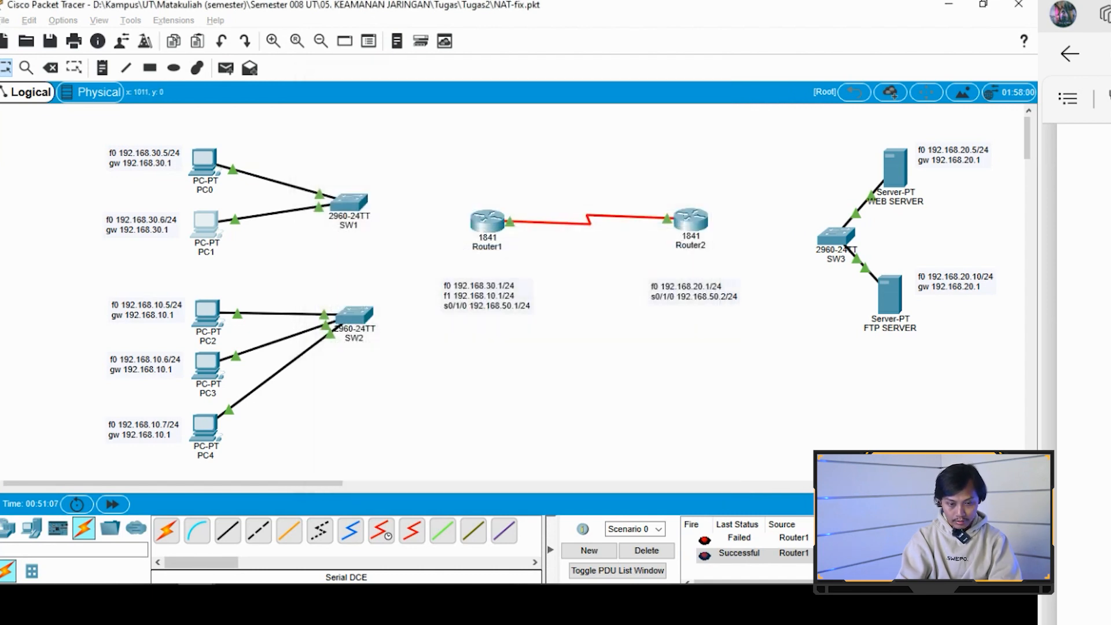
- Open PC2's IP configuration, switch it to static and set the IP address to 192.168.10.5
click(207, 312)
click(427, 110)
click(359, 181)
click(436, 194)
click(463, 215)
key(ctrl+v)
key(Left)
key(Left)
key(Left)
key(shift+Left)
text(1)
key(ctrl+a)
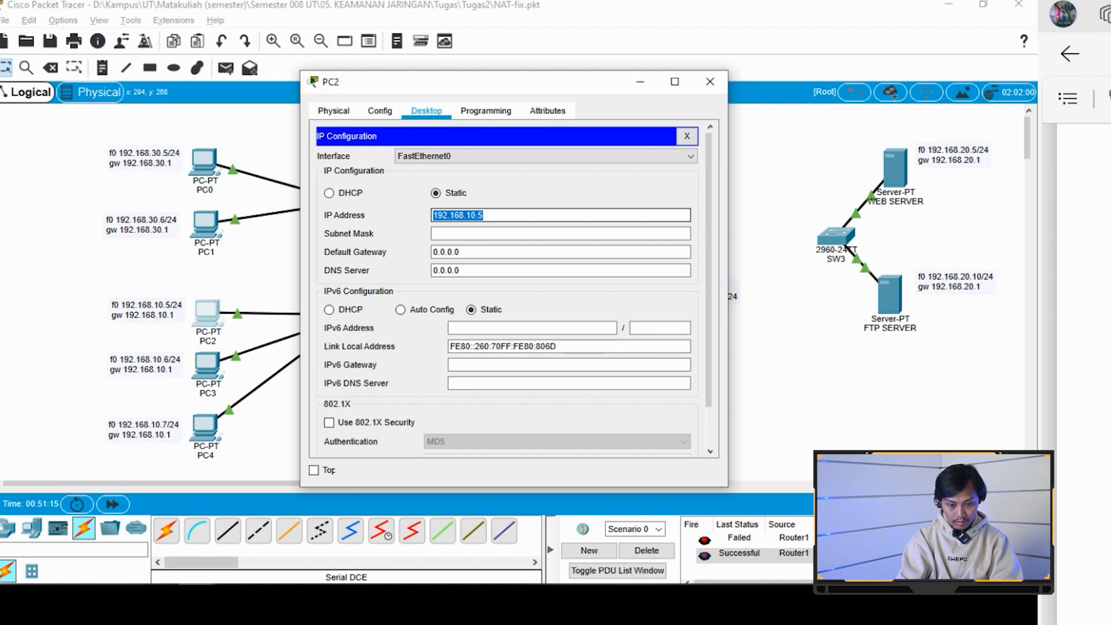
- Replace PC2's IP address with 192.168.30.5, copy it and fill in the subnet mask 255.255.255.0
key(ctrl+v)
key(ctrl+v)
key(ctrl+z)
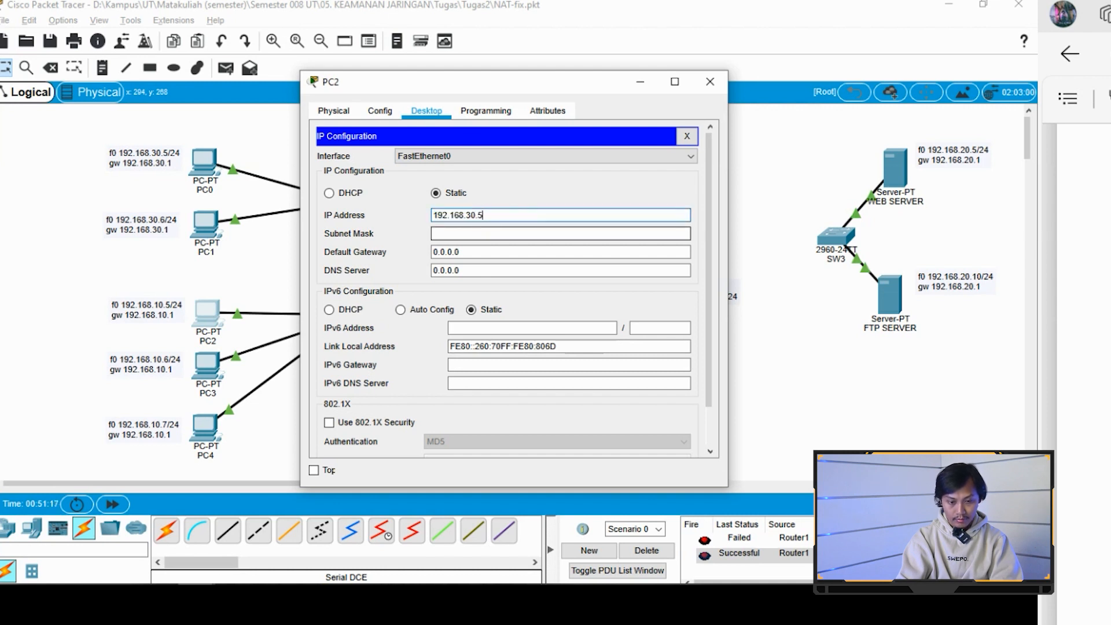
key(ctrl+a)
key(ctrl+c)
click(464, 234)
key(ctrl+v)
key(ctrl+z)
- Set PC2's default gateway to 192.168.30.1, based on the copied IP address
click(463, 252)
key(ctrl+a)
key(ctrl+v)
key(BackSpace)
text(1)
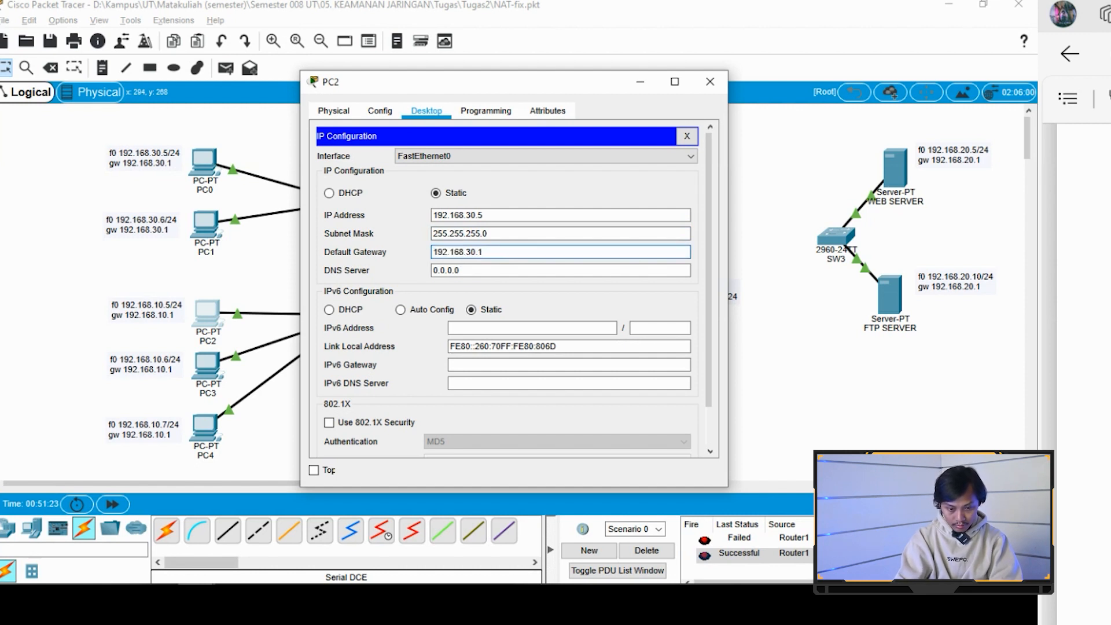
- Correct PC2's default gateway to 192.168.10.1 and its IP address to 192.168.10.5
key(Left)
key(Left)
key(Left)
key(shift+Left)
text(1)
double_click(467, 215)
text(10)
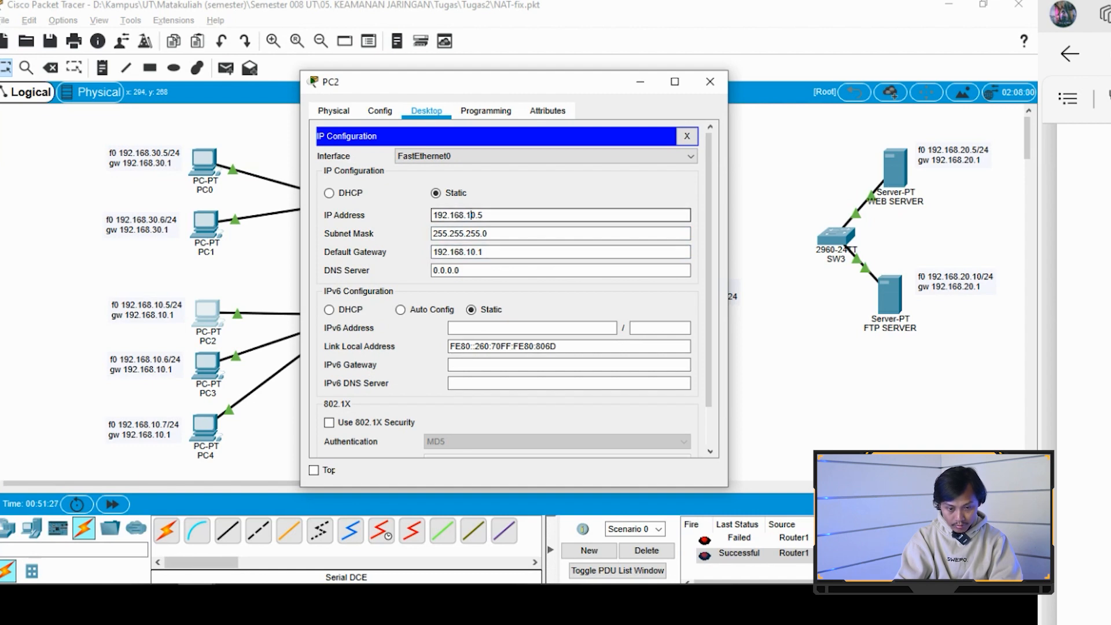
- Copy PC2's default gateway address and close its window
drag(487, 252, 431, 252)
key(ctrl+c)
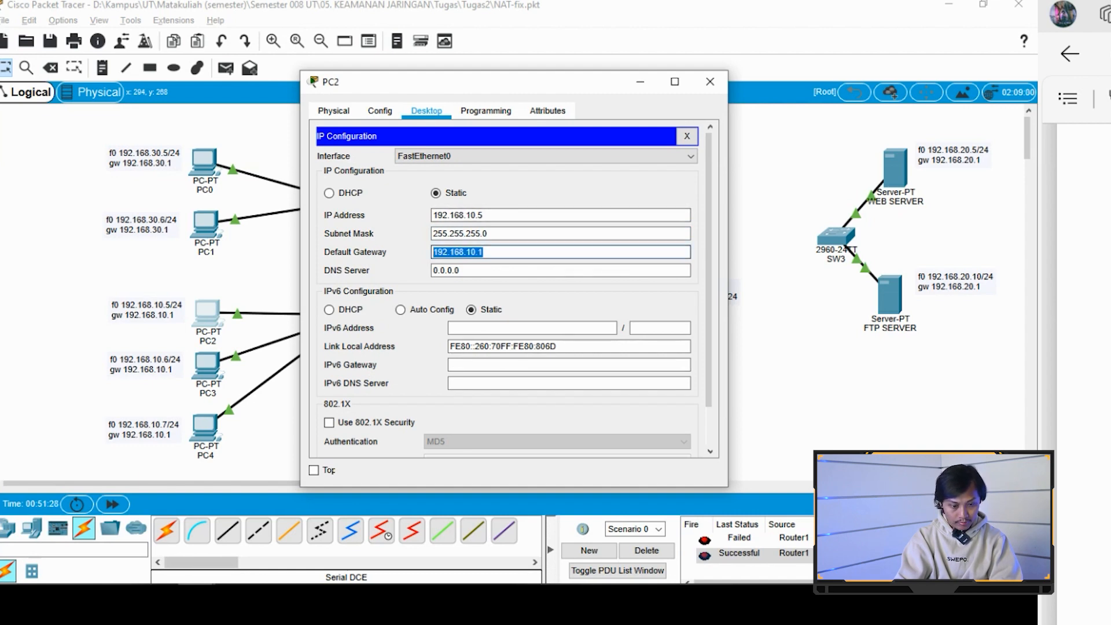
click(710, 82)
- Open PC3's IP configuration, switch it from DHCP to static and set the IP address to 192.168.10.6
click(207, 364)
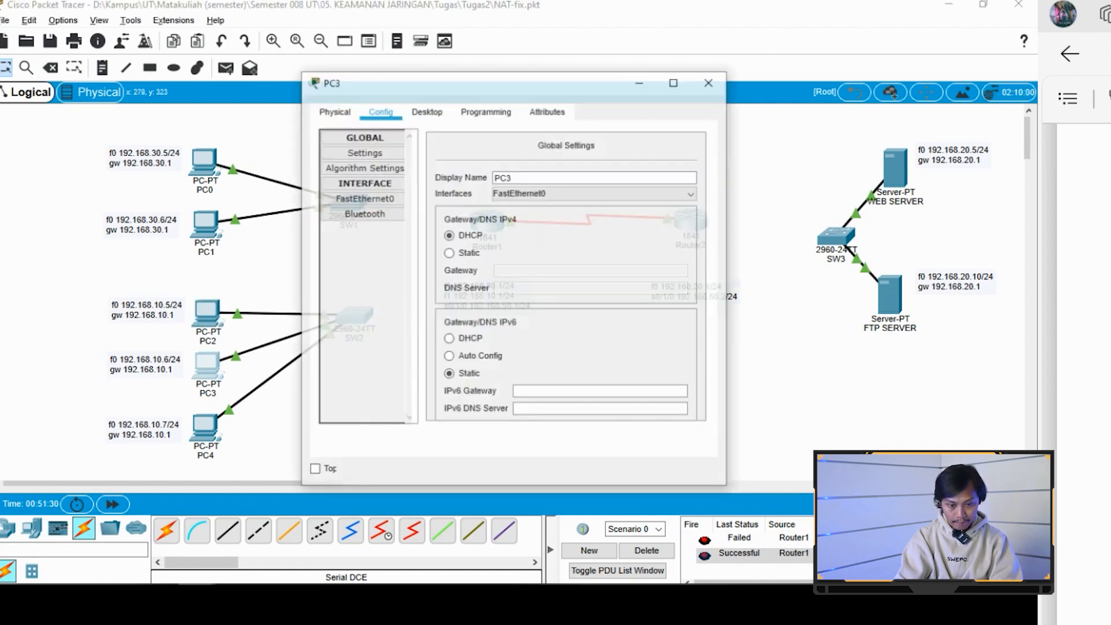
click(363, 198)
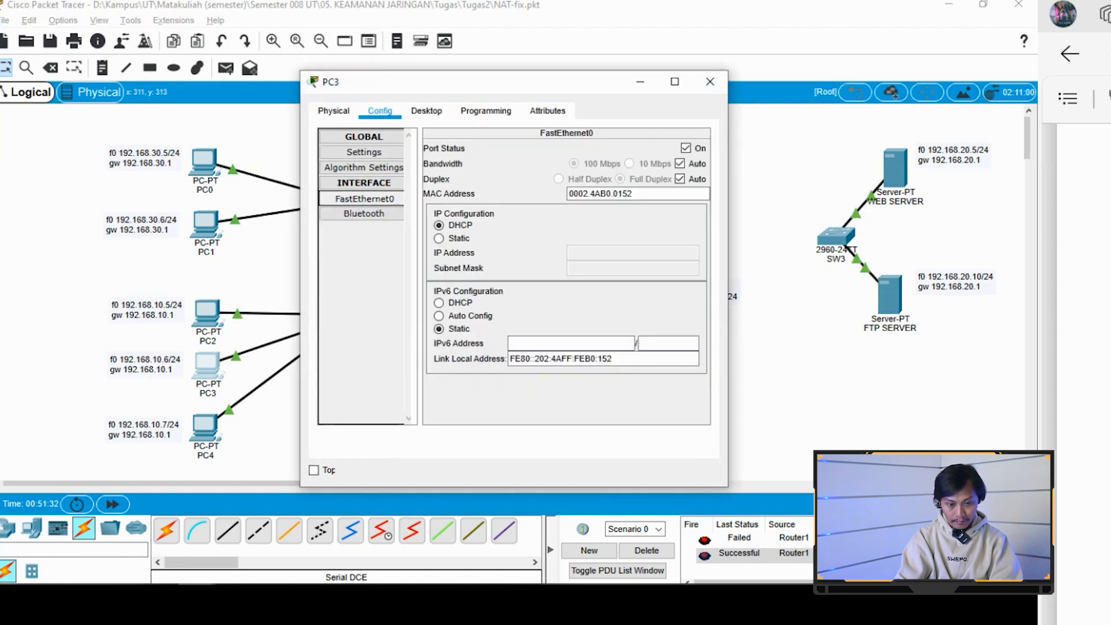
click(427, 111)
click(367, 185)
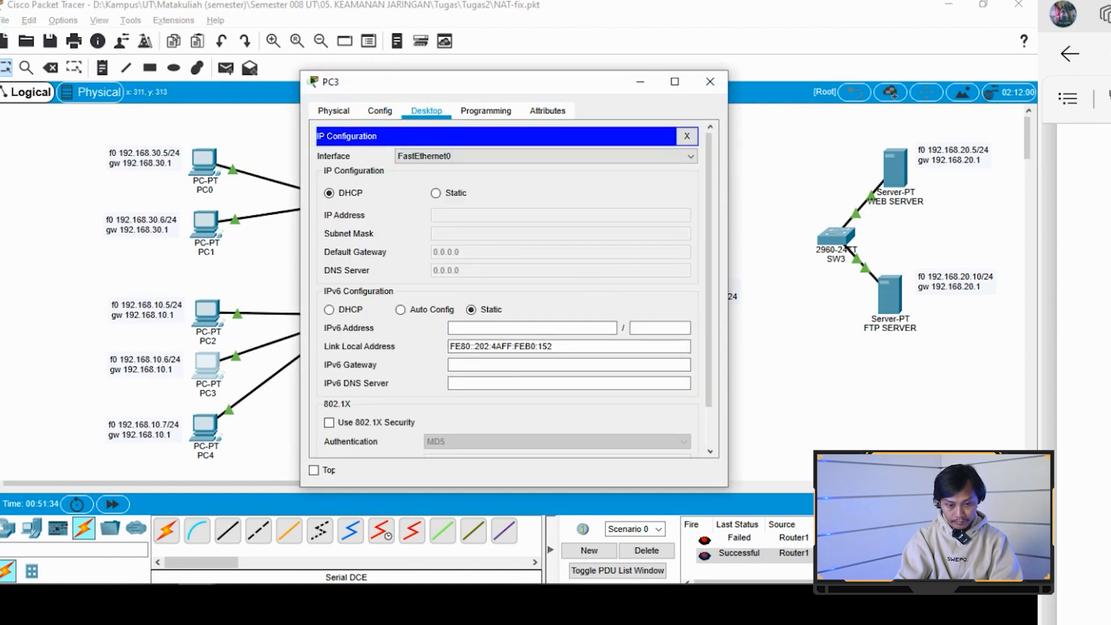
click(436, 193)
click(560, 215)
key(ctrl+v)
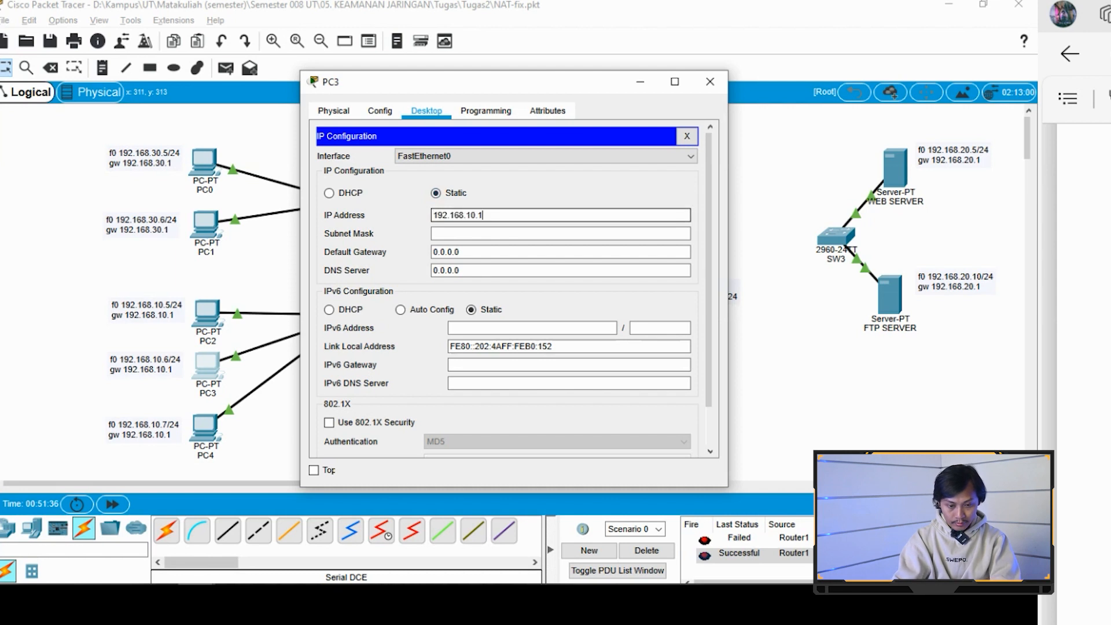
key(BackSpace)
text(6)
- Fill in PC3's subnet mask 255.255.255.0, set its default gateway to 192.168.10.1 and close its window
key(Tab)
key(Tab)
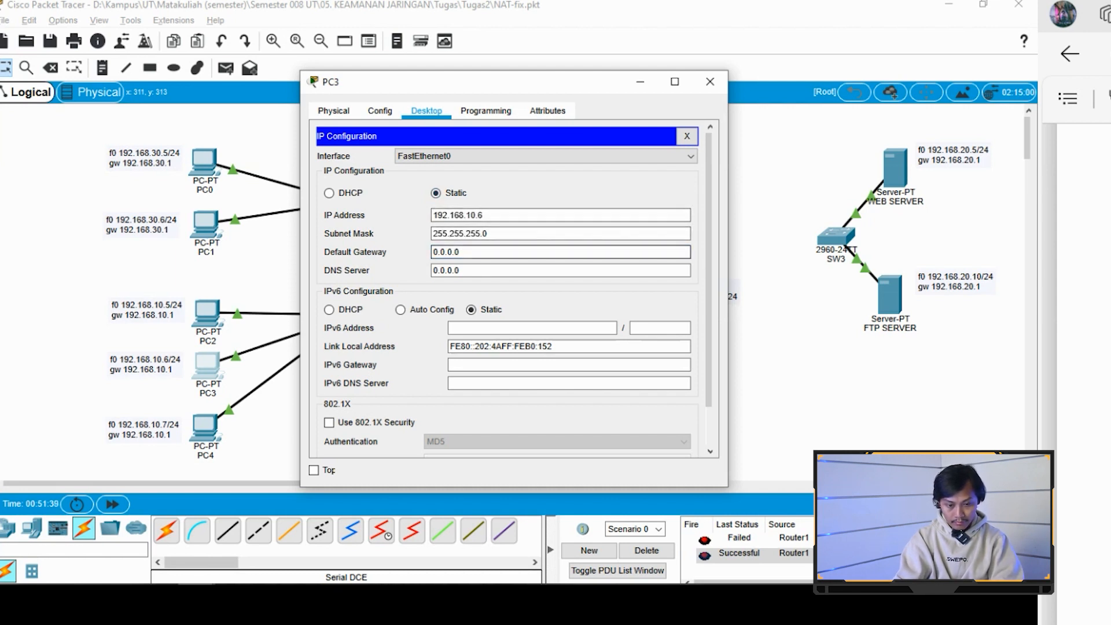
key(ctrl+a)
key(ctrl+v)
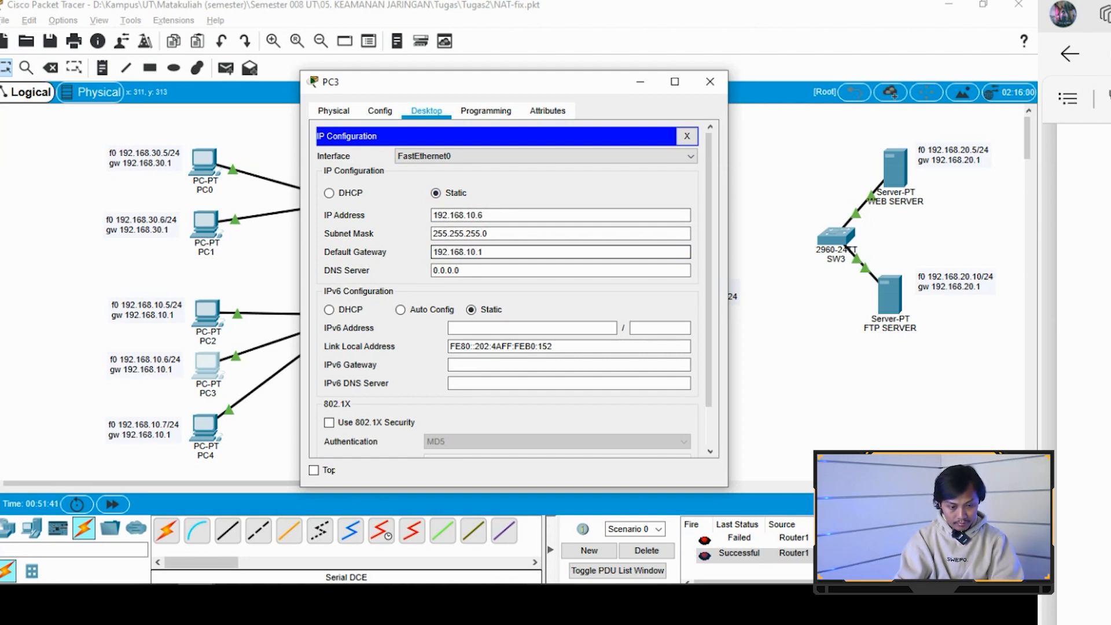
click(710, 82)
- Open PC4's IP configuration, switch it from DHCP to static and set the IP address to 192.168.10.7
click(204, 428)
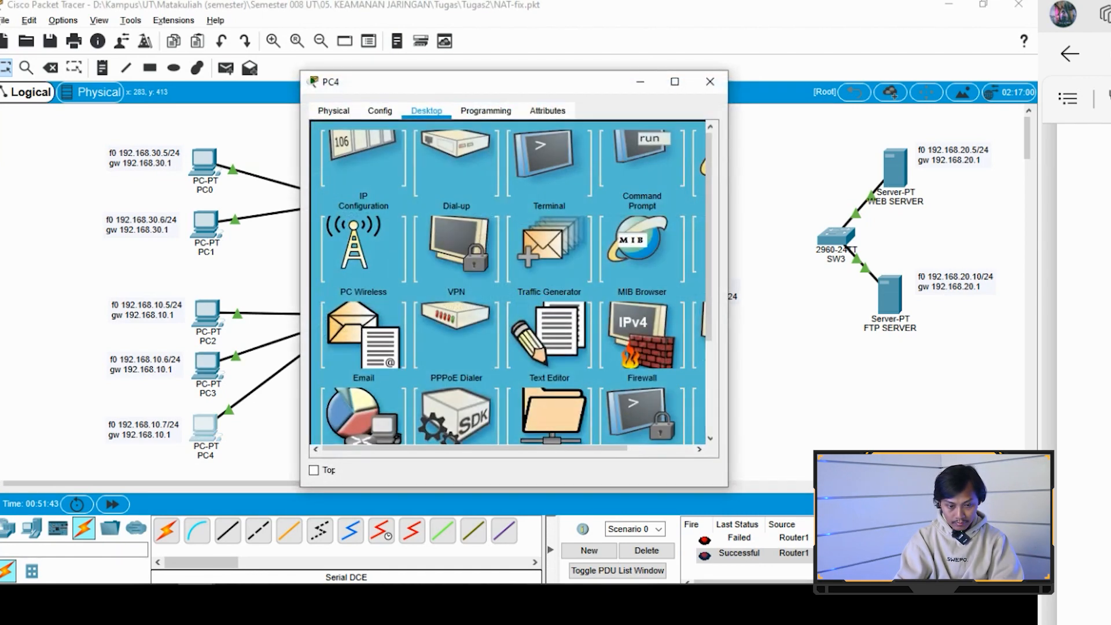
click(363, 165)
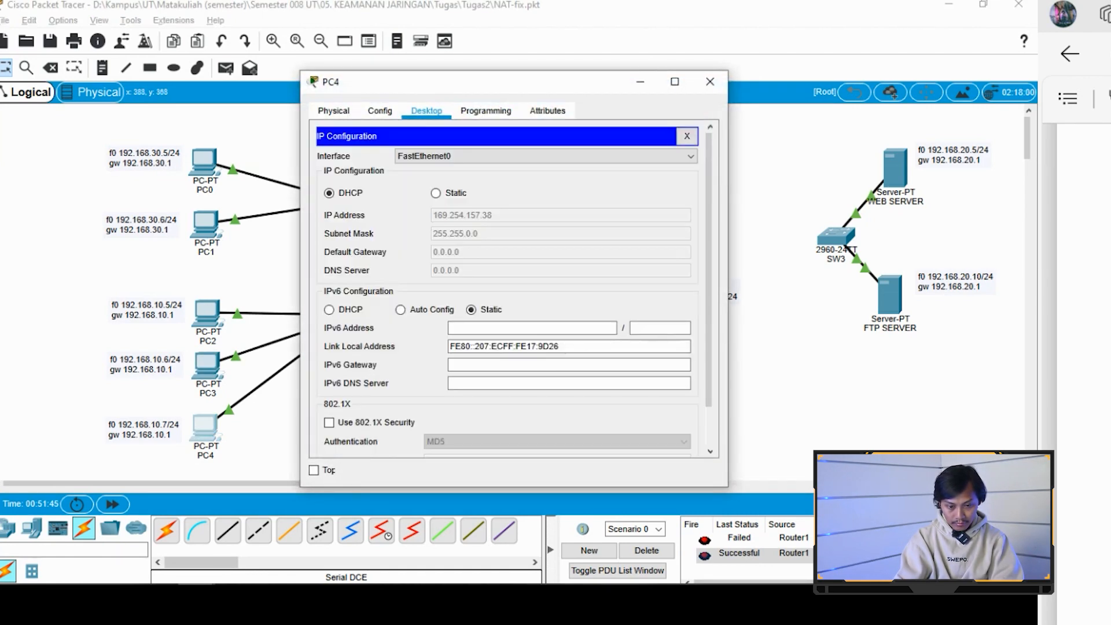
click(435, 193)
click(560, 214)
key(ctrl+v)
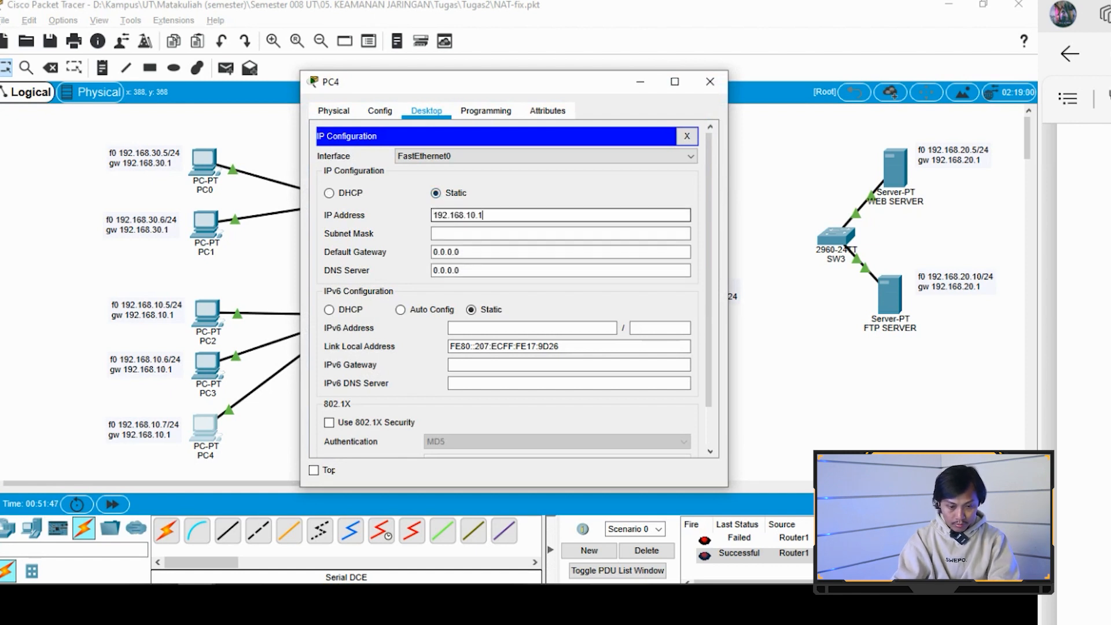
key(BackSpace)
text(7)
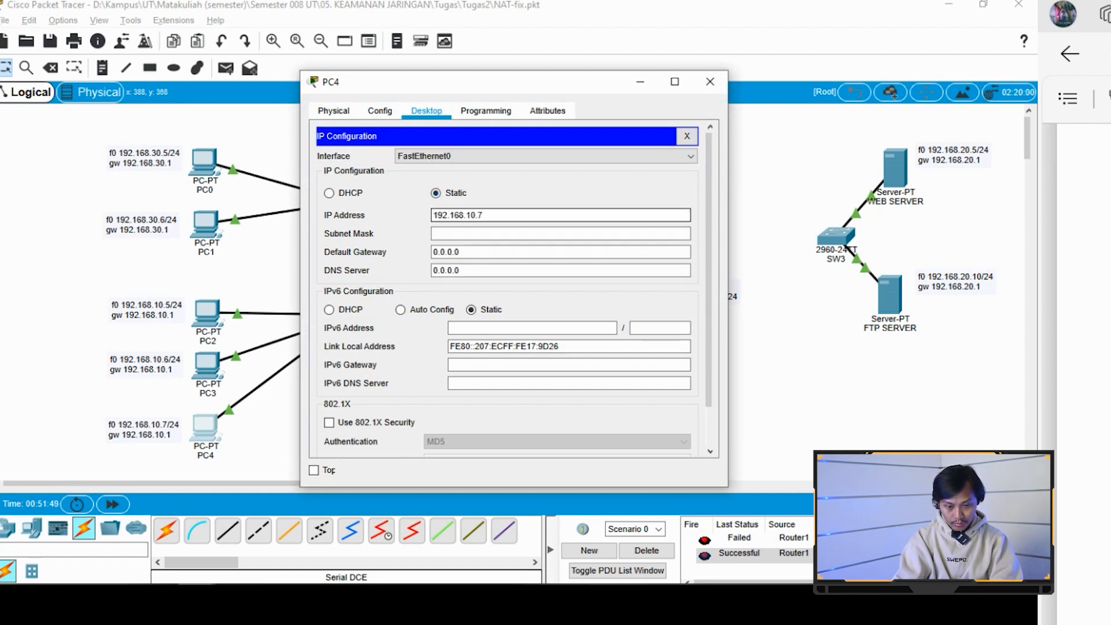
- Fill in PC4's subnet mask 255.255.255.0, set its default gateway to 192.168.10.1 and close its window
key(Tab)
key(Tab)
key(ctrl+v)
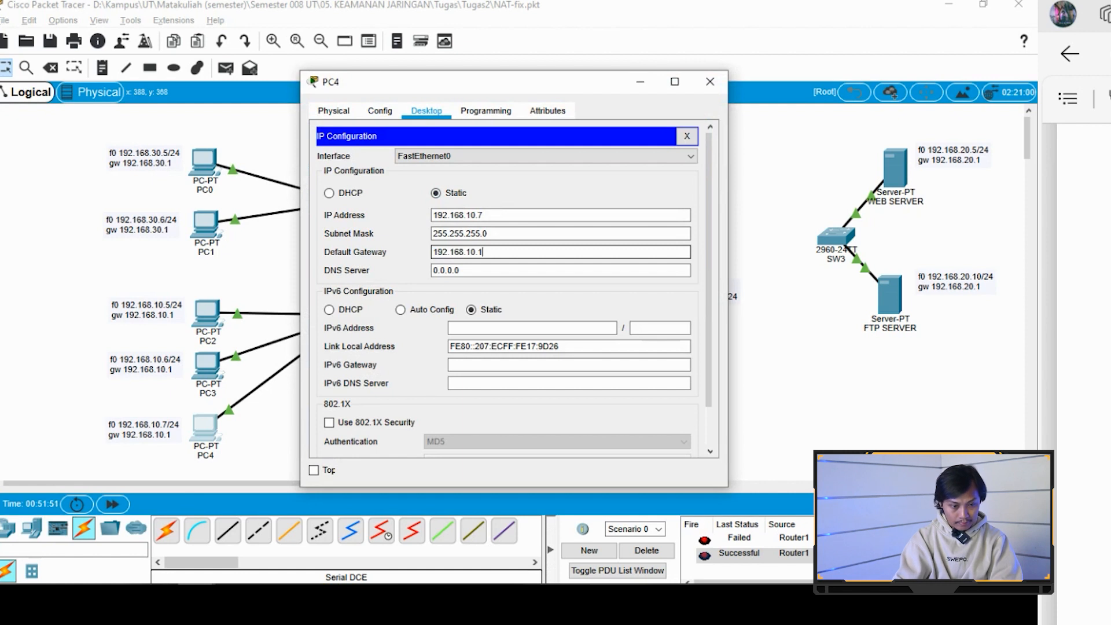
click(710, 81)
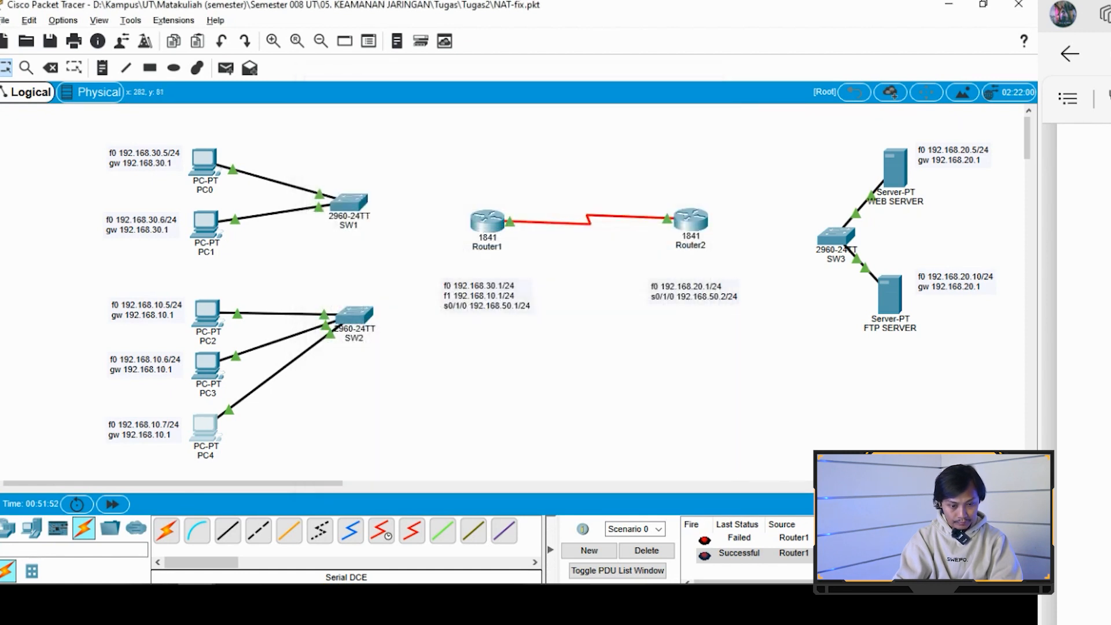
- Connect SW1 to Router1's FastEthernet0/0 port with a Copper Straight-Through cable
mouse_move(206, 164)
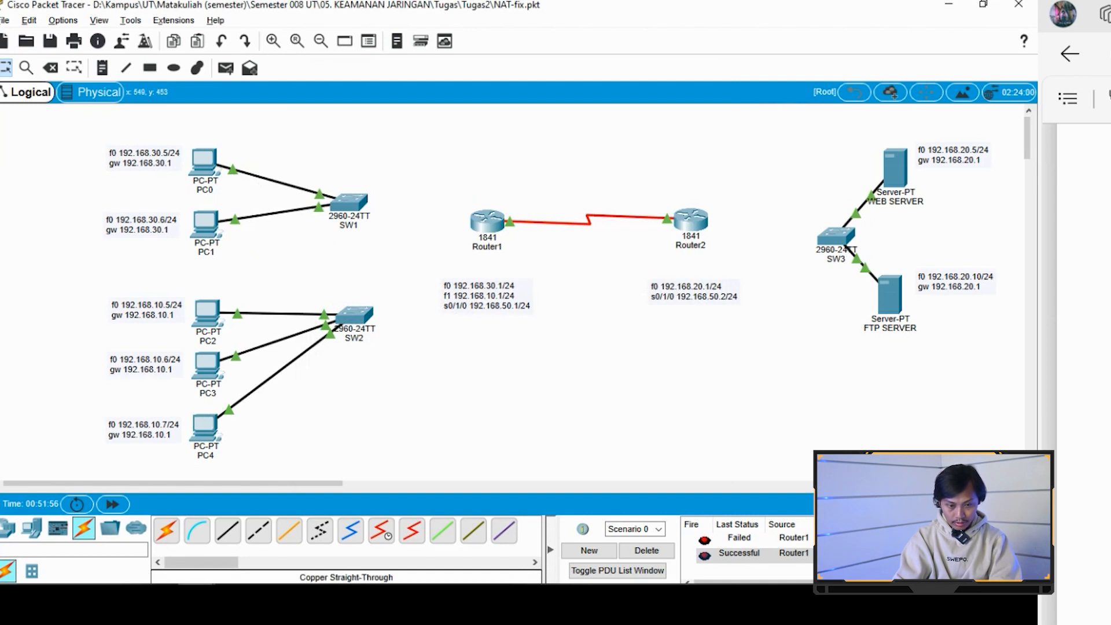
click(347, 202)
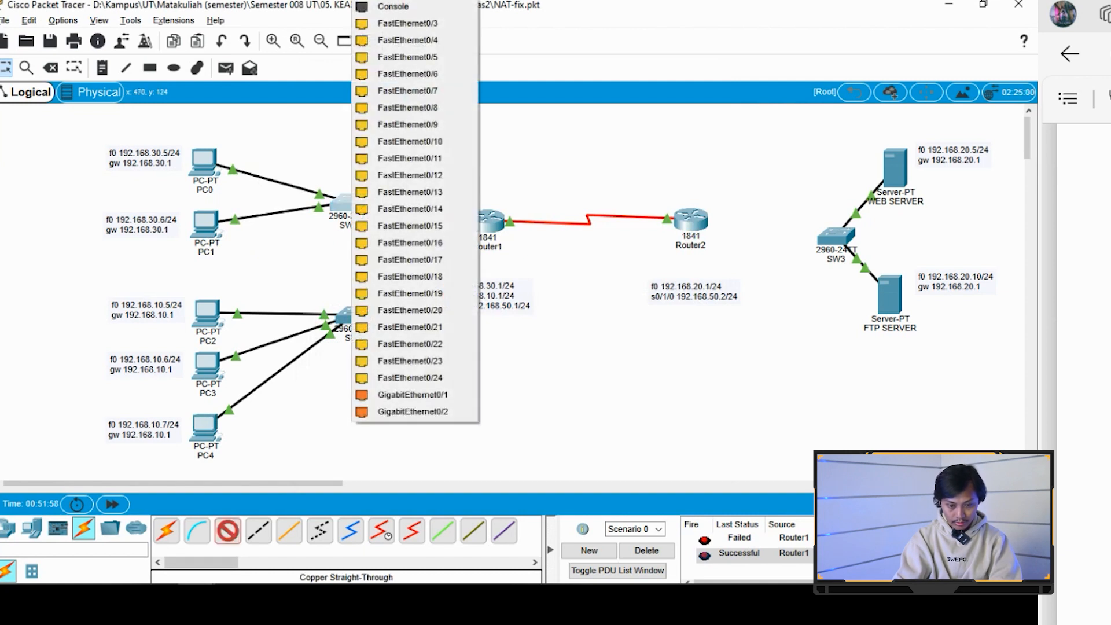
click(410, 377)
click(483, 223)
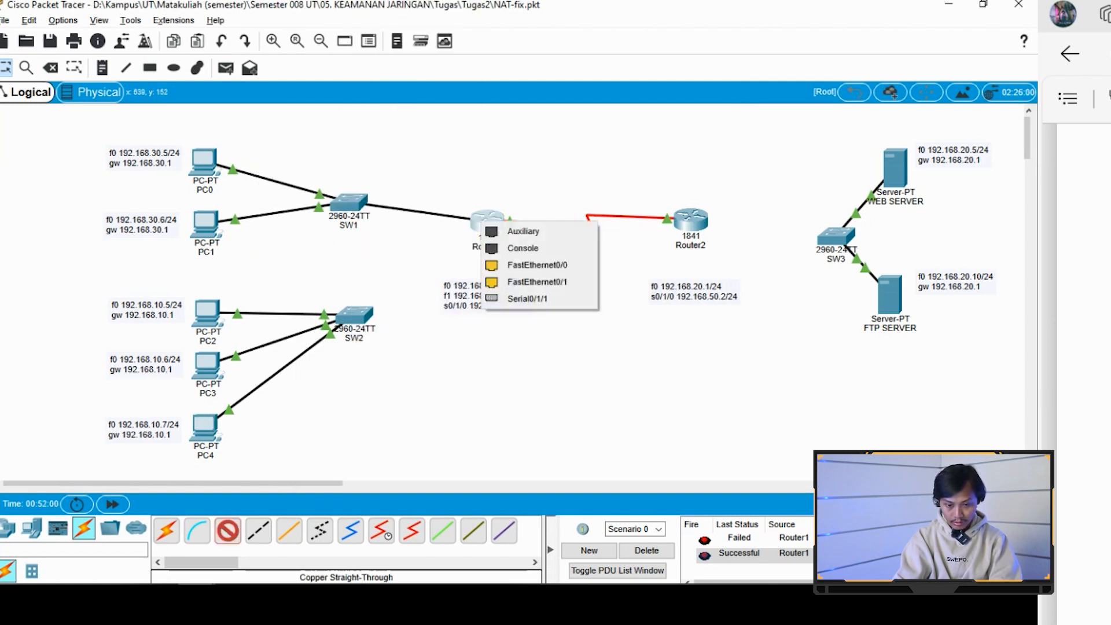
click(536, 264)
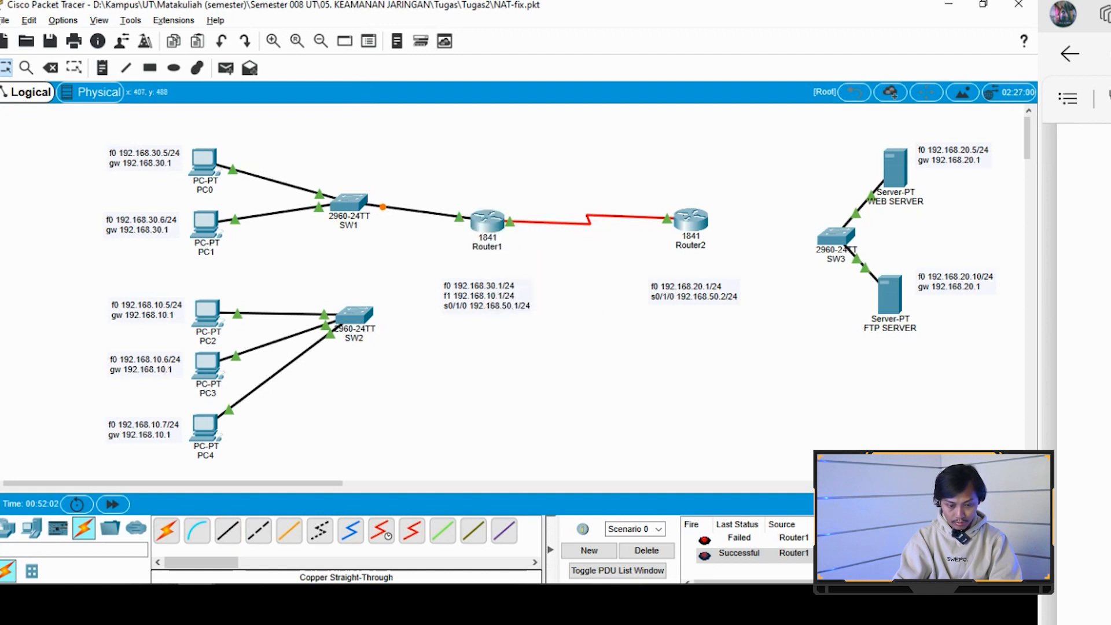
- Connect SW2 to Router1's FastEthernet0/1 port with a Copper Straight-Through cable
click(228, 529)
click(347, 202)
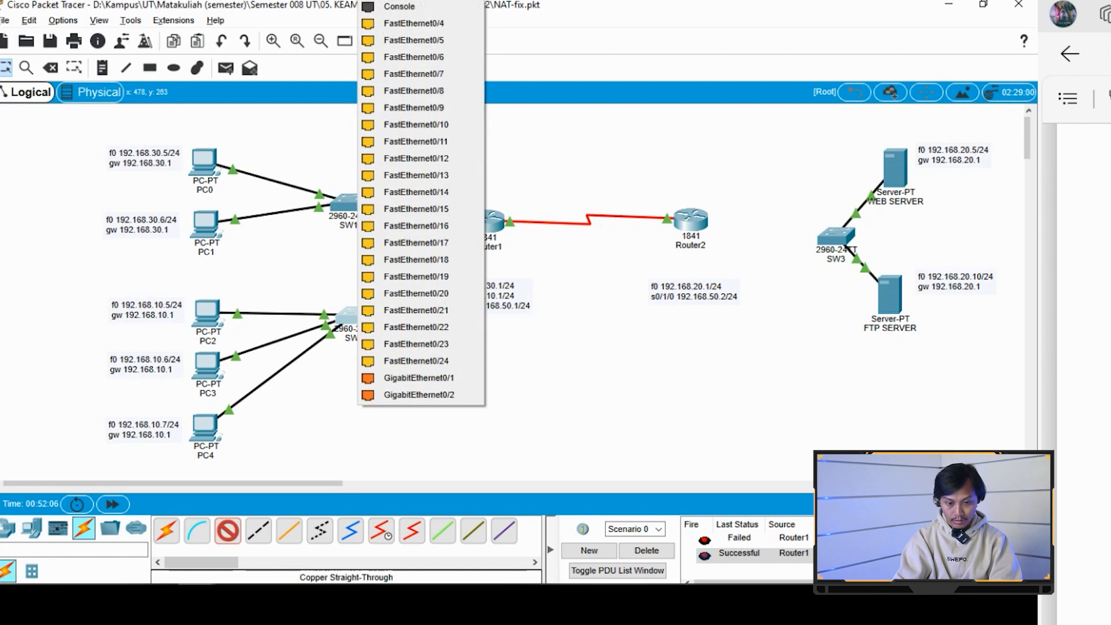
click(409, 376)
click(482, 235)
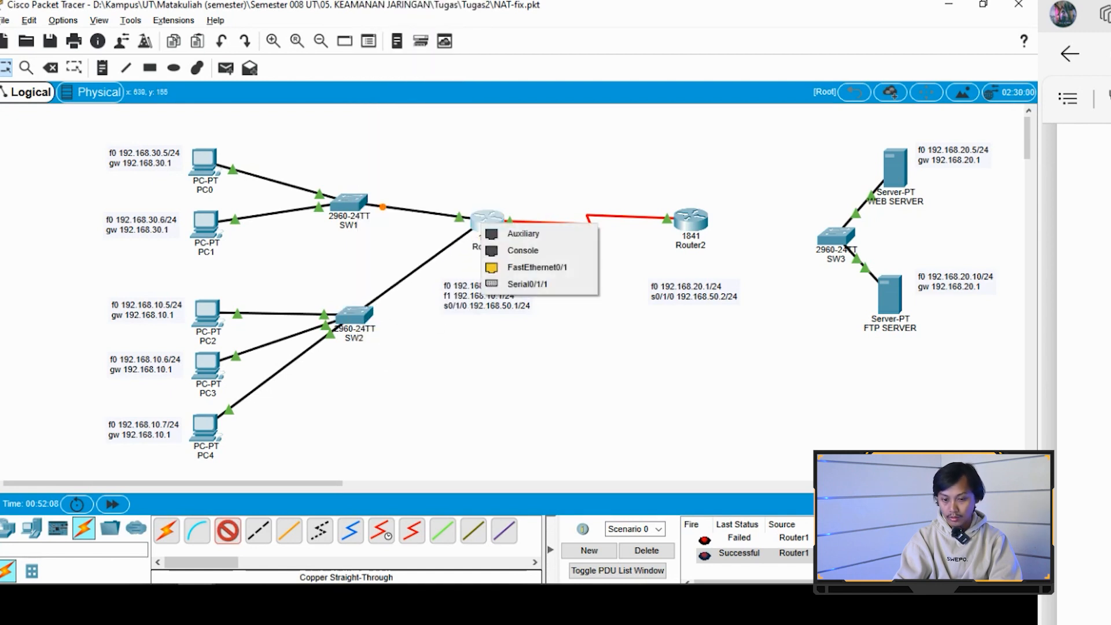
click(541, 263)
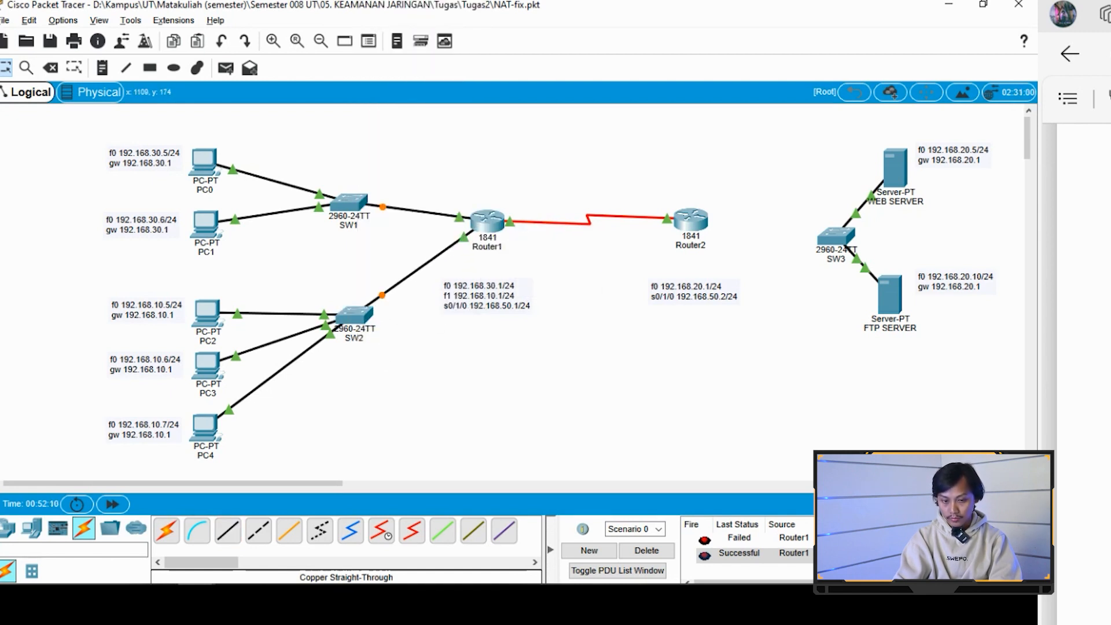
- Check the WEB SERVER's static IP address, subnet mask and default gateway, and close its window
click(895, 168)
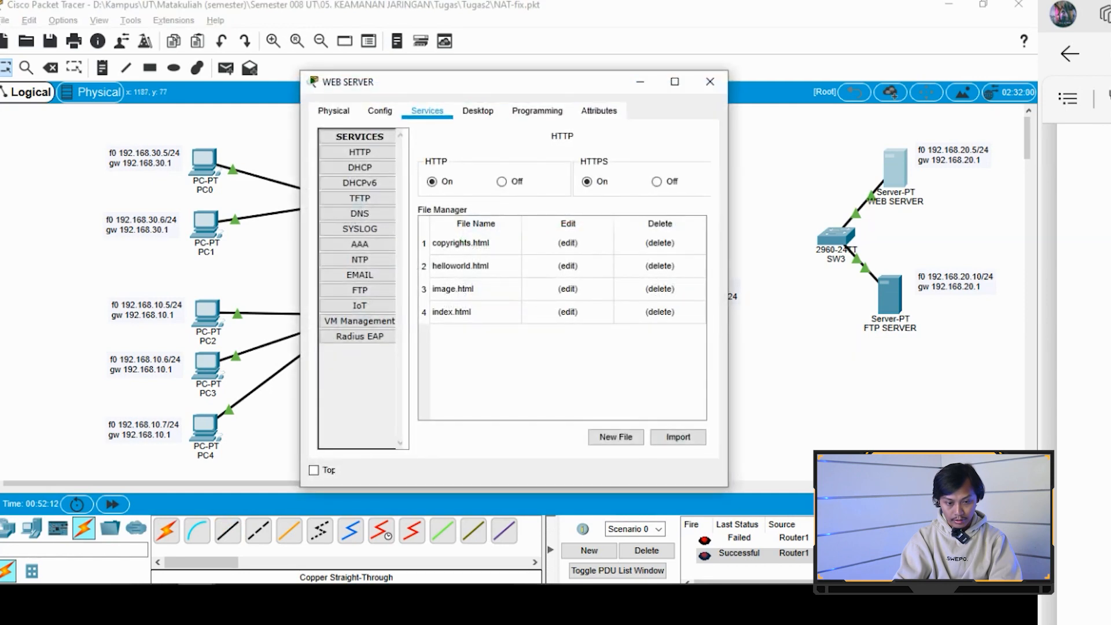
click(477, 111)
click(364, 169)
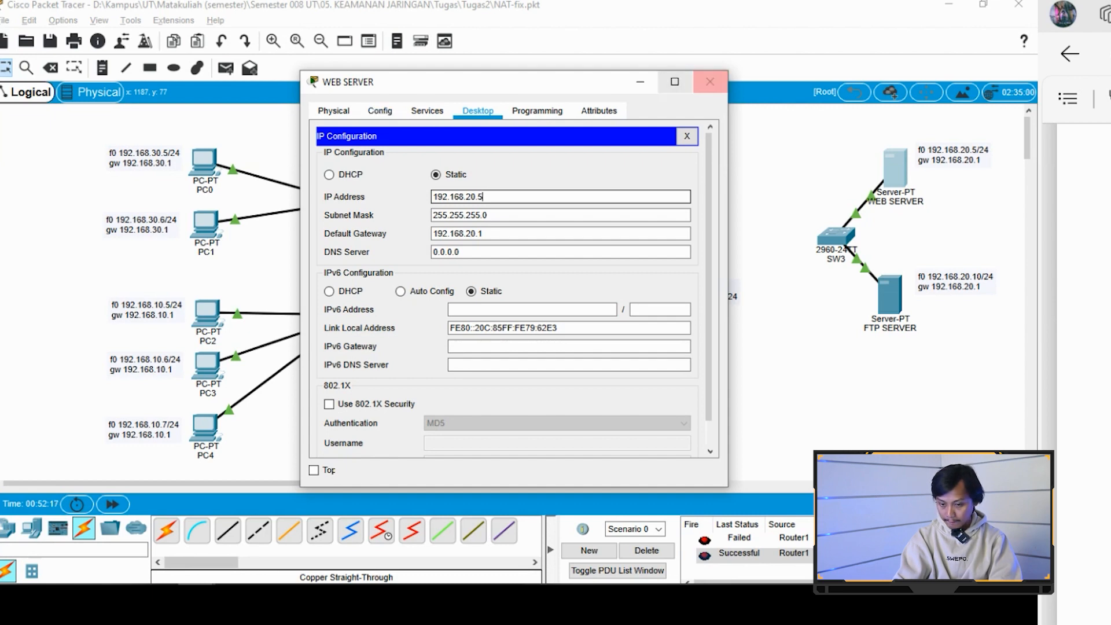
click(710, 82)
- Open the FTP SERVER's IP configuration, switch it from DHCP to static and set the IP address to 192.168.20.10
click(889, 295)
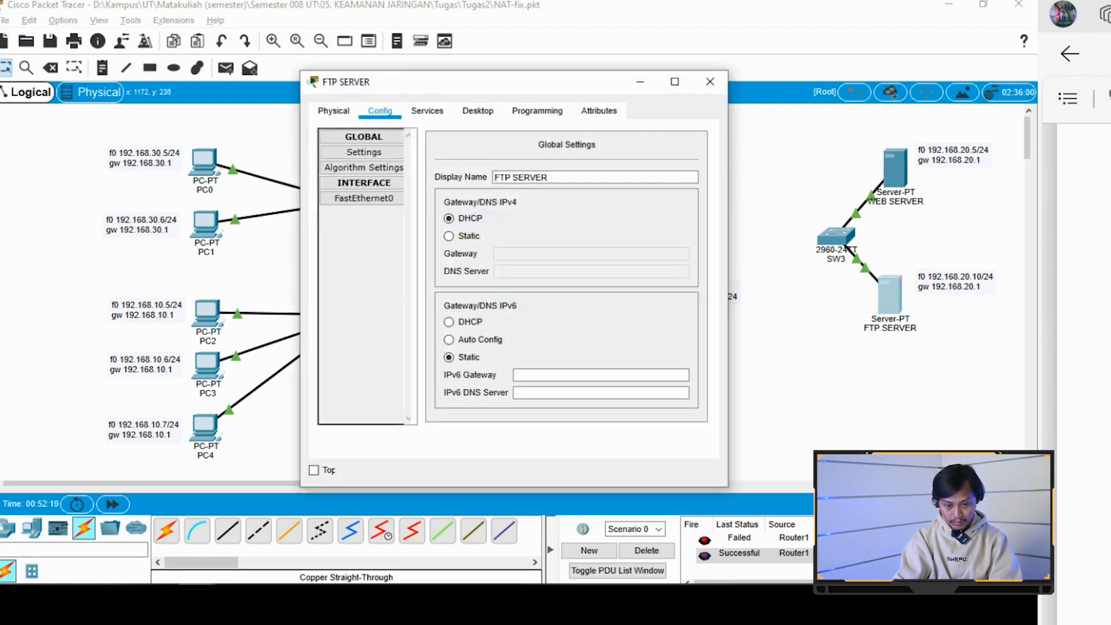
click(363, 198)
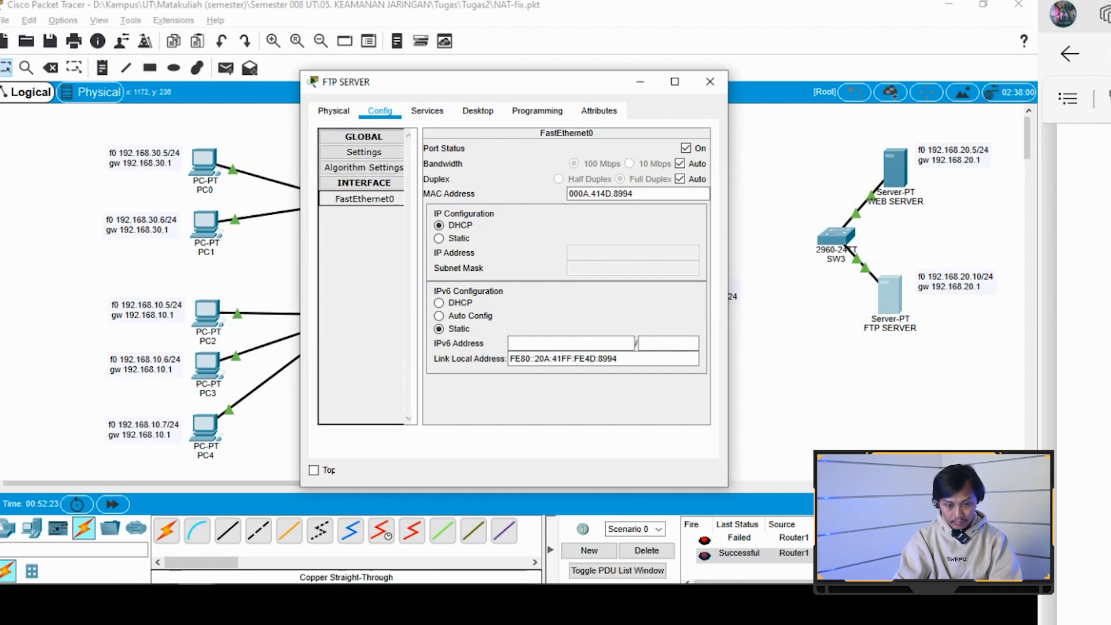
click(477, 111)
click(363, 171)
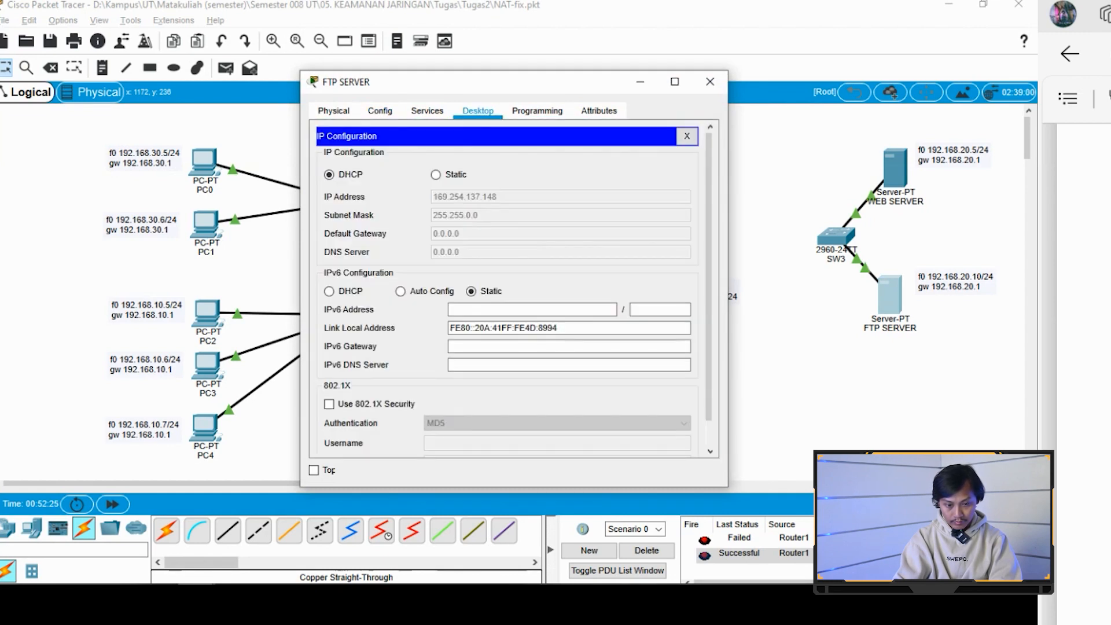
click(435, 175)
click(457, 197)
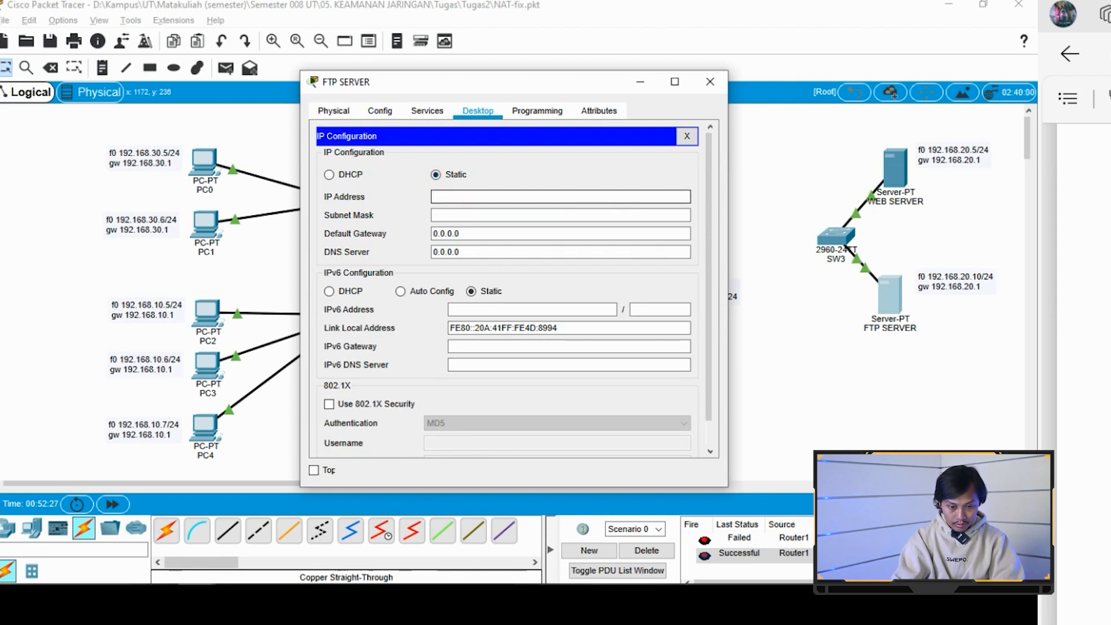
text(192.168.10.1)
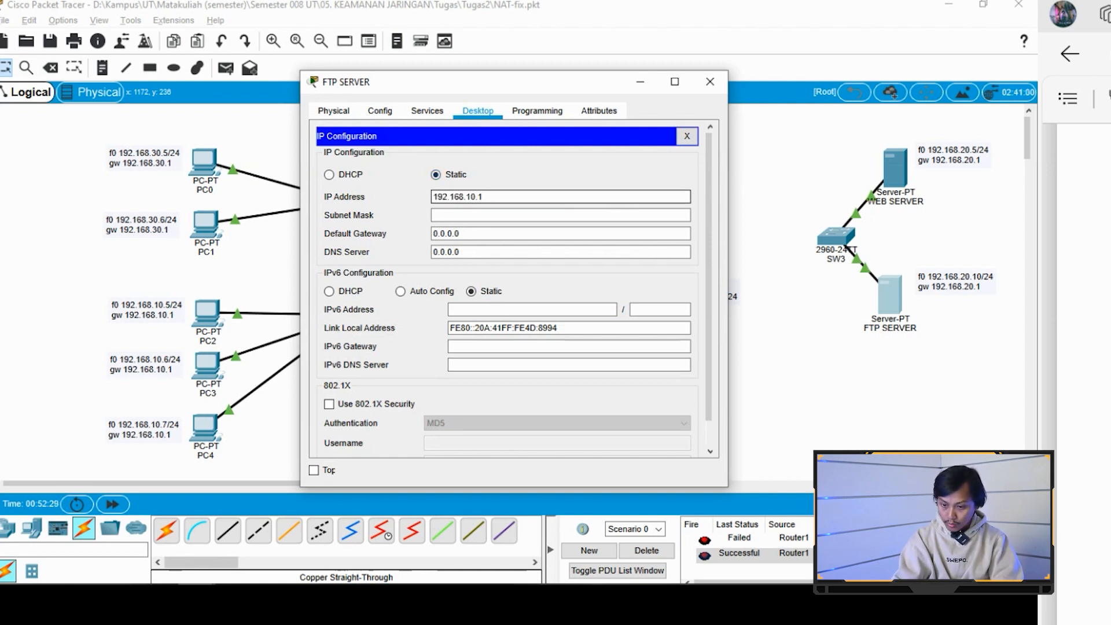
key(BackSpace)
text(2)
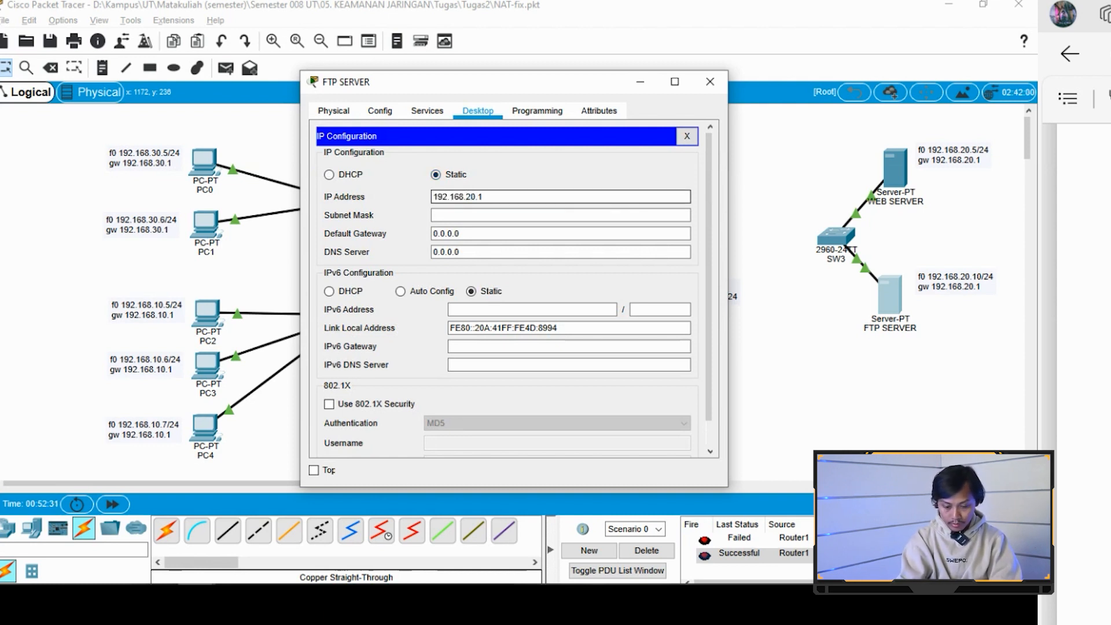
text(0)
- Fill in the FTP SERVER's subnet mask, set its default gateway to 192.168.20.1 and close its window
key(ctrl+a)
key(ctrl+c)
key(Tab)
key(ctrl+a)
key(ctrl+v)
key(BackSpace)
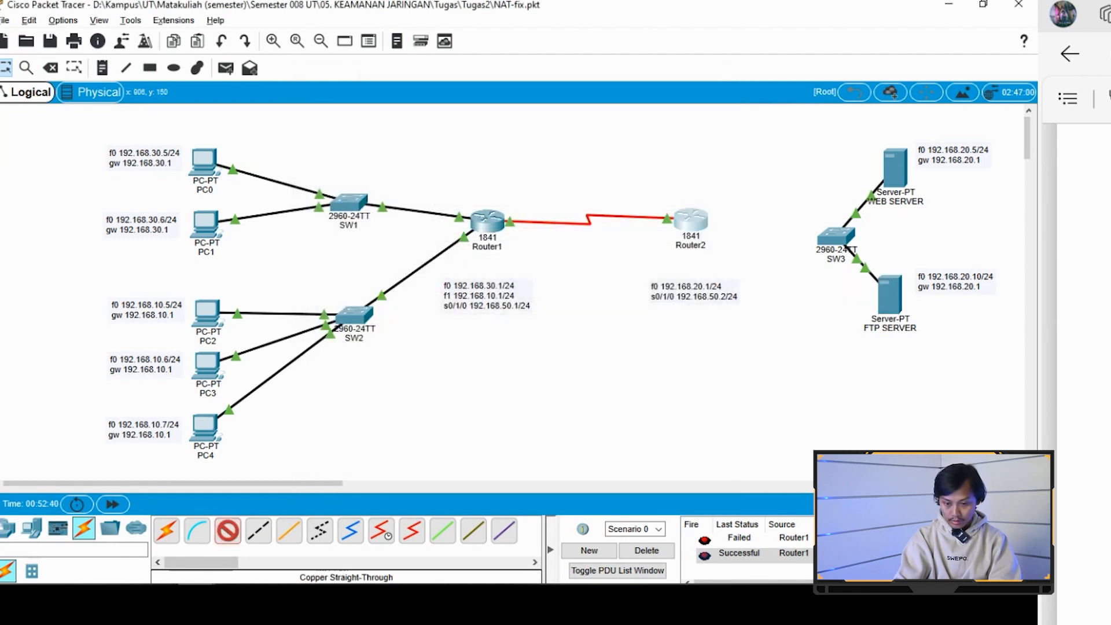
- Connect Router2's FastEthernet0/0 port to SW3 with a Copper Straight-Through cable
click(687, 219)
click(741, 263)
click(832, 235)
click(892, 377)
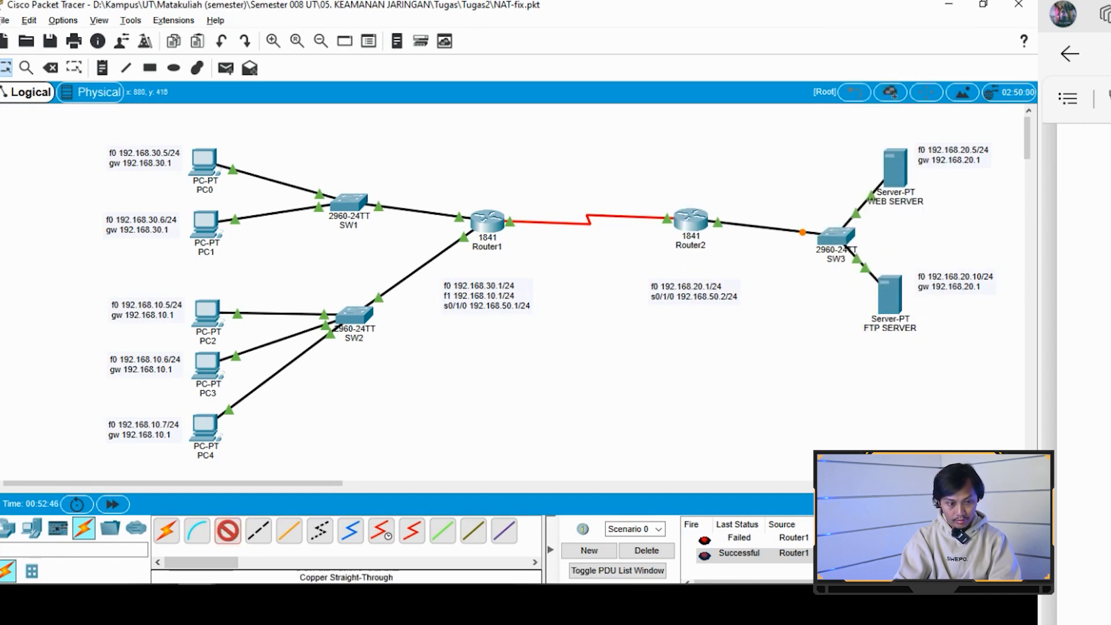
key(Escape)
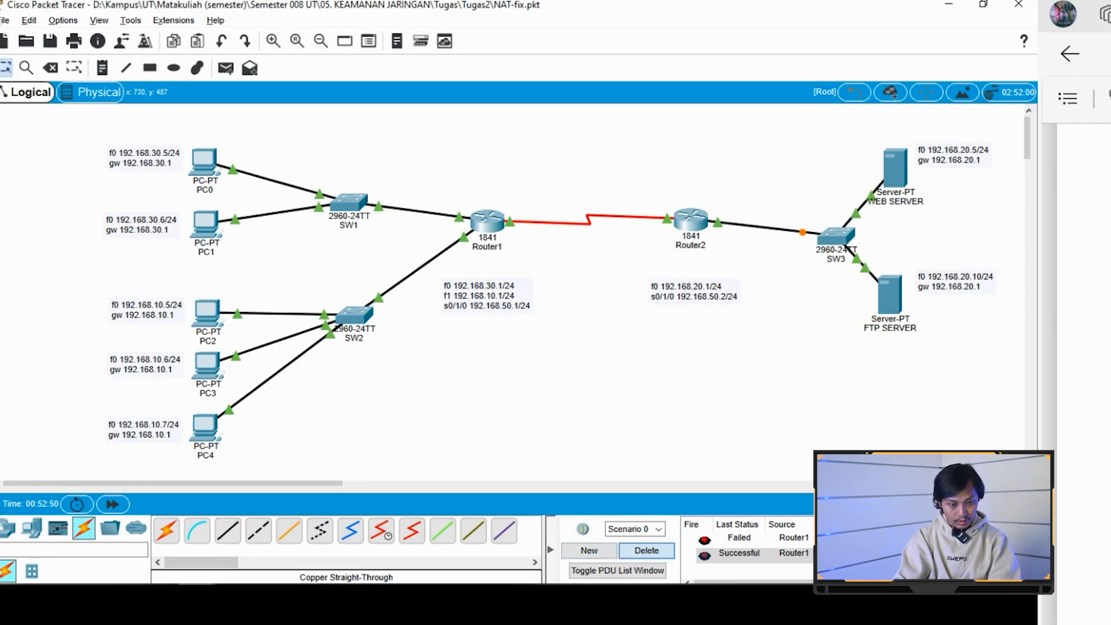
- Clear the PDU scenario and test Router1 with simple PDUs sent from PC0, PC1 and PC2
click(646, 550)
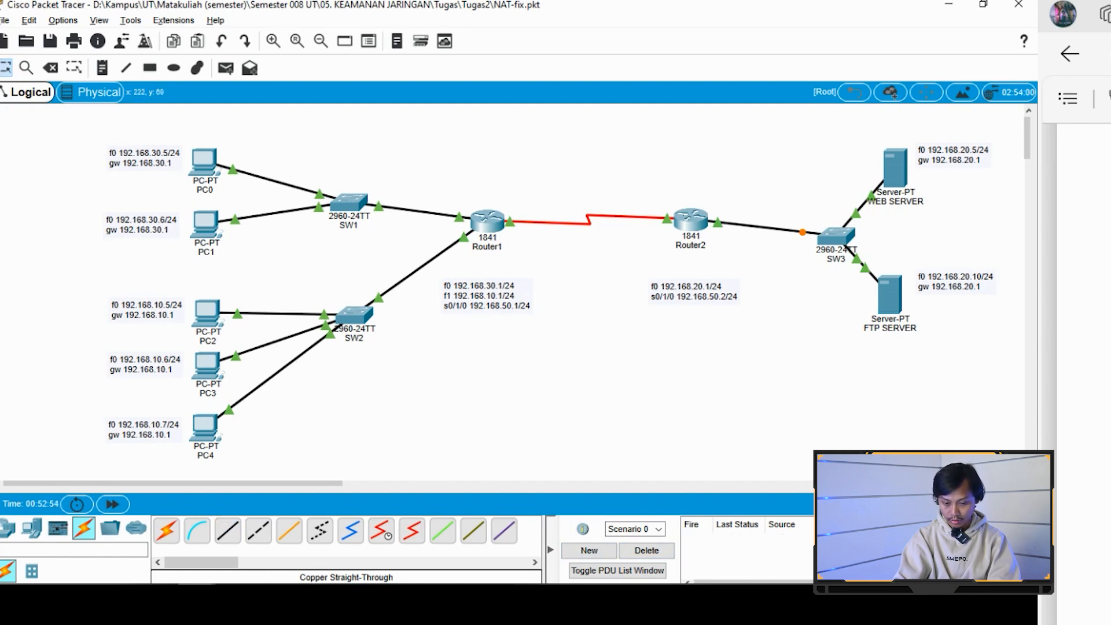
key(p)
click(204, 162)
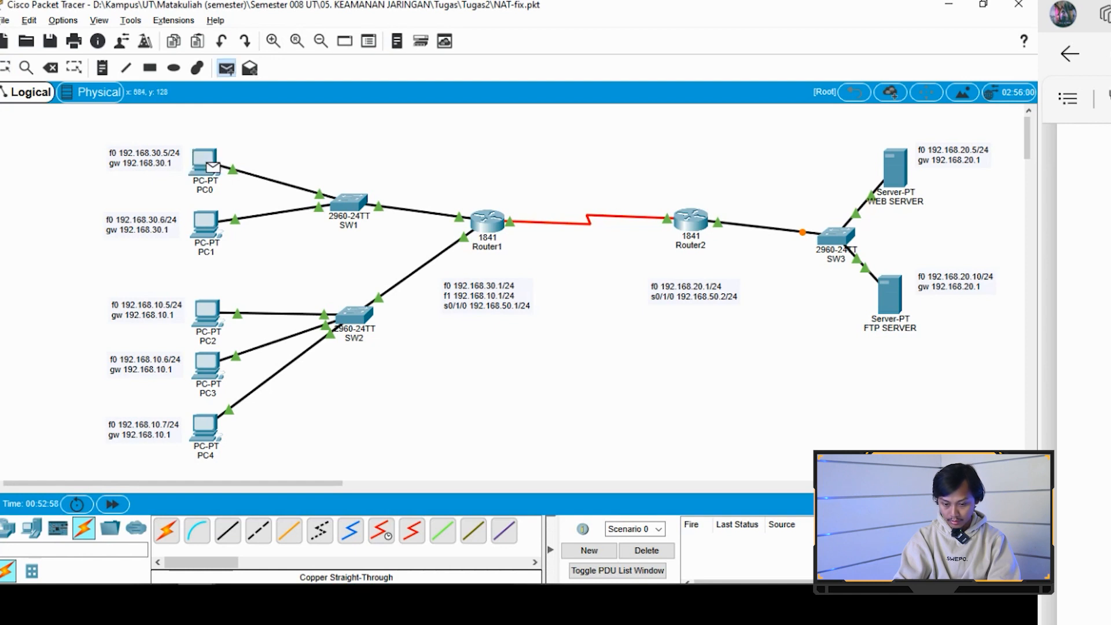
click(487, 222)
click(225, 68)
click(206, 223)
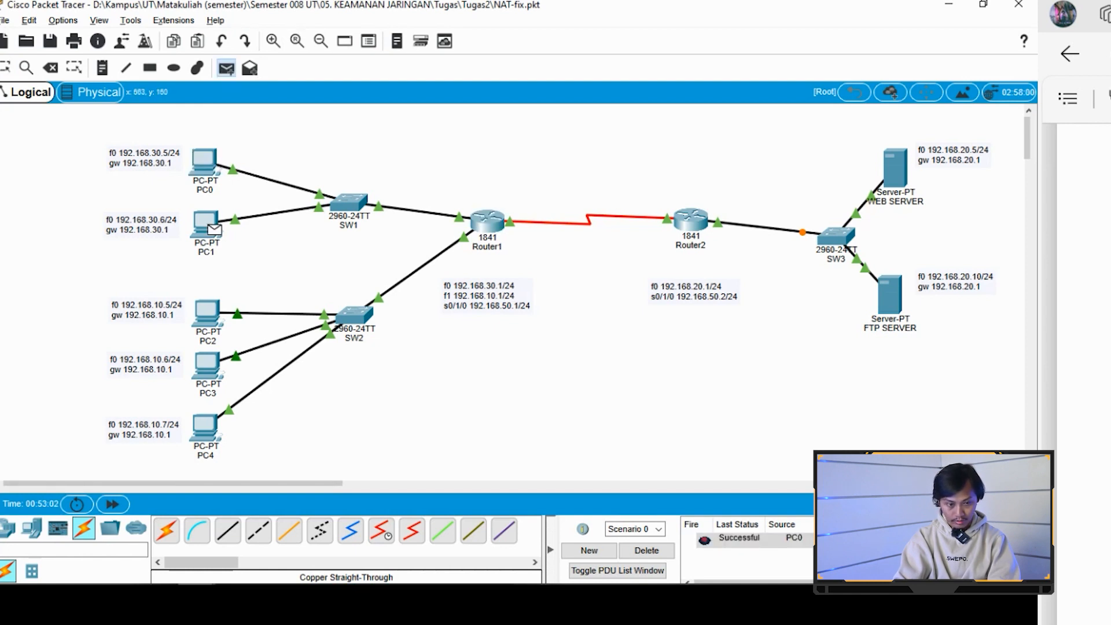
click(487, 222)
click(226, 68)
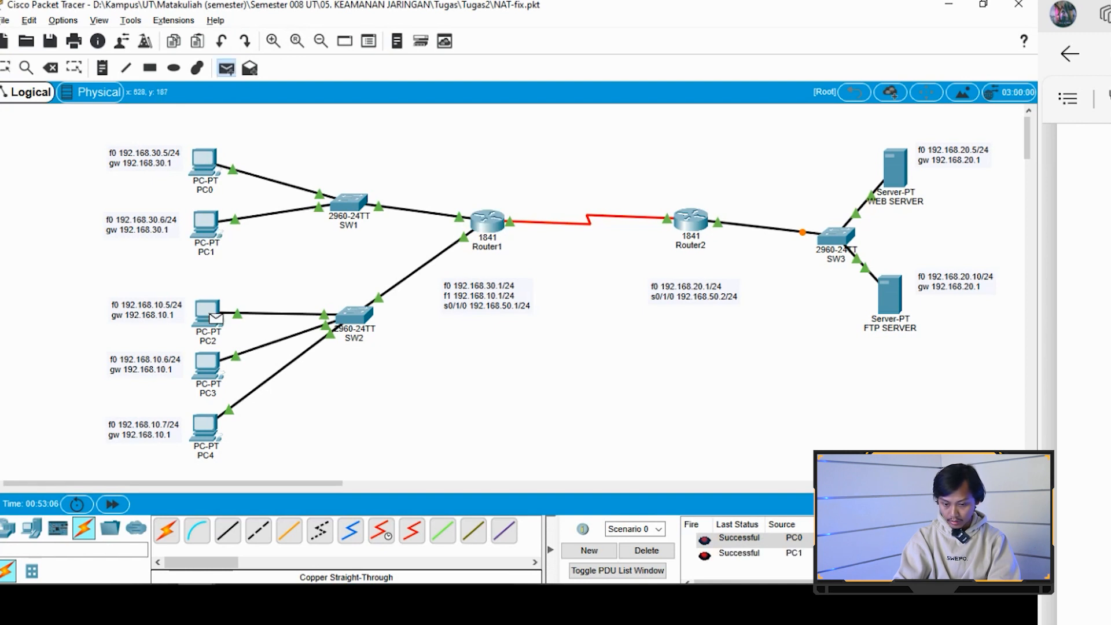
click(206, 311)
click(487, 222)
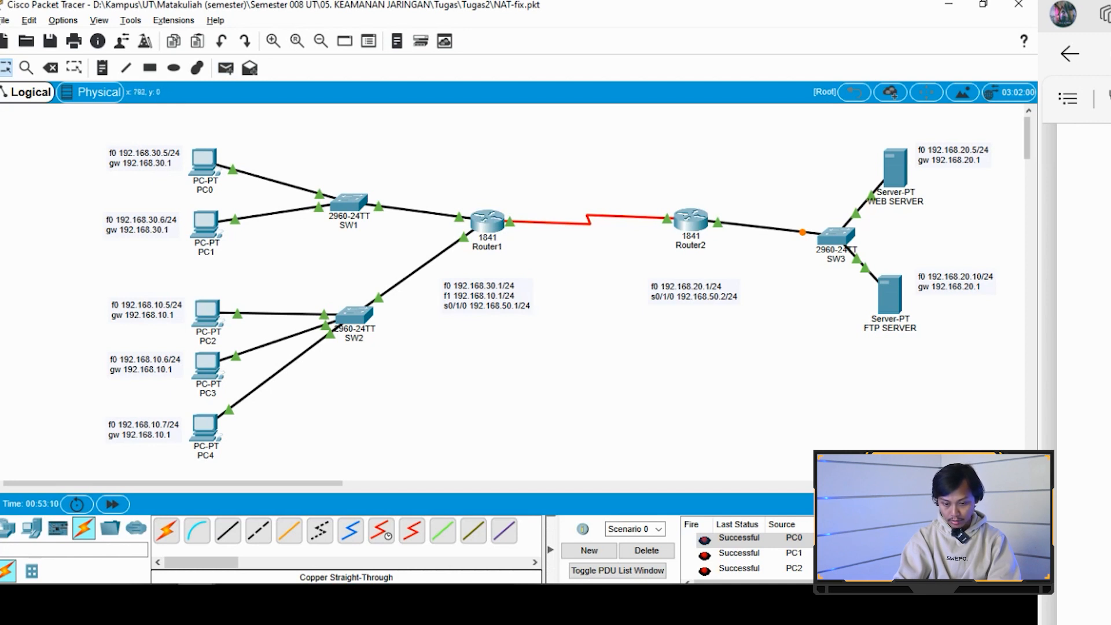
- Clear the PDU scenario and send a simple PDU from PC0 to Router2
click(647, 550)
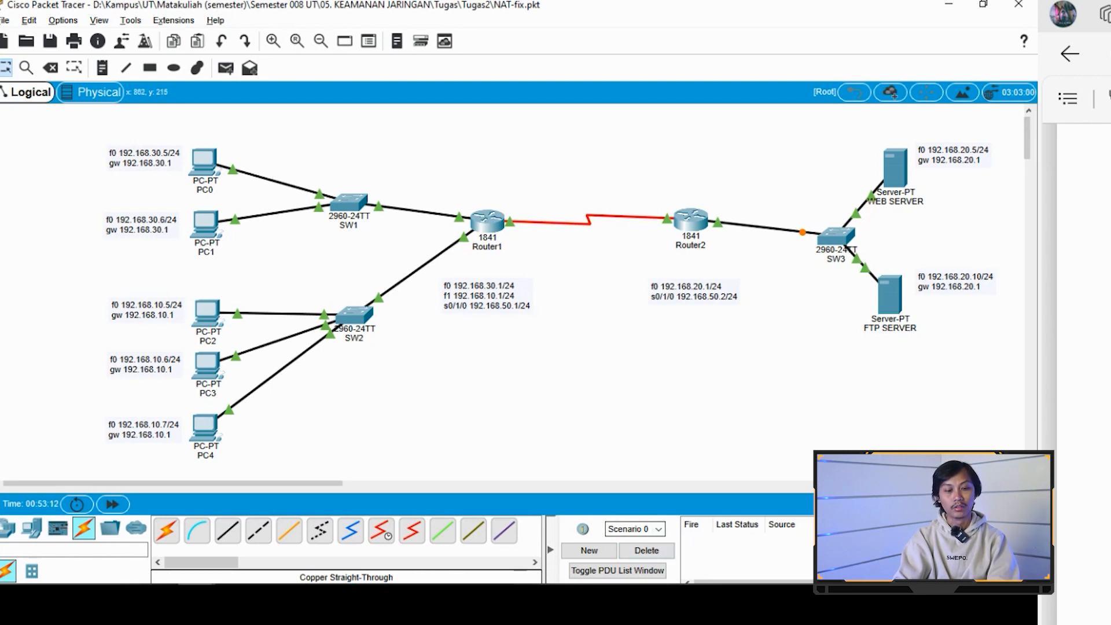
click(225, 68)
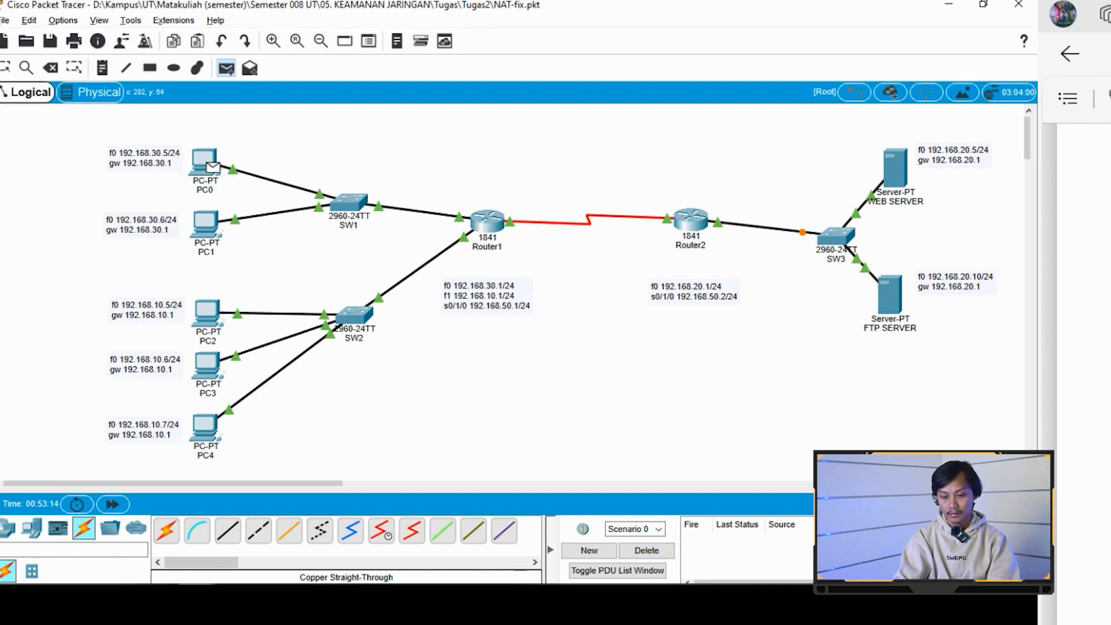
click(690, 220)
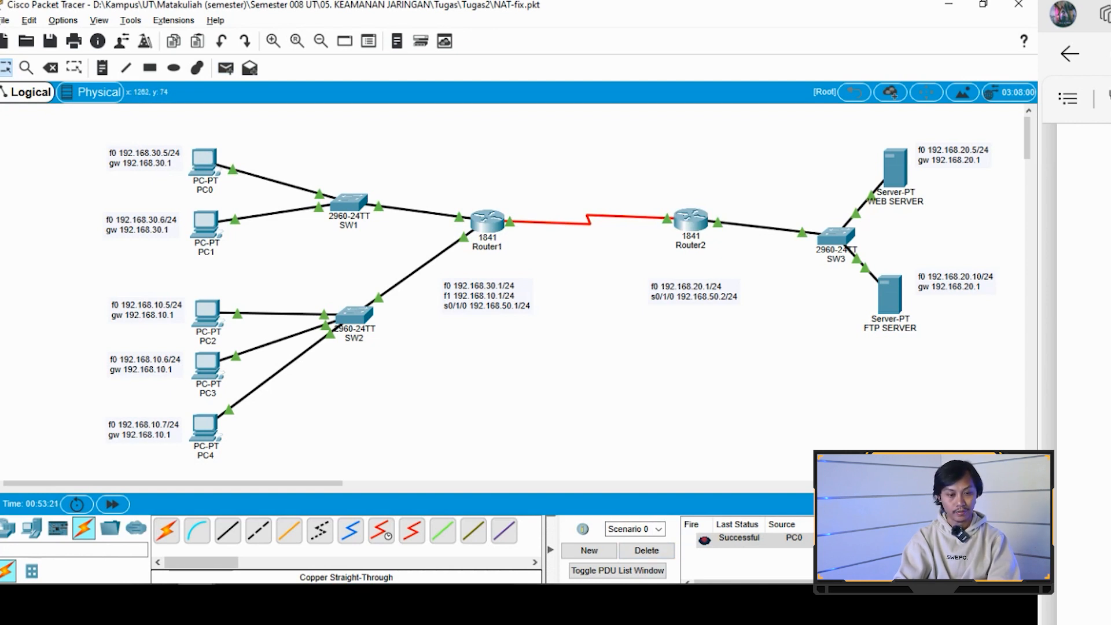
- Send a simple PDU from PC0 to the WEB SERVER, then repeat the same test
click(225, 68)
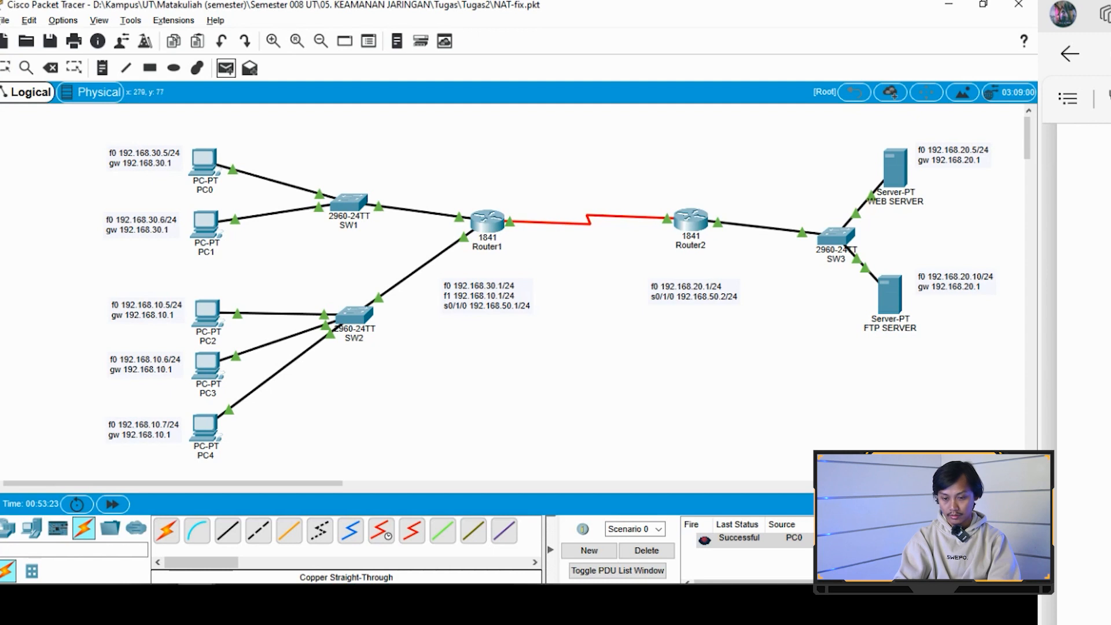
click(209, 165)
click(895, 168)
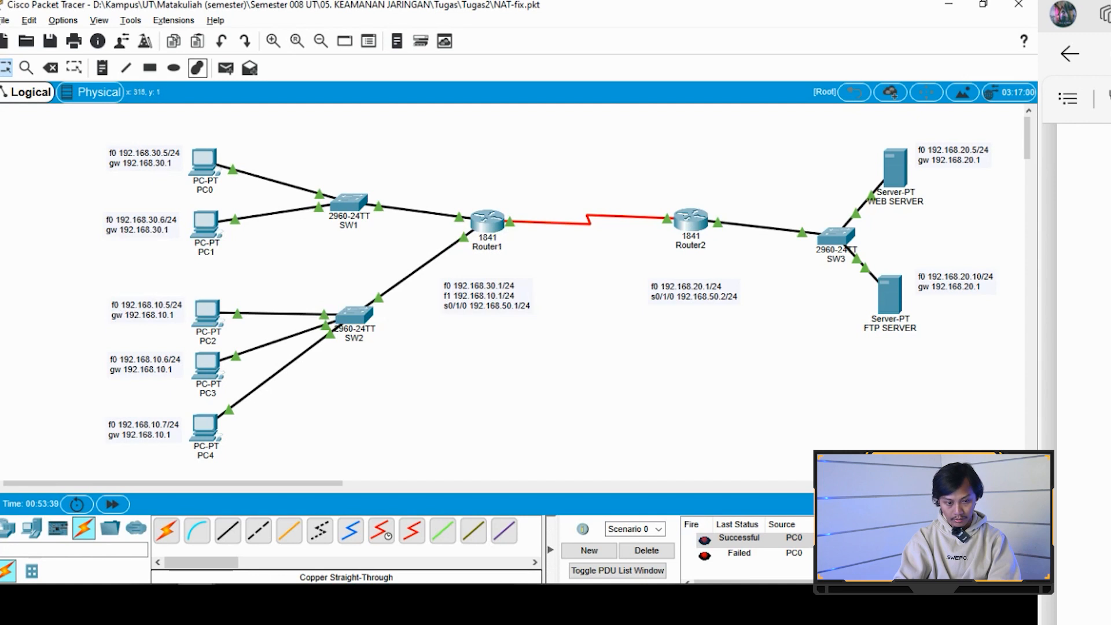
click(226, 68)
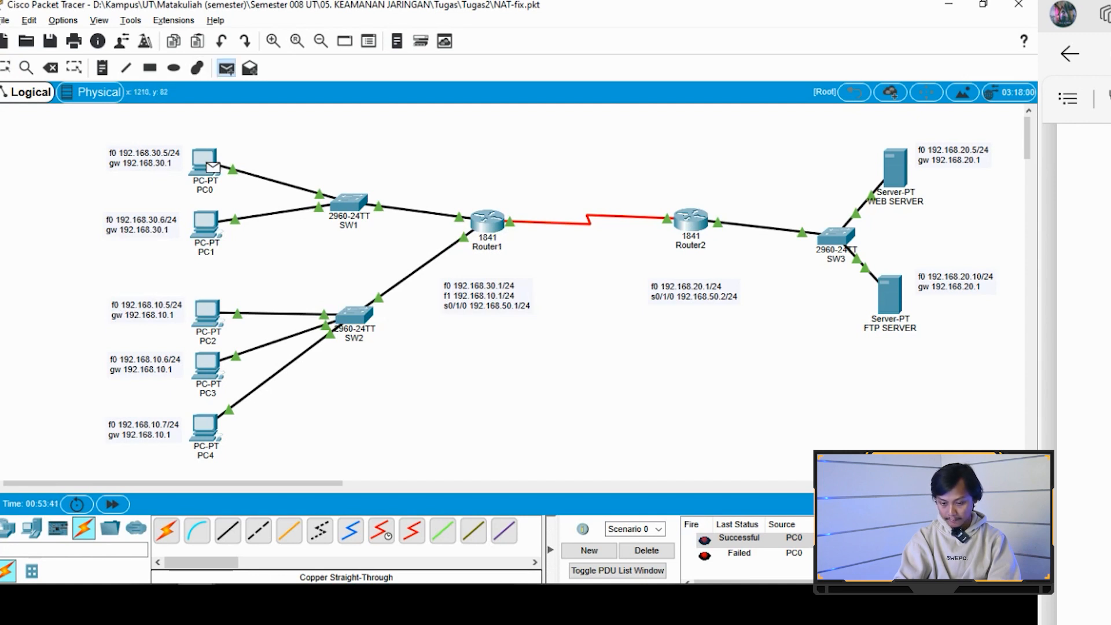
click(205, 162)
click(895, 168)
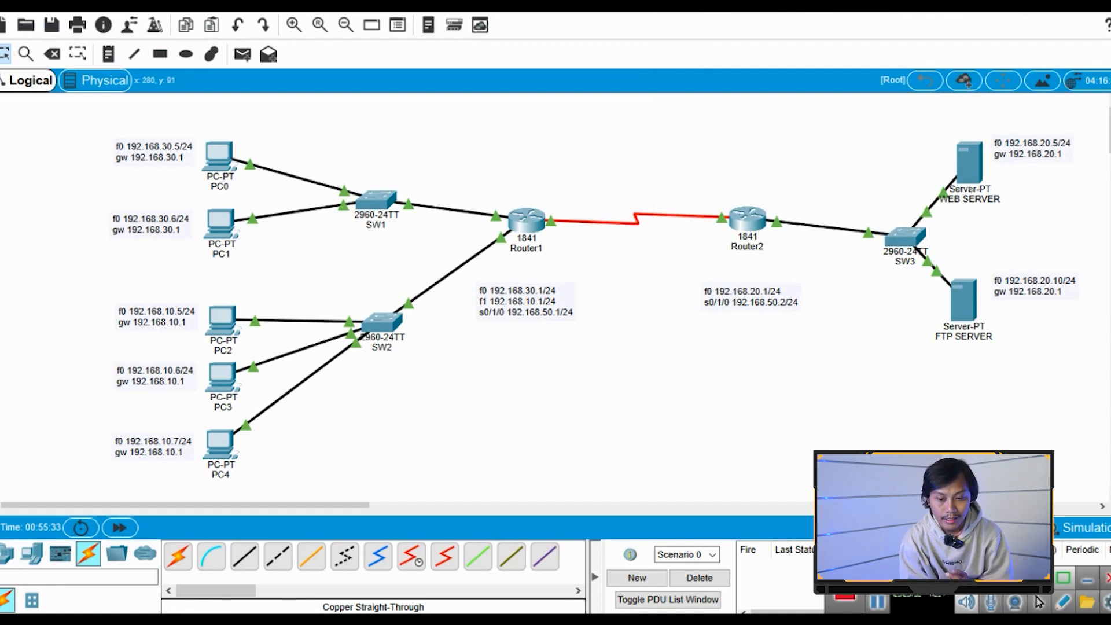
- Open the device windows of PC0, PC1, PC2, PC3 and PC4 and minimize the main topology window
click(223, 160)
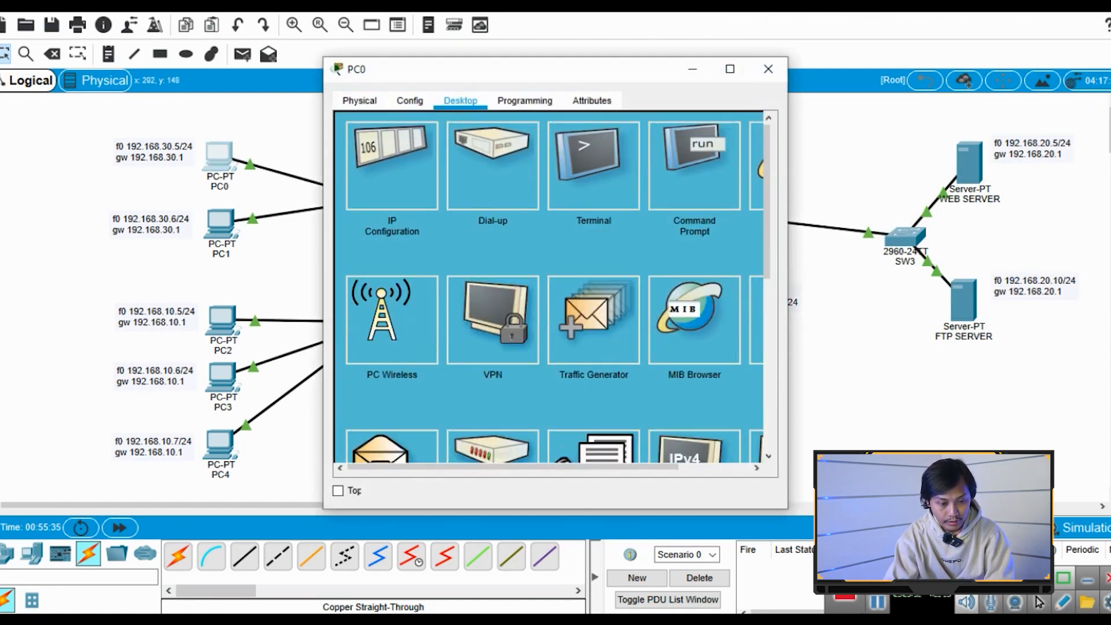
click(762, 69)
click(224, 221)
click(767, 69)
click(223, 318)
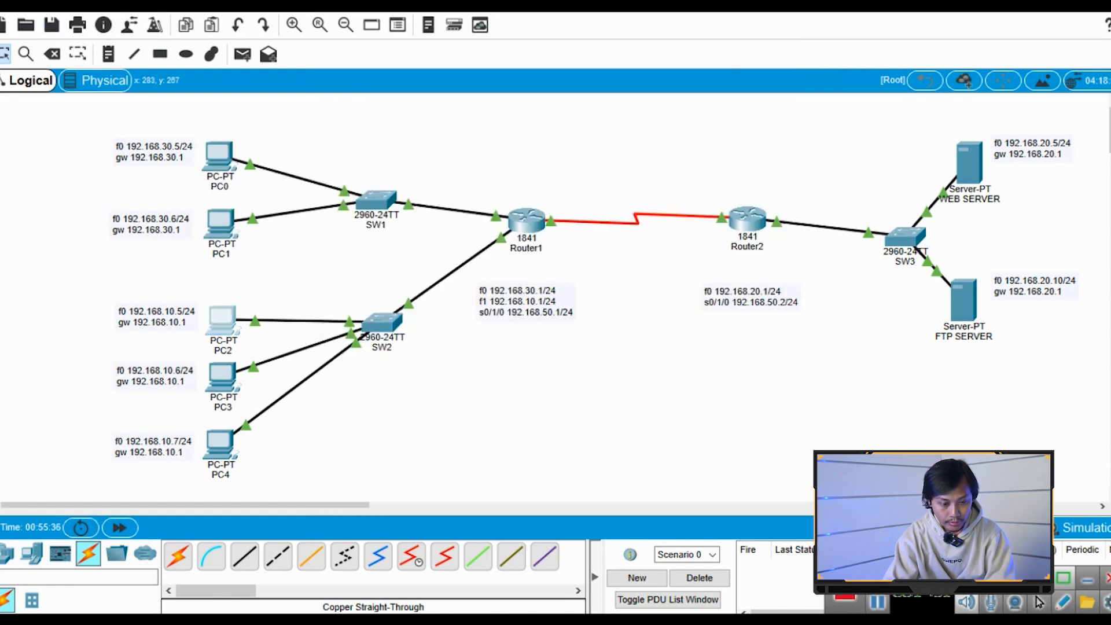
click(222, 378)
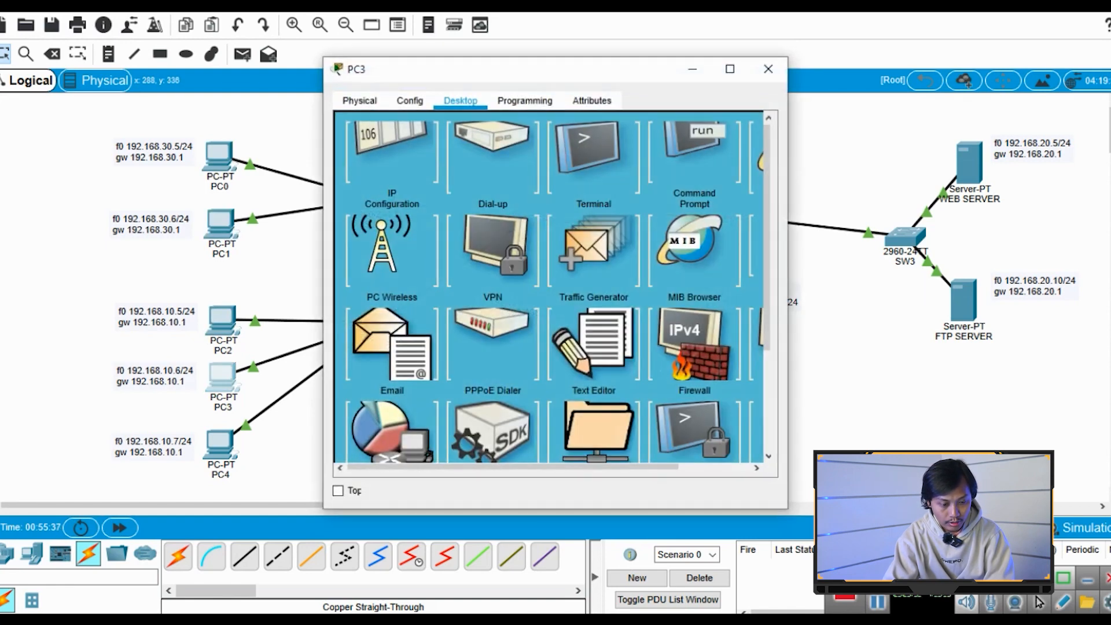
click(218, 443)
drag(513, 75, 544, 81)
click(1023, 2)
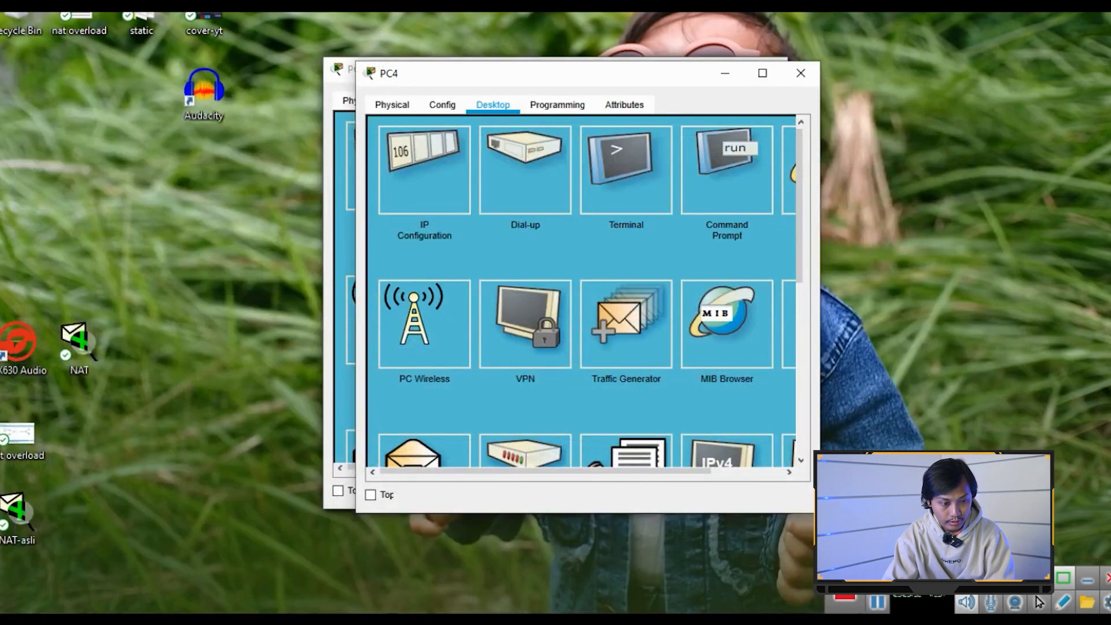
- Spread out the PC4, PC3 and PC2 windows on the desktop so they no longer cover each other
drag(648, 80, 830, 94)
drag(486, 77, 408, 158)
drag(385, 73, 61, 27)
drag(513, 151, 265, 206)
- Open the Web Browser on PC2 and on PC3
click(249, 27)
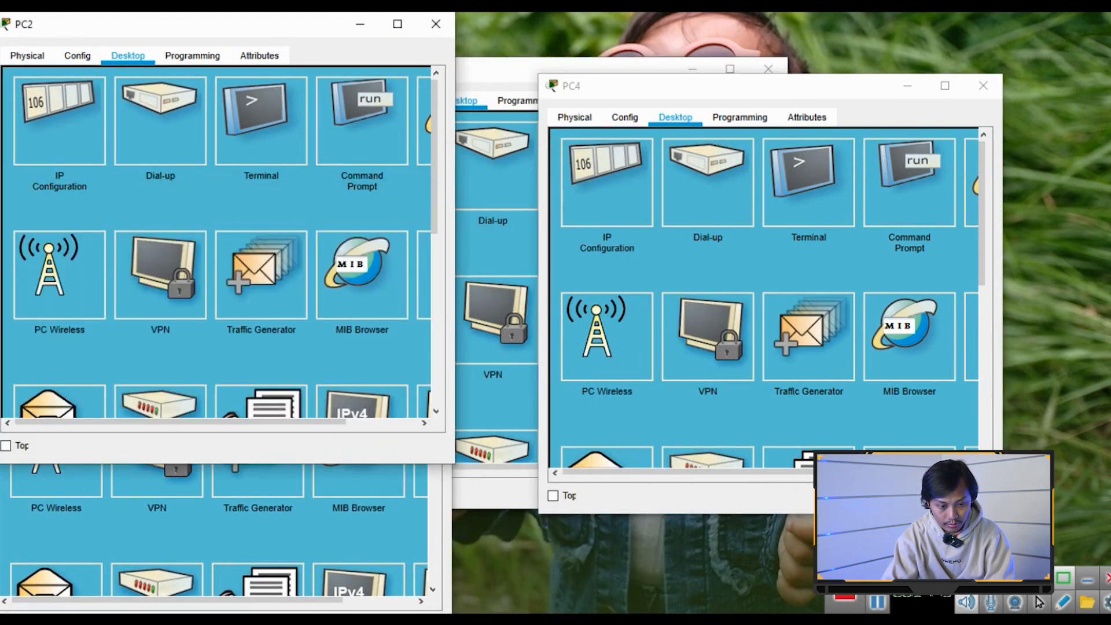
click(425, 123)
click(371, 535)
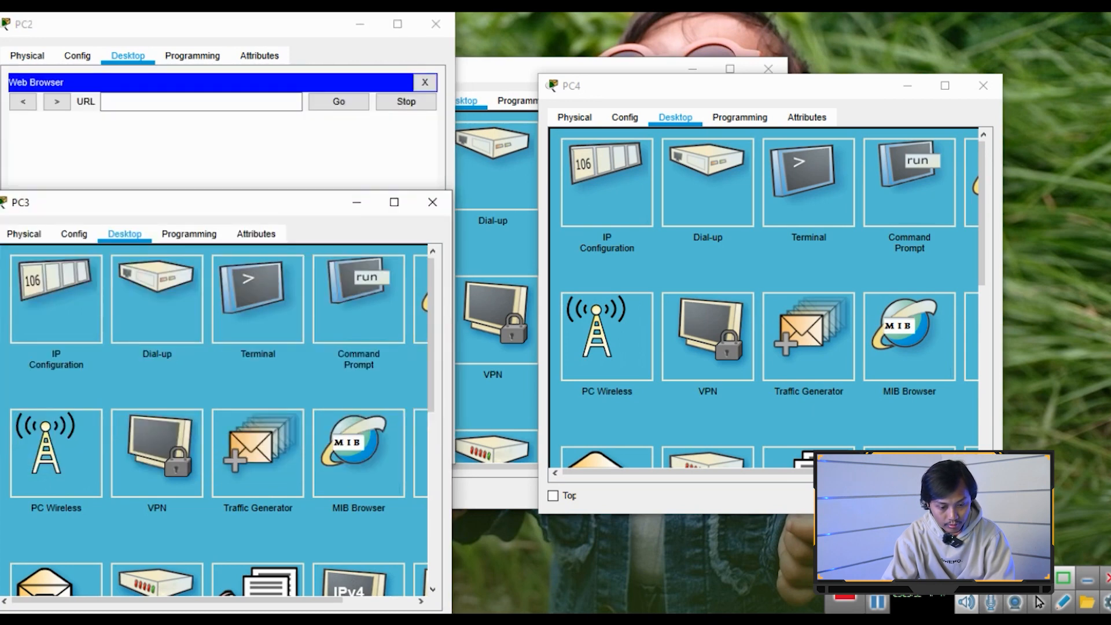
click(422, 301)
- Open the Web Browser on PC1 and on PC4
click(496, 72)
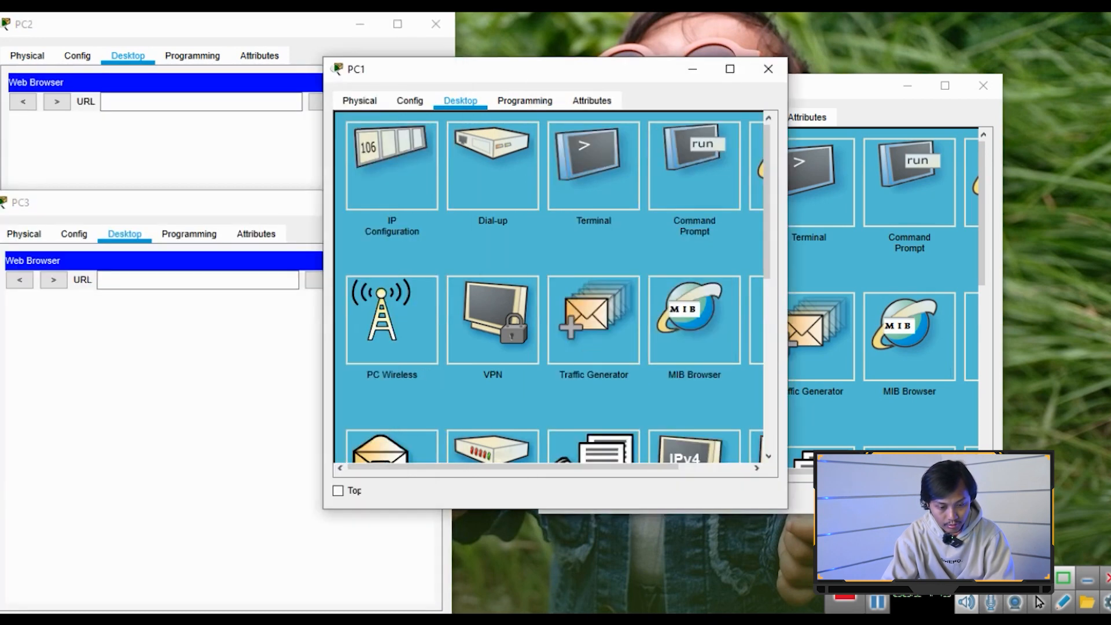
click(757, 167)
click(843, 87)
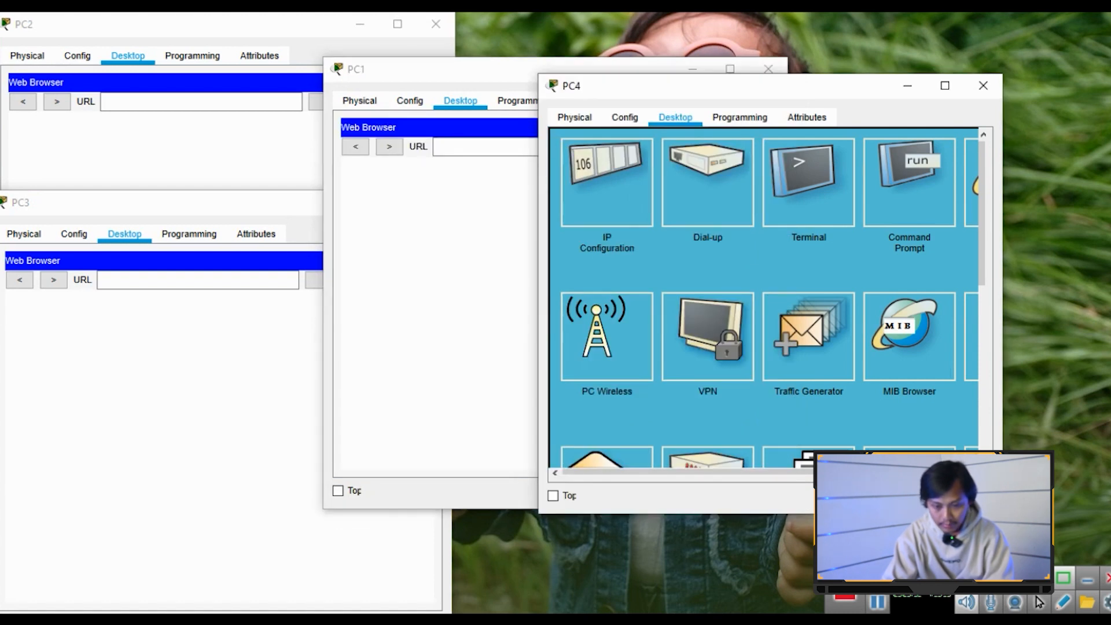
click(973, 184)
- Move the PC4 and PC1 windows apart, open the Web Browser on PC0 and reposition its window
drag(721, 88, 813, 186)
click(556, 70)
drag(582, 74, 712, 35)
click(540, 493)
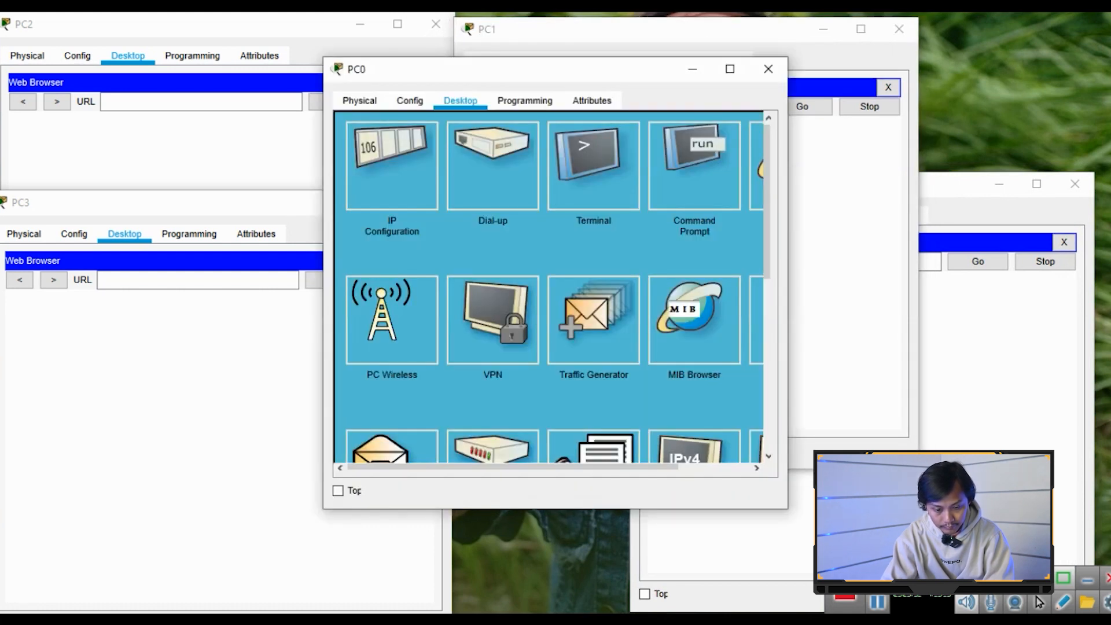
click(757, 168)
drag(642, 76, 592, 215)
- Load the web server page at 192.168.20.5 in PC2's Web Browser
click(201, 101)
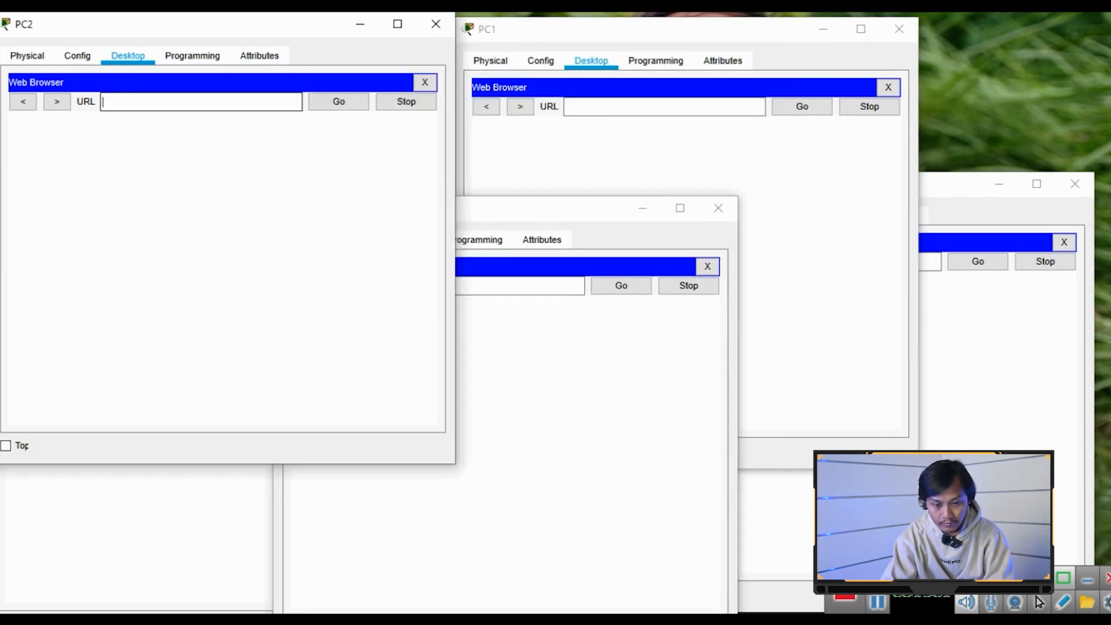
text(192.168)
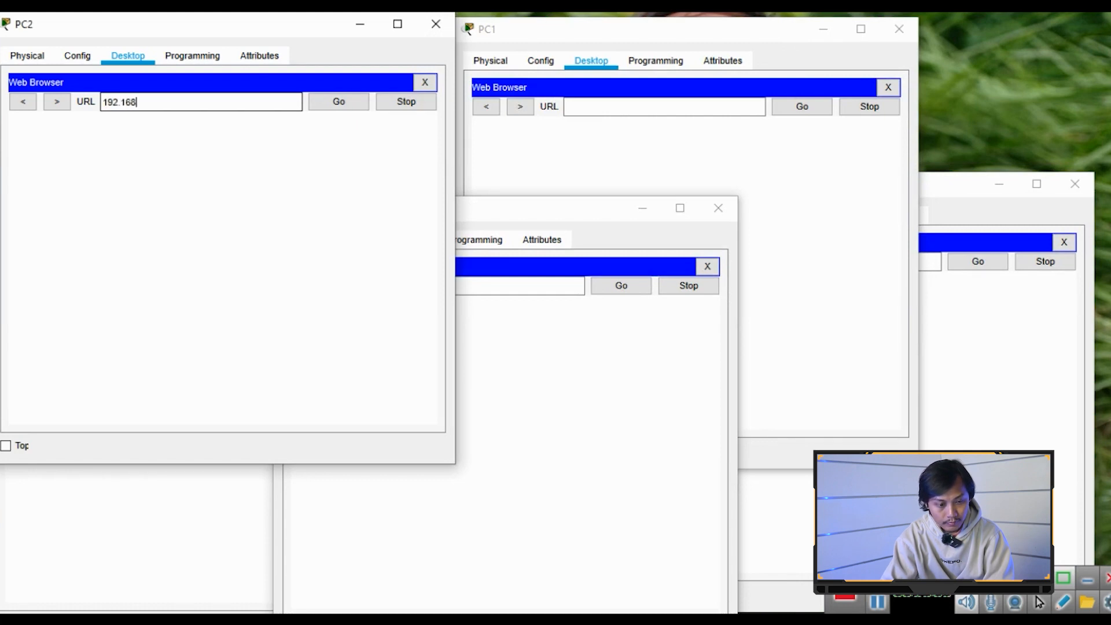
text(.20.5)
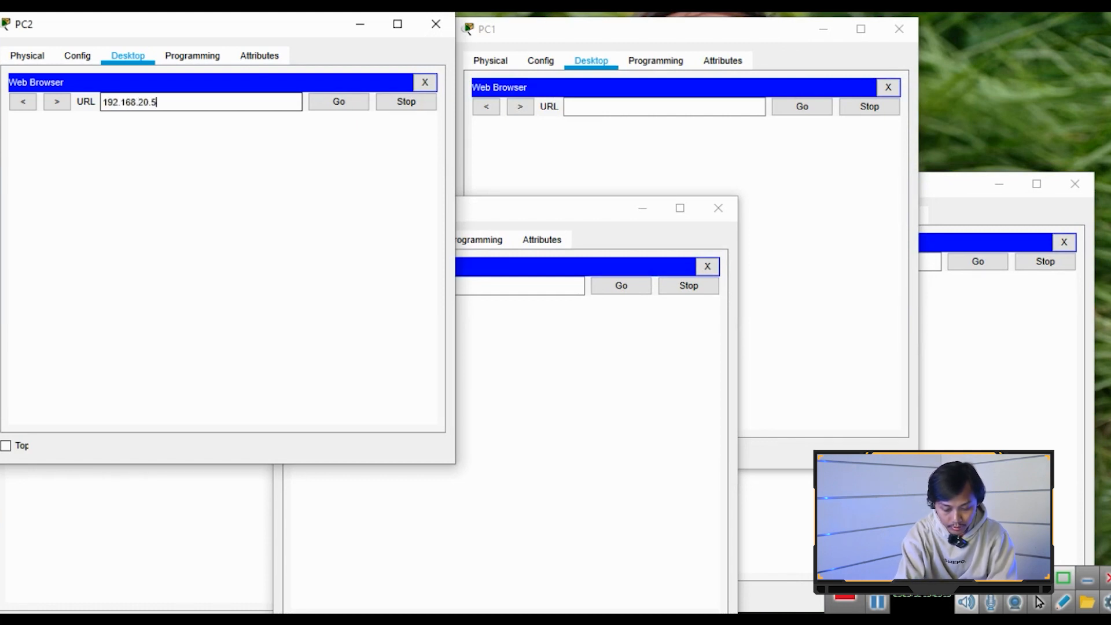
key(Return)
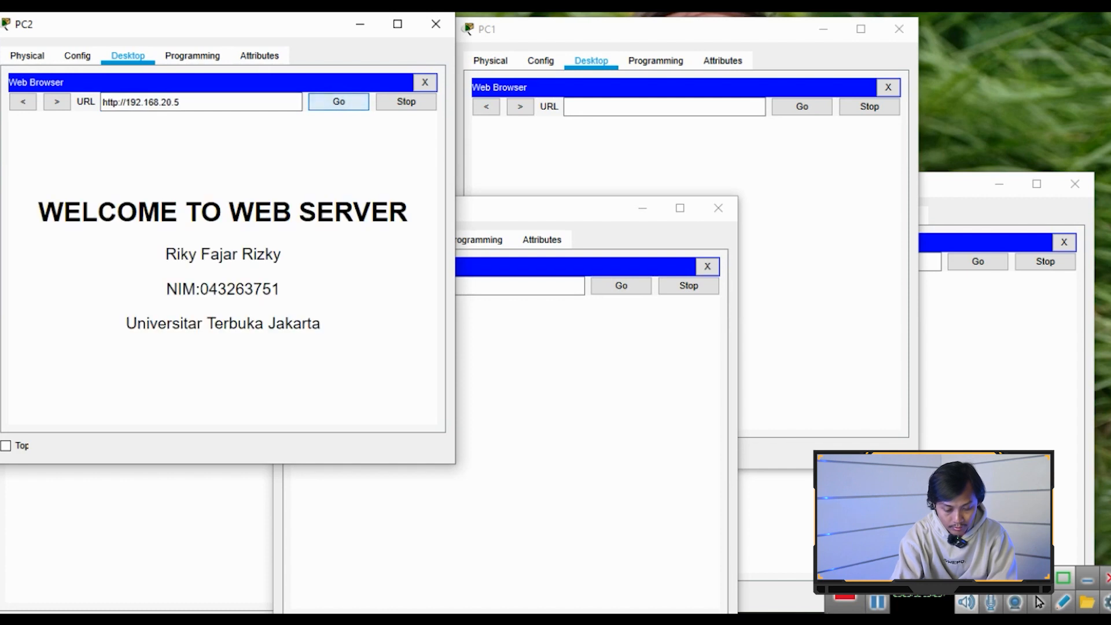
- Load 192.168.20.5 in the Web Browsers of PC1 and PC3
key(alt+Tab)
text(192.168.20.5)
key(Return)
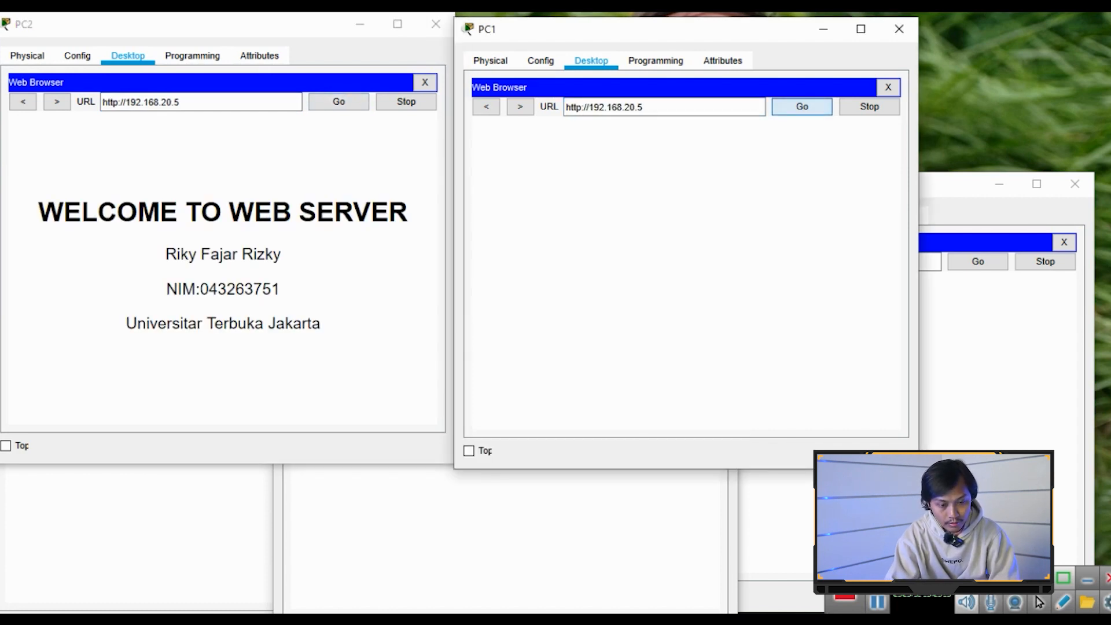
key(alt+Tab)
text(192.168.20.5)
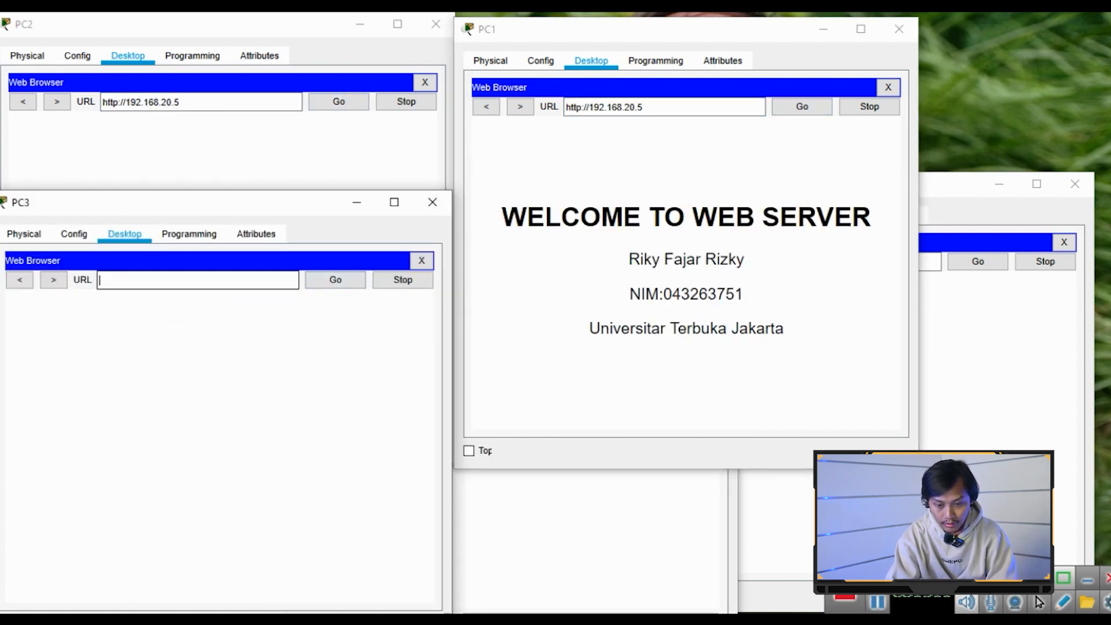
key(Return)
- Load 192.168.20.5 in the Web Browsers of PC0 and PC4
key(alt+Tab)
text(192.168.20.5)
key(Return)
key(alt+Tab)
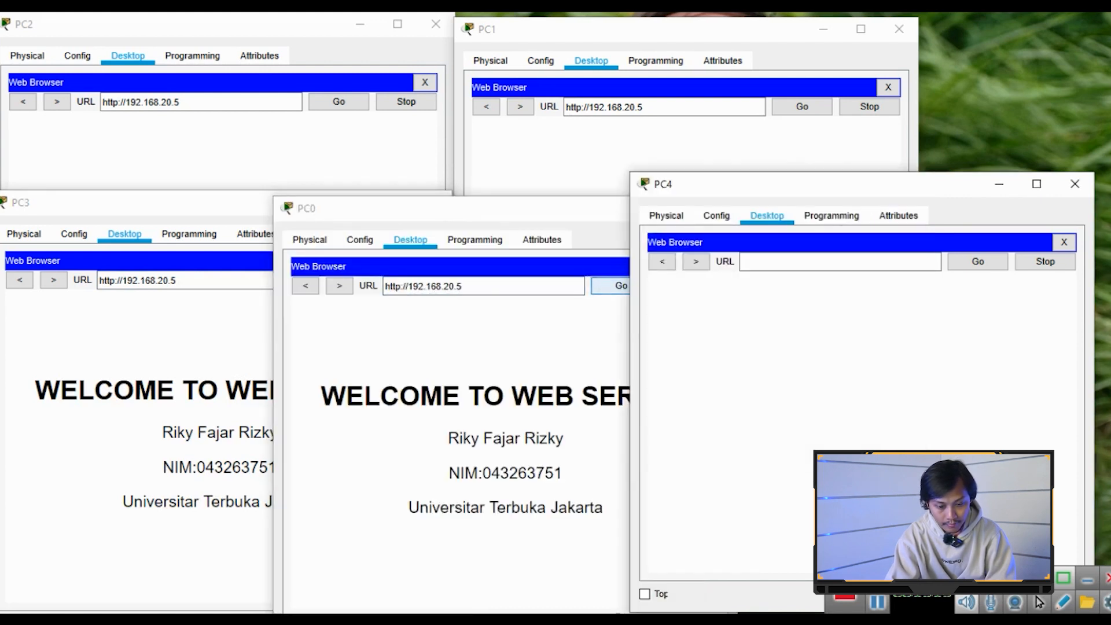
text(192.168.20.5)
key(Return)
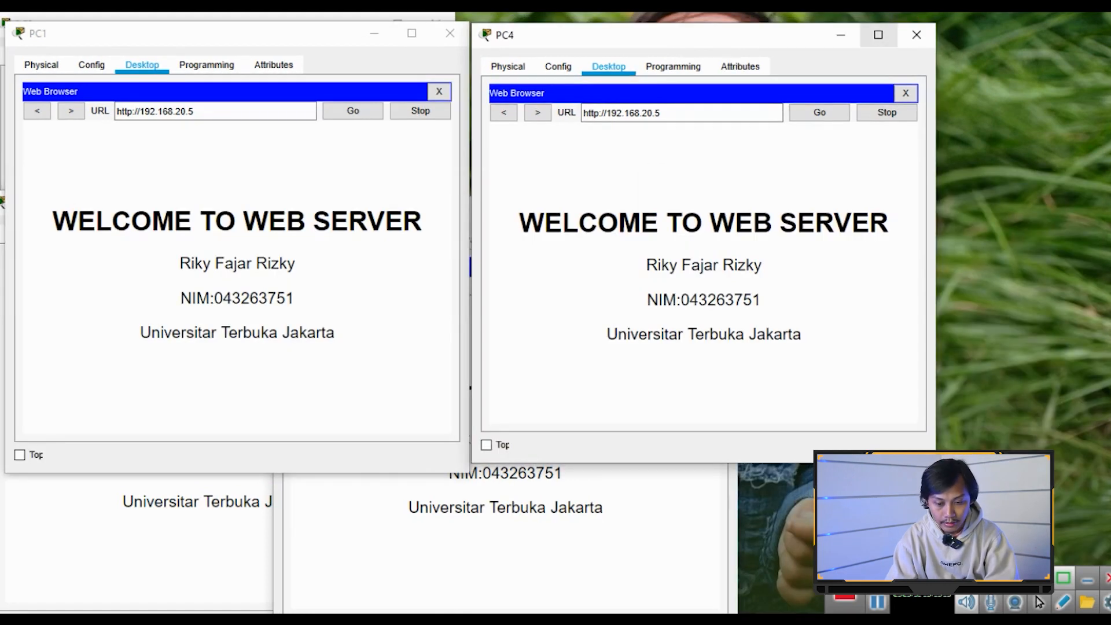
- Close the PC windows used for the web server test
click(918, 33)
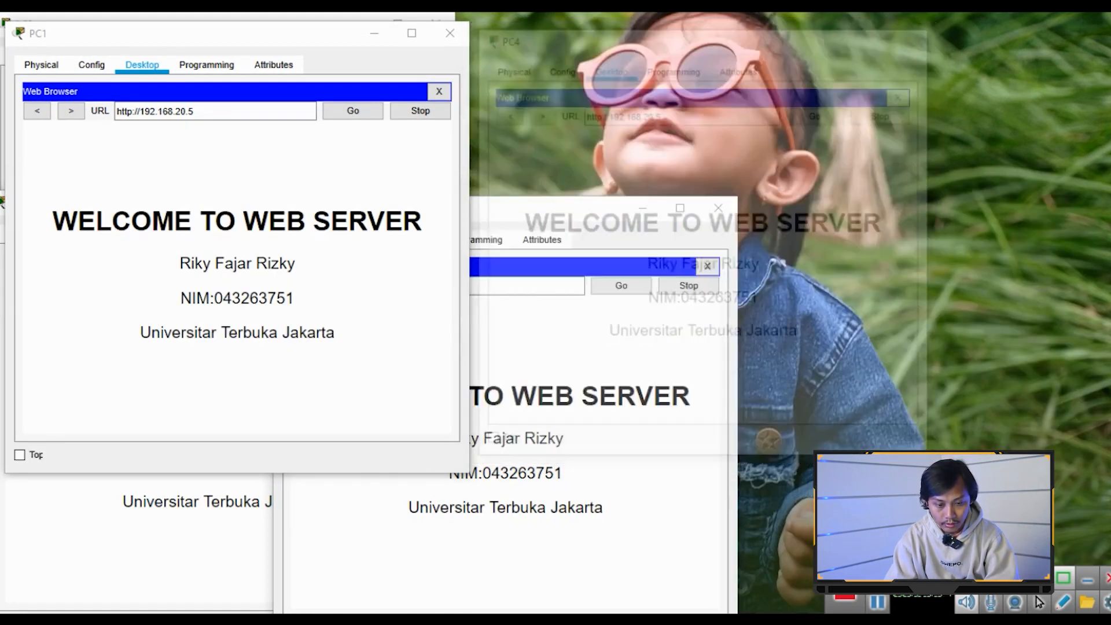
click(450, 33)
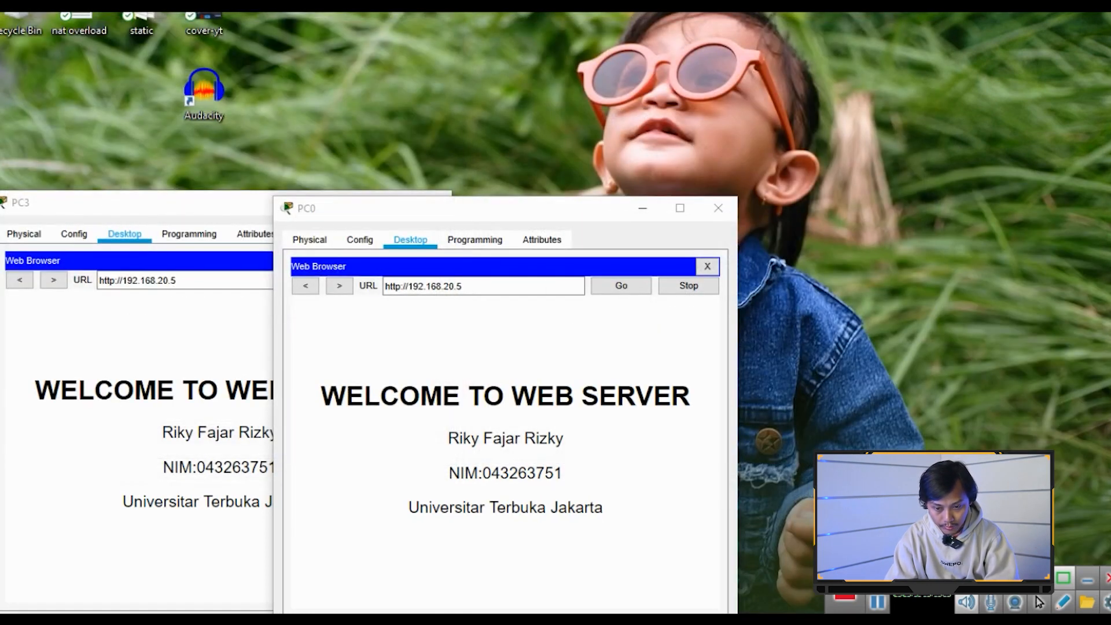
click(718, 208)
click(435, 201)
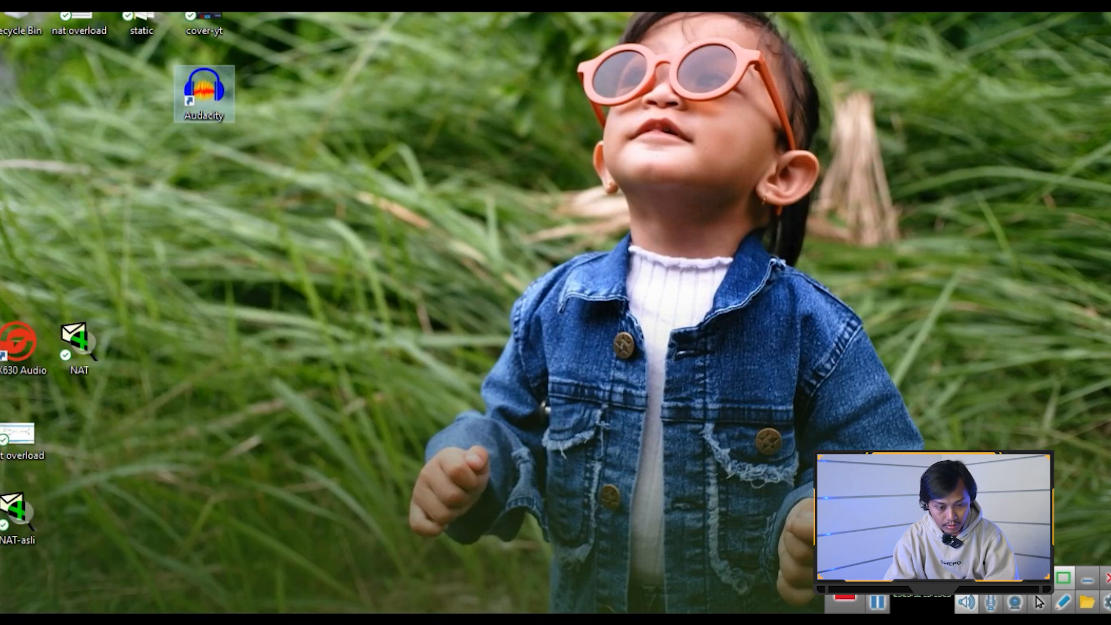
- Return to Cisco Packet Tracer and list the WEB SERVER's active connections by running netstat in its Command Prompt
key(alt+Tab)
key(Escape)
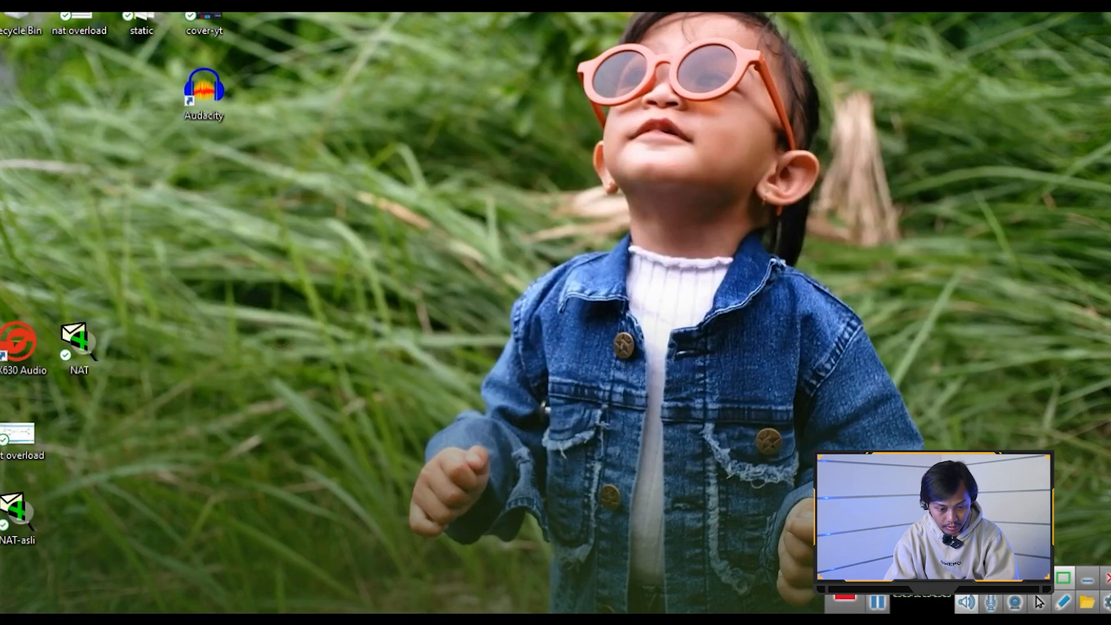
key(alt+Tab)
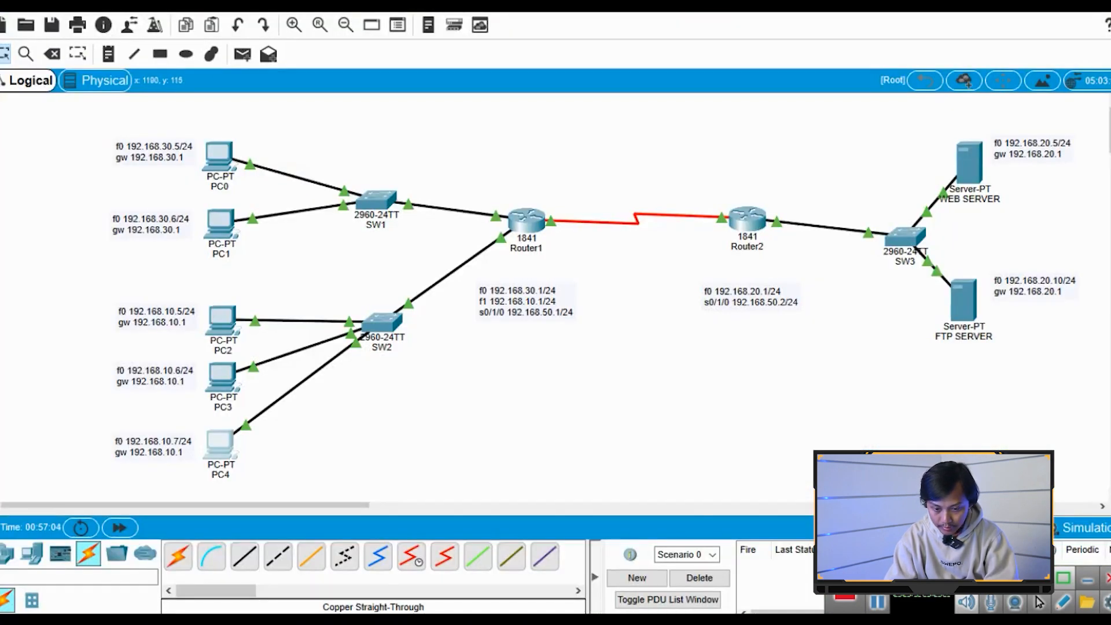
click(969, 163)
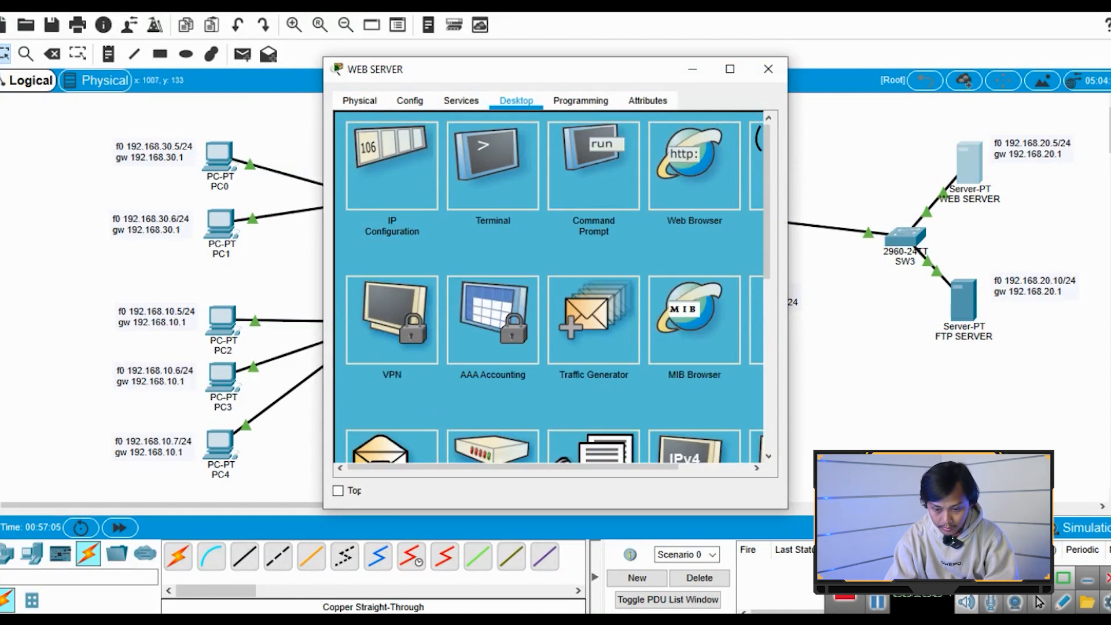
click(593, 165)
key(Up)
key(Return)
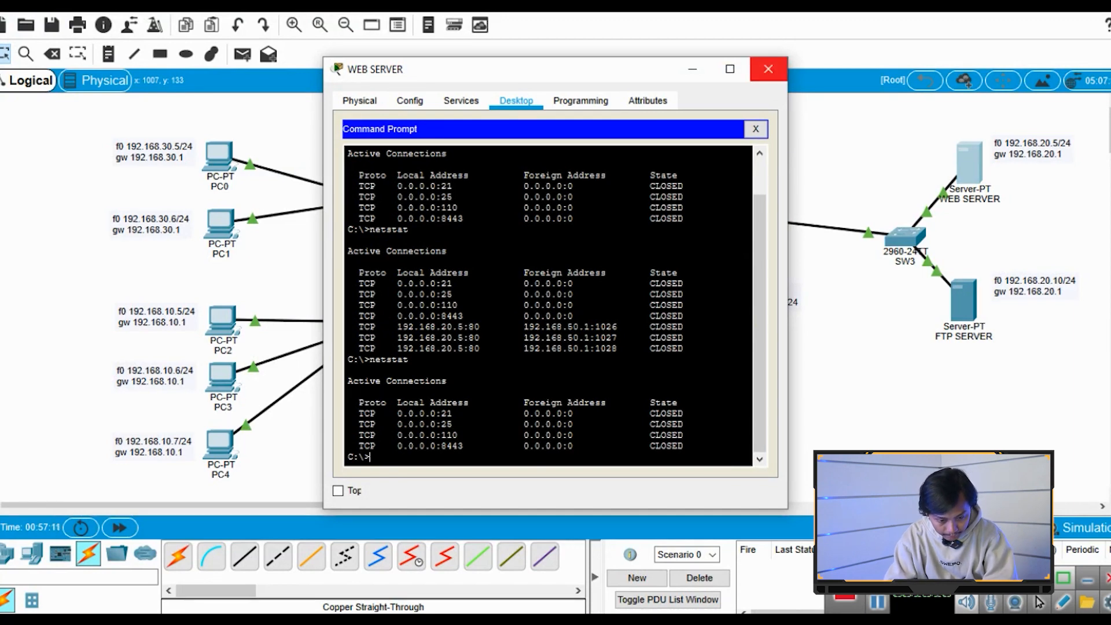
click(768, 68)
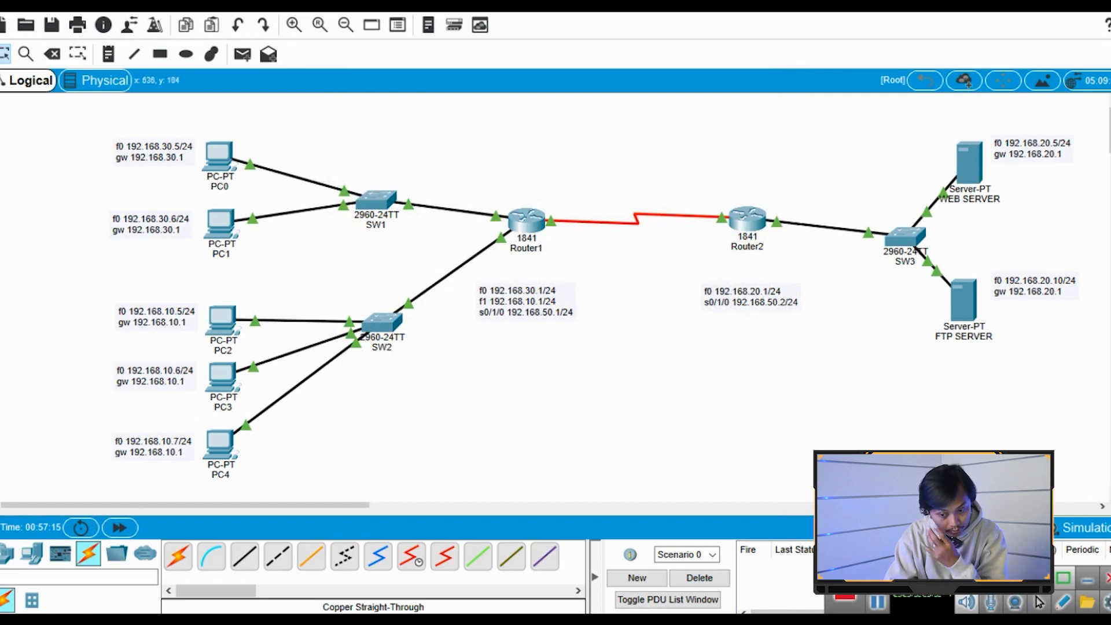
- In the FTP SERVER's FTP service settings, enter the username and account password for a new FTP user
click(963, 301)
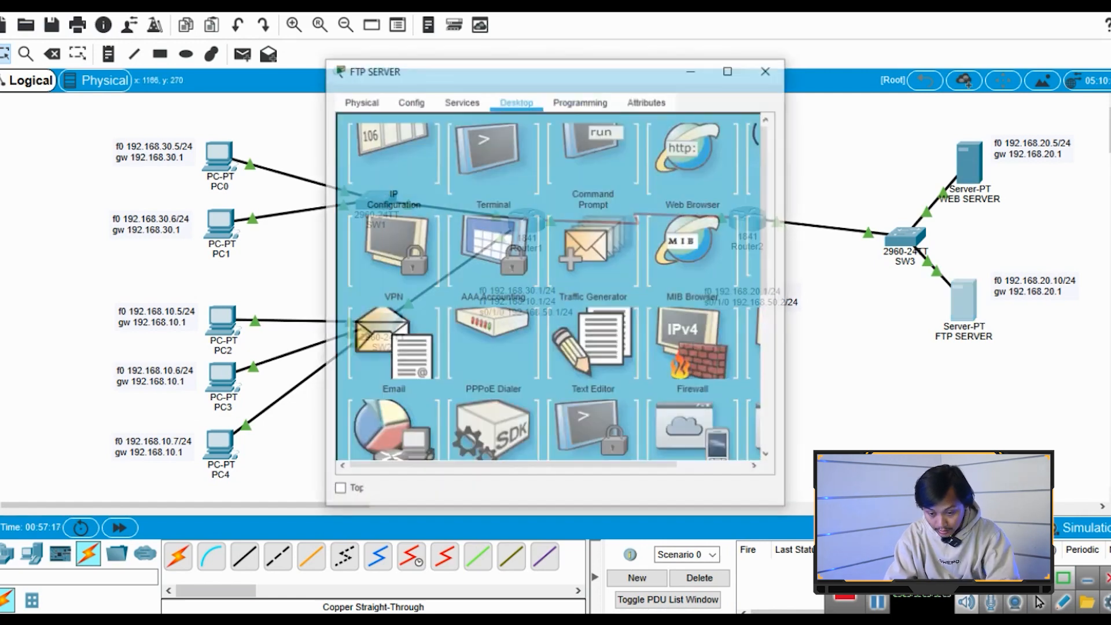
scroll(550, 287, down, 5)
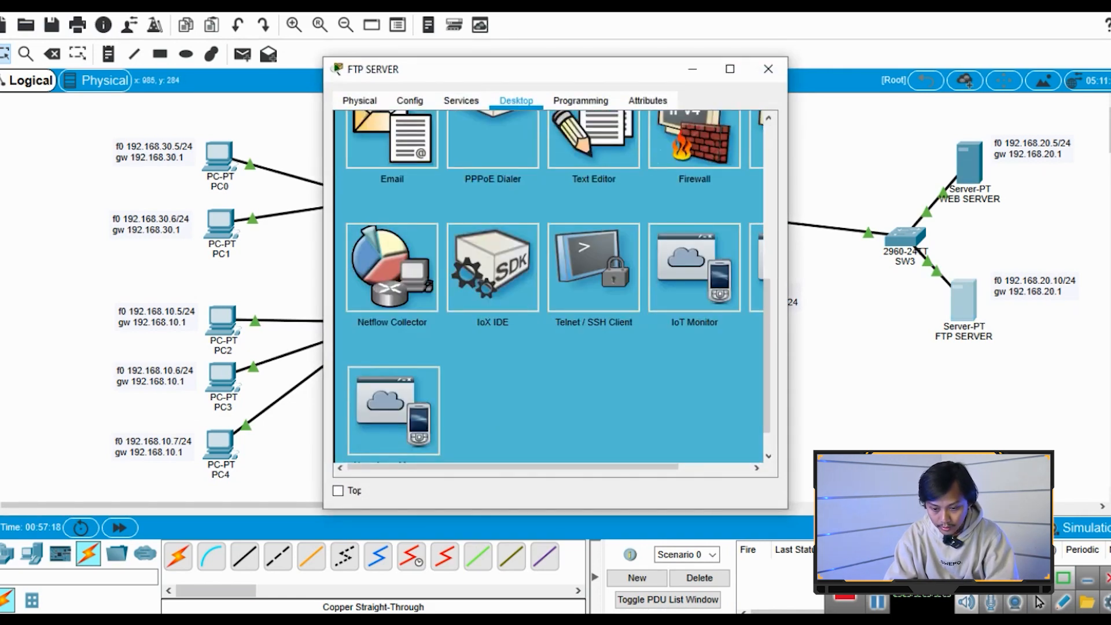
click(461, 101)
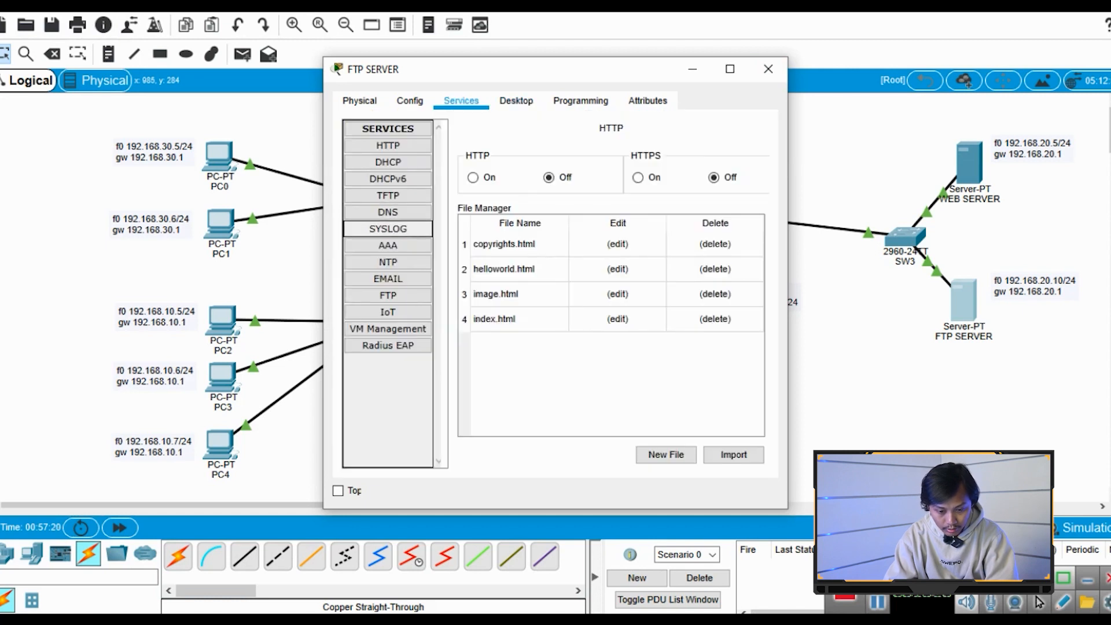
click(388, 295)
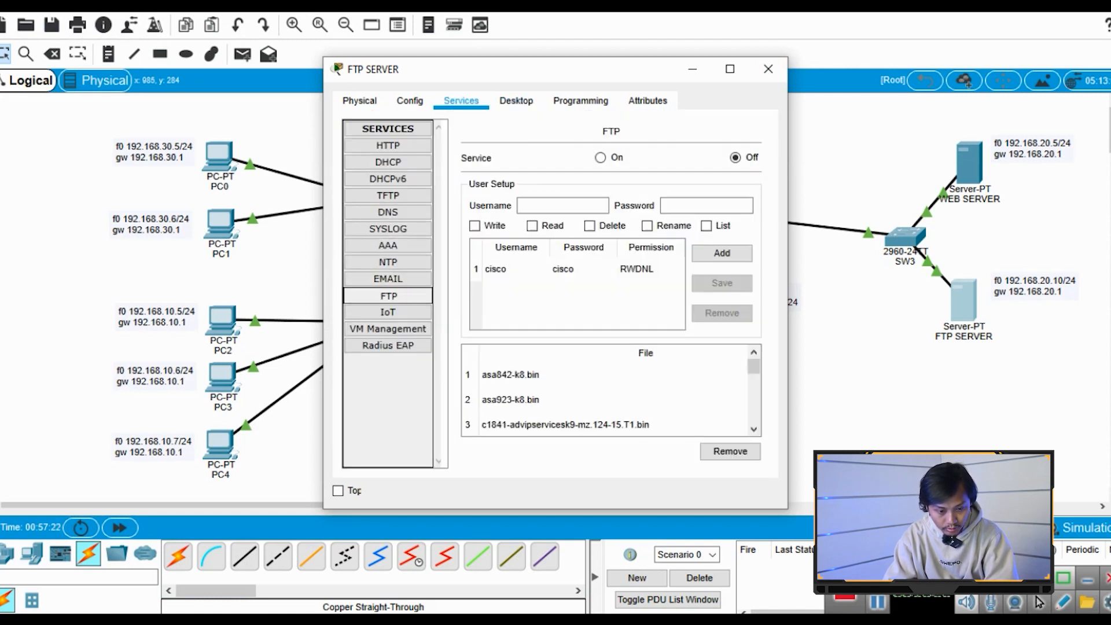
click(551, 205)
text(rikky)
key(BackSpace)
key(BackSpace)
text(y)
key(Tab)
text(12345)
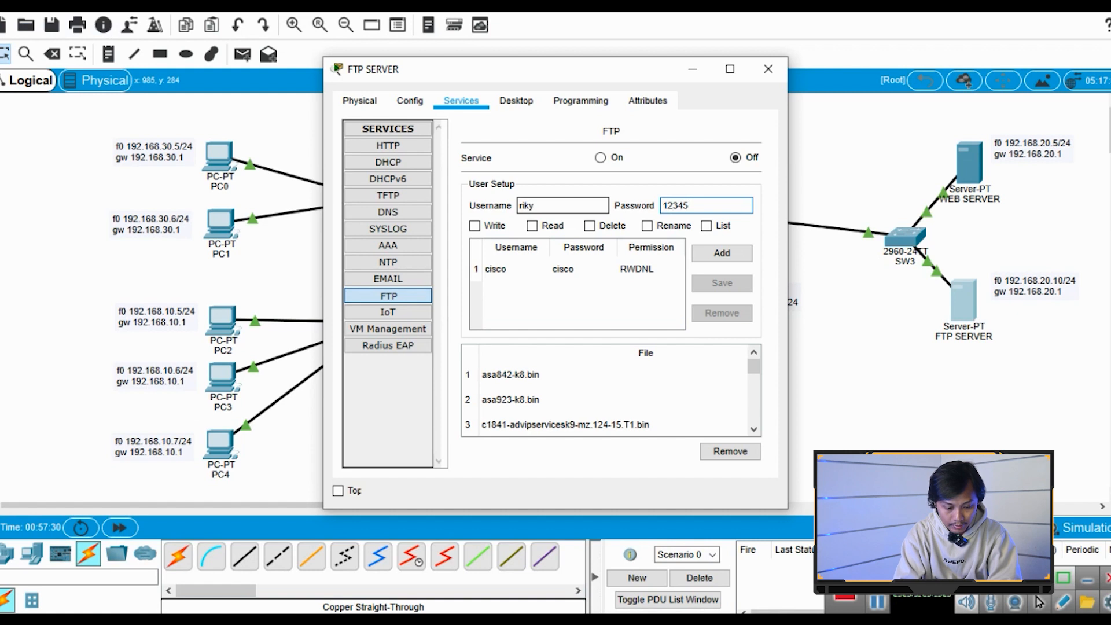
- Add the new FTP user with Write, Read, Delete and Rename permissions, and turn the FTP service on
key(Tab)
key(space)
key(Tab)
key(space)
key(Tab)
key(space)
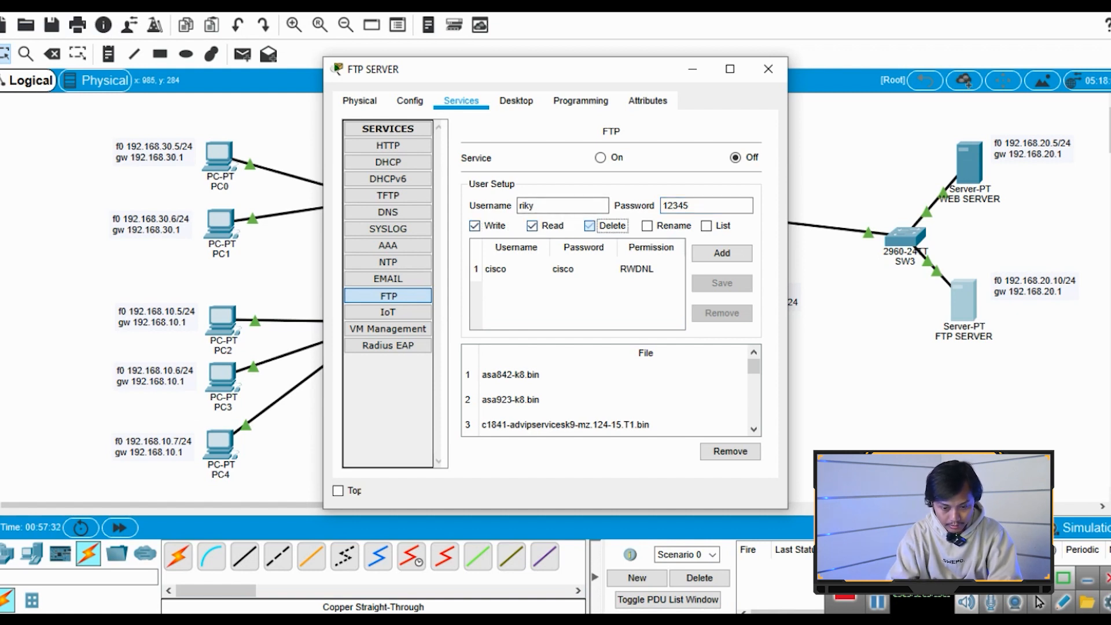
key(Tab)
key(Tab)
key(Tab)
key(space)
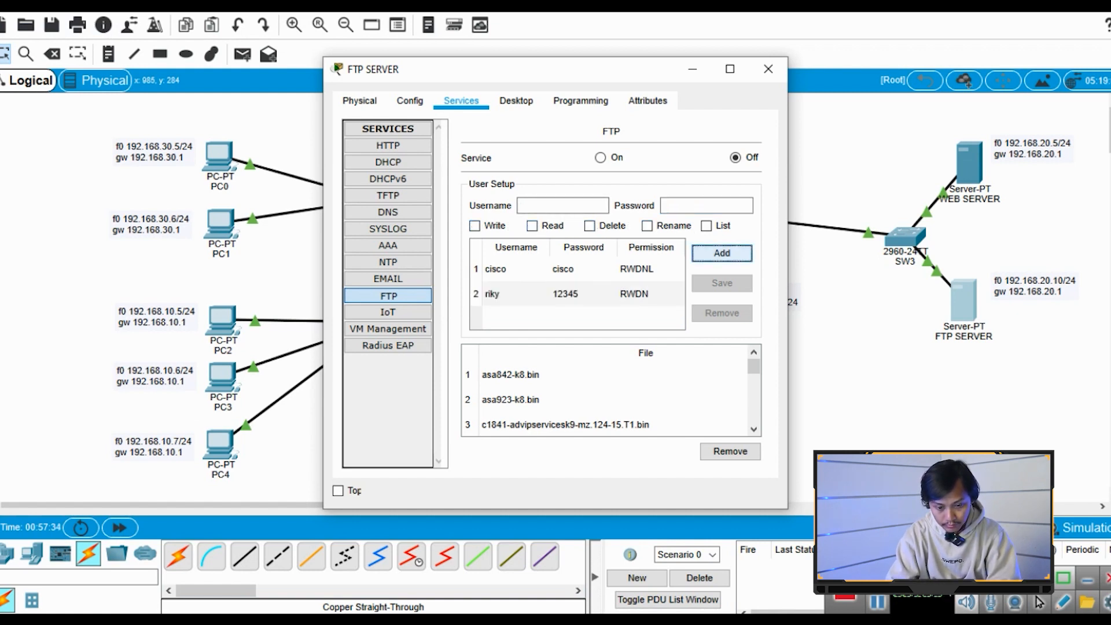
click(601, 157)
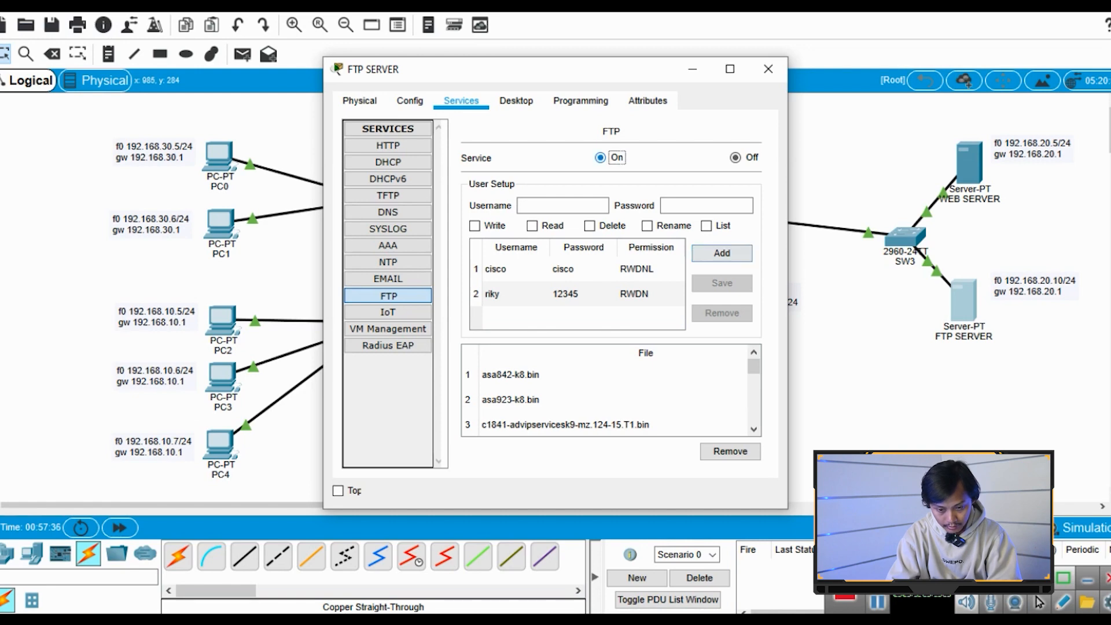
click(768, 69)
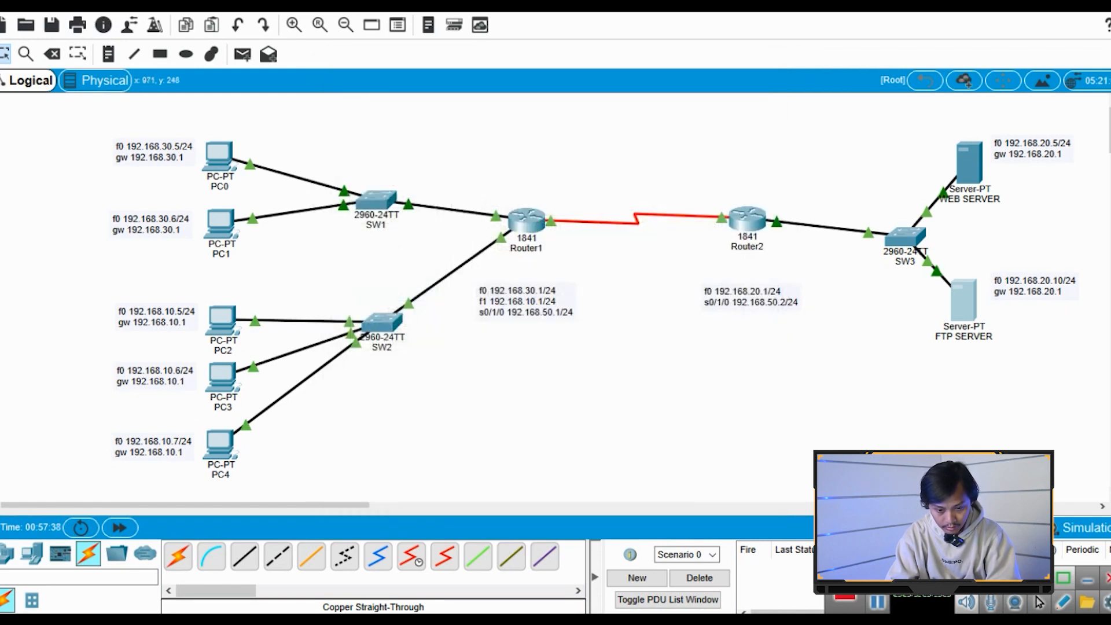
- Try to open an FTP connection to 192.168.20.5 from PC0's Command Prompt
click(219, 155)
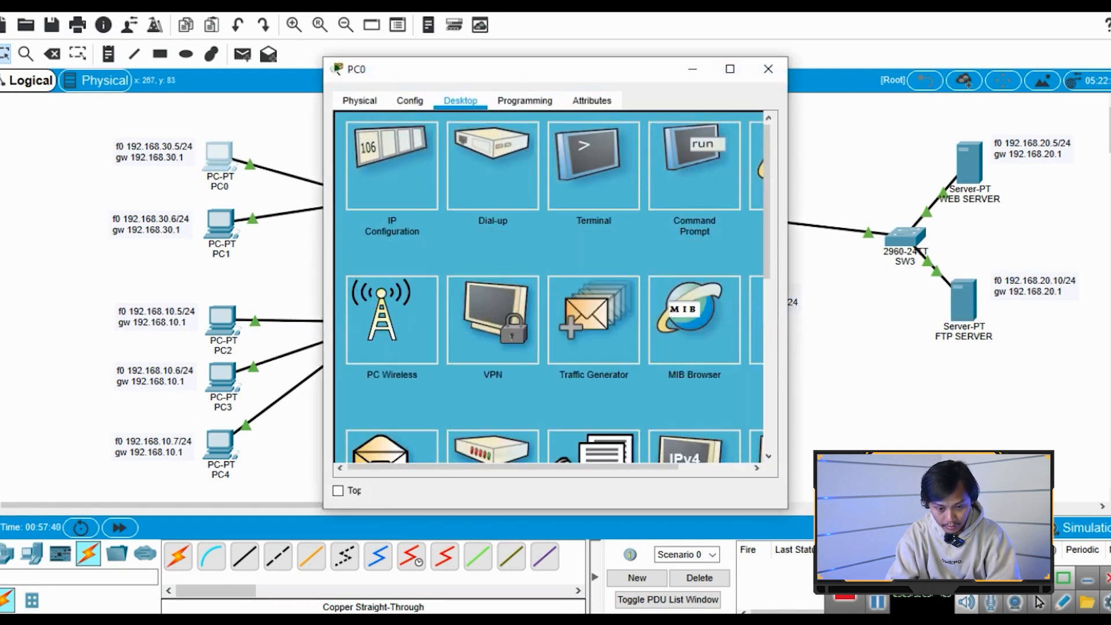
click(694, 165)
text(ft)
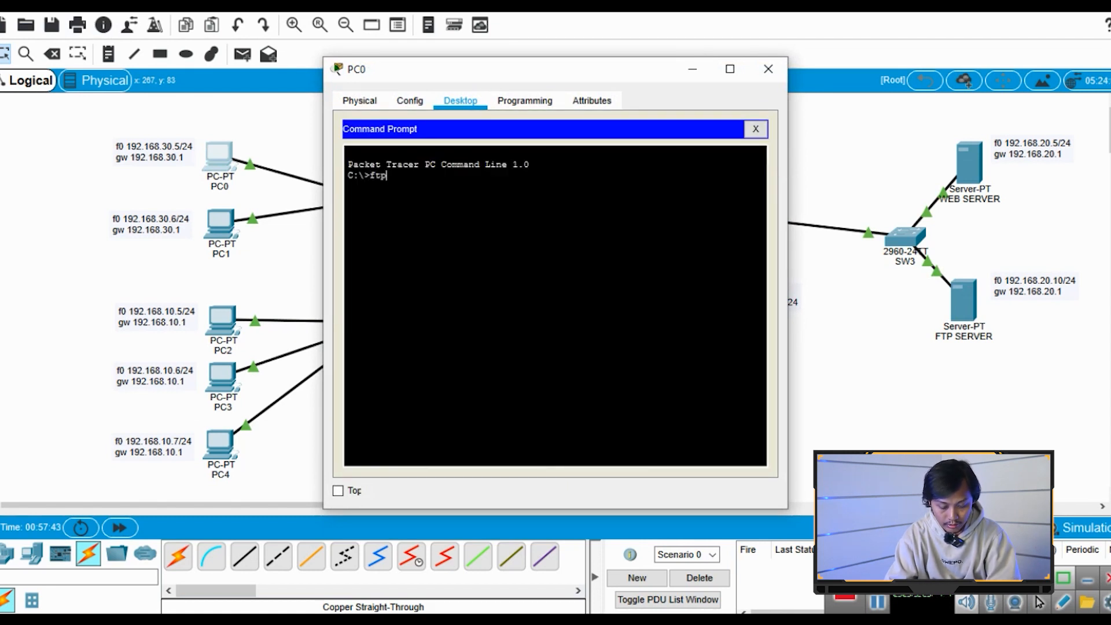
text(p)
right_click(497, 195)
click(536, 223)
key(Return)
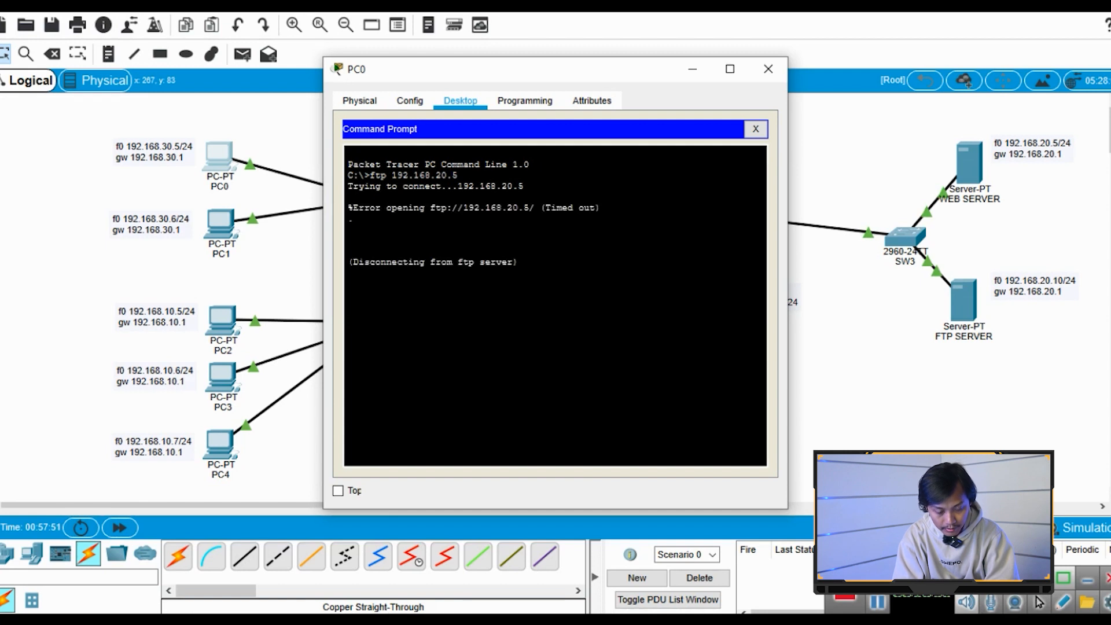
- Retry the FTP connection to 192.168.20.5 from PC0
key(Up)
key(Return)
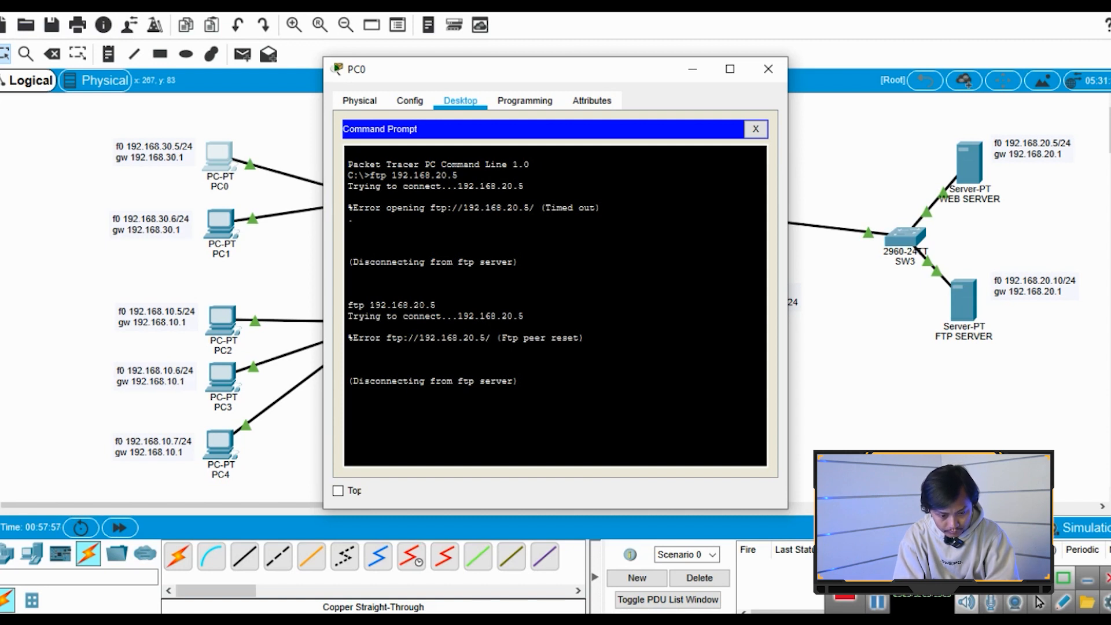
key(Return)
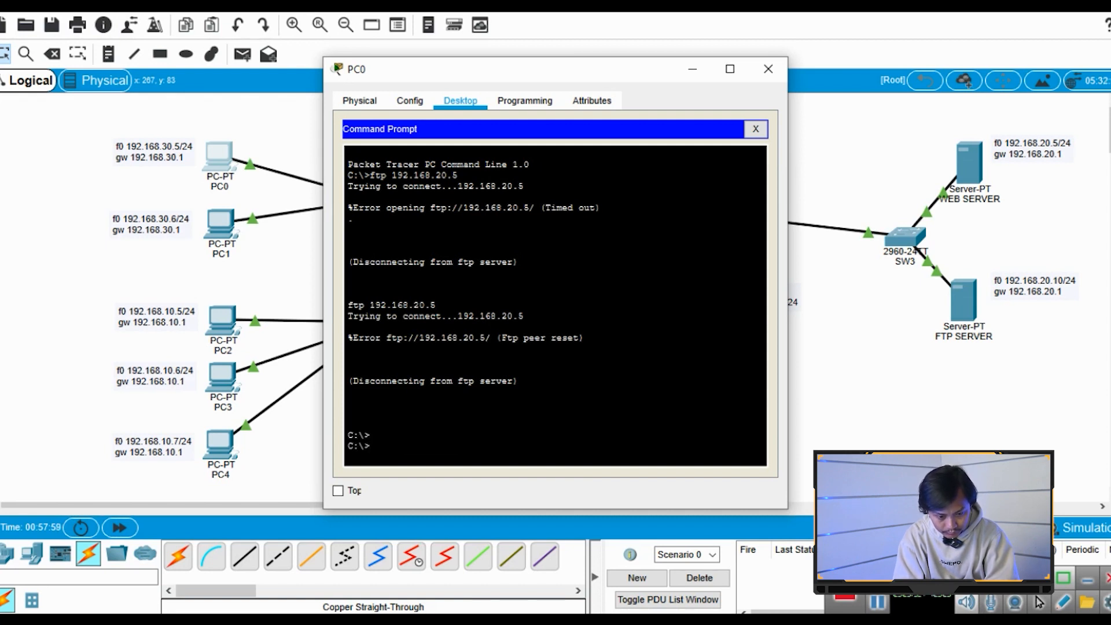
key(Up)
key(Return)
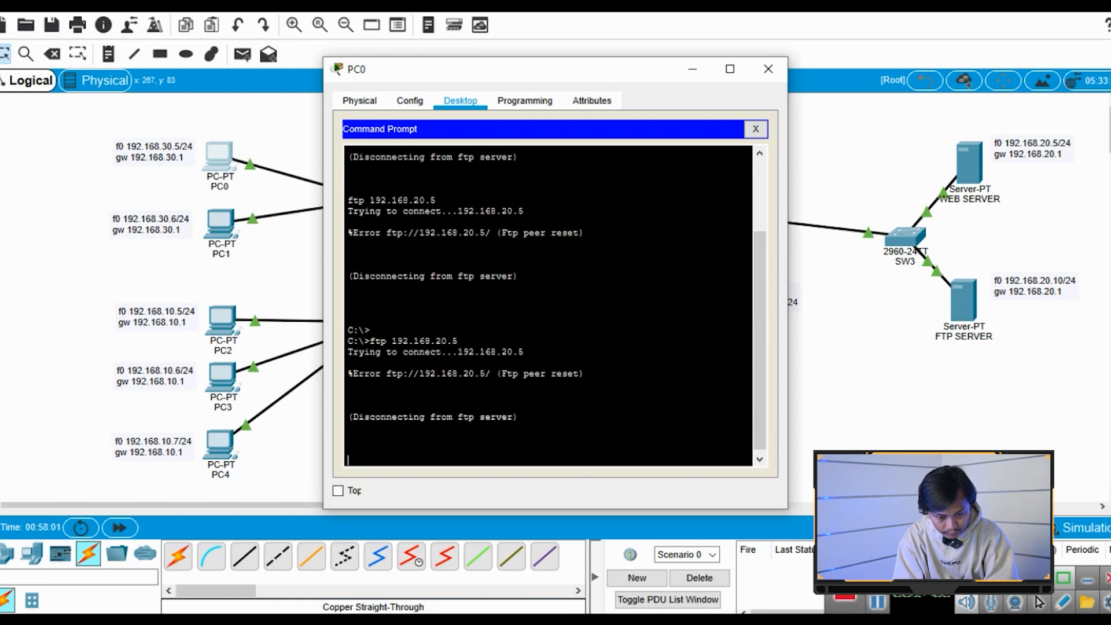
- Connect from PC0 to the FTP server by running ftp 192.168.20.10
key(Up)
key(BackSpace)
text(192.168.20.10)
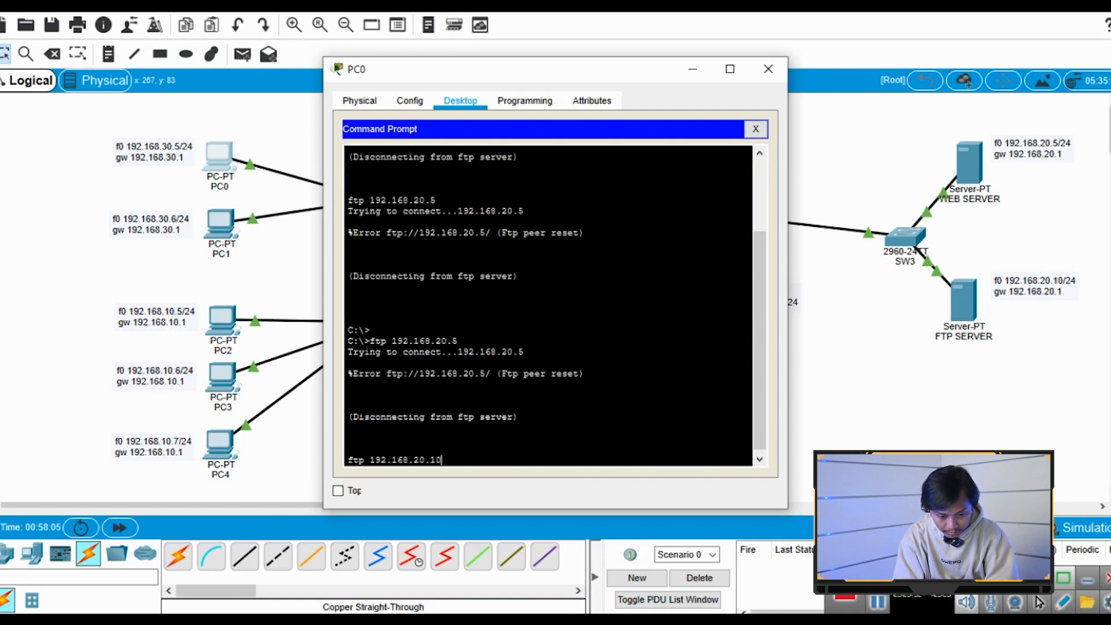
key(Return)
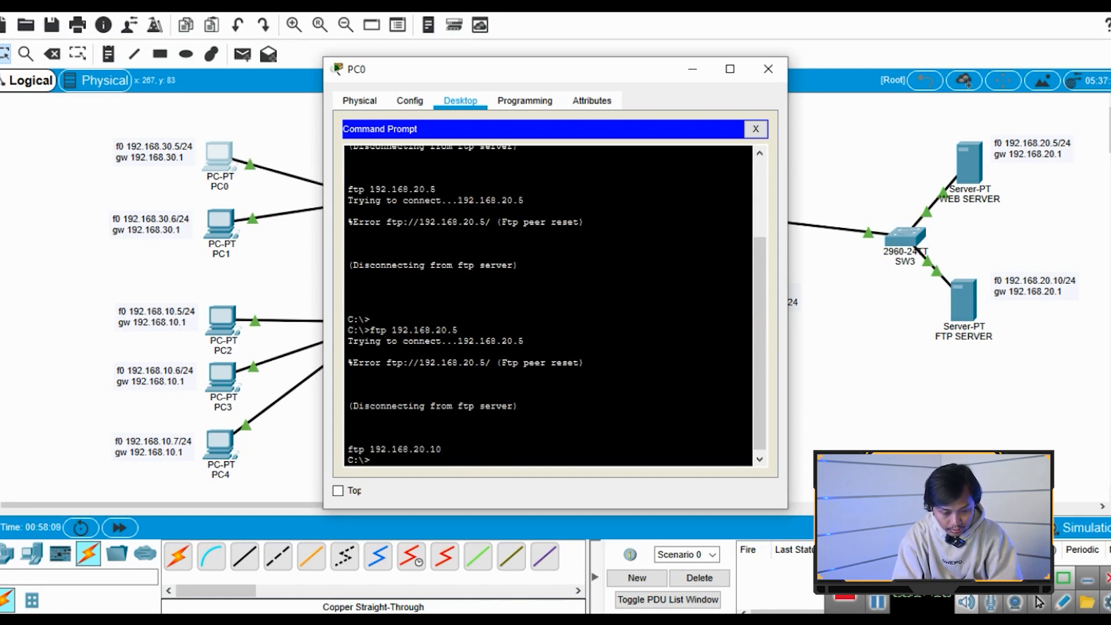
key(Up)
key(Up)
key(BackSpace)
text(10)
key(Return)
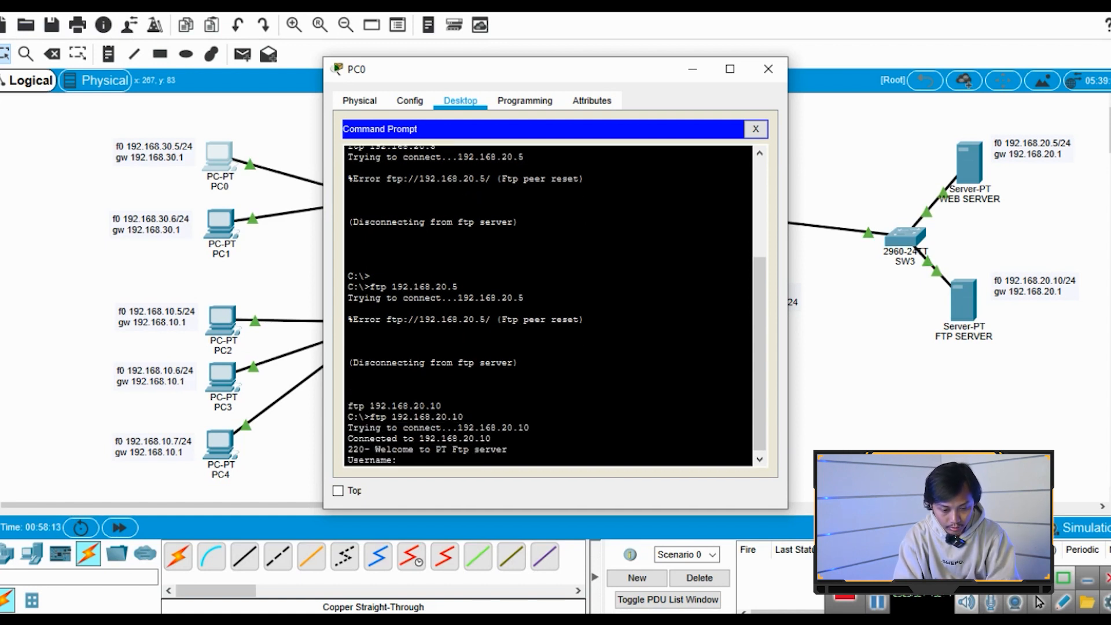
- Log in to the FTP server from PC0 with the new user's username and account password
text(riky)
key(Return)
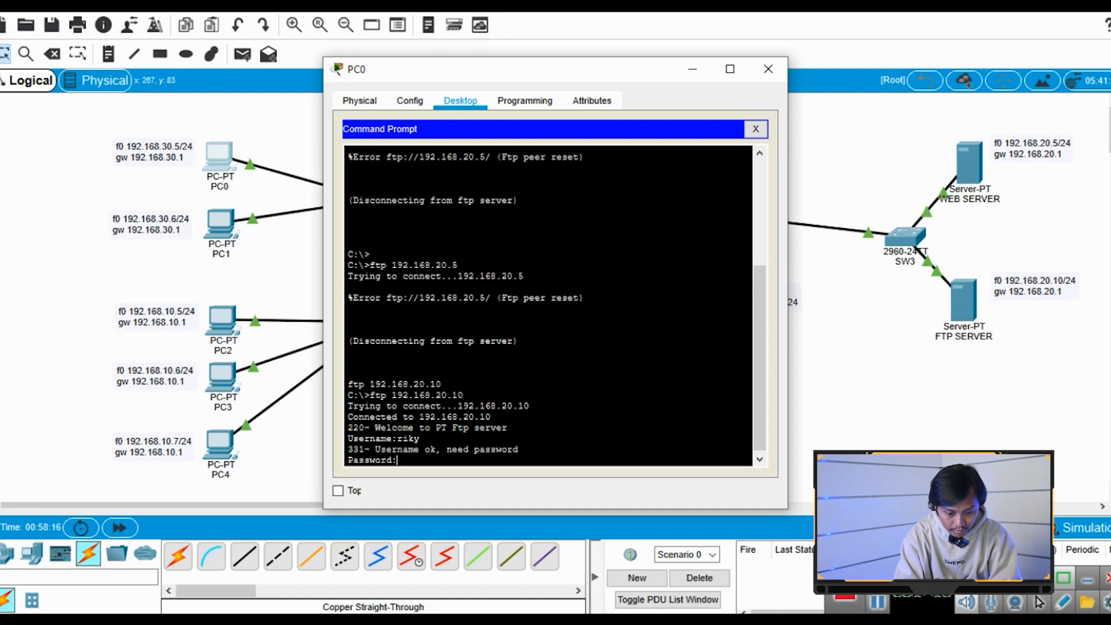
key(Return)
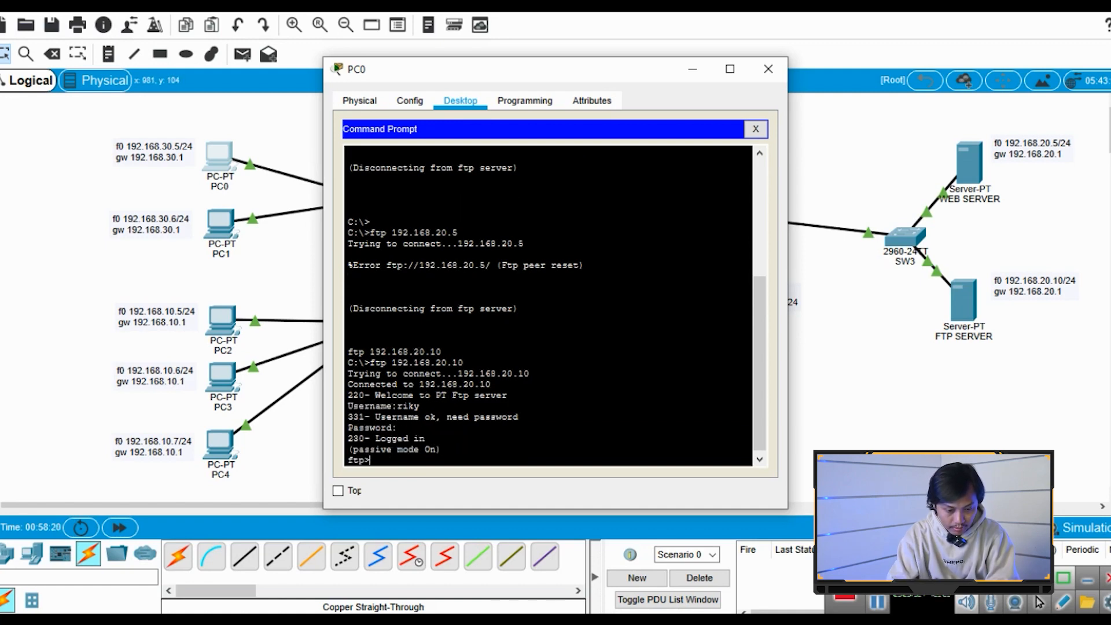
- List the FTP SERVER's active connections by running netstat in its Command Prompt
drag(521, 69, 411, 60)
click(658, 61)
click(963, 301)
click(516, 100)
click(594, 168)
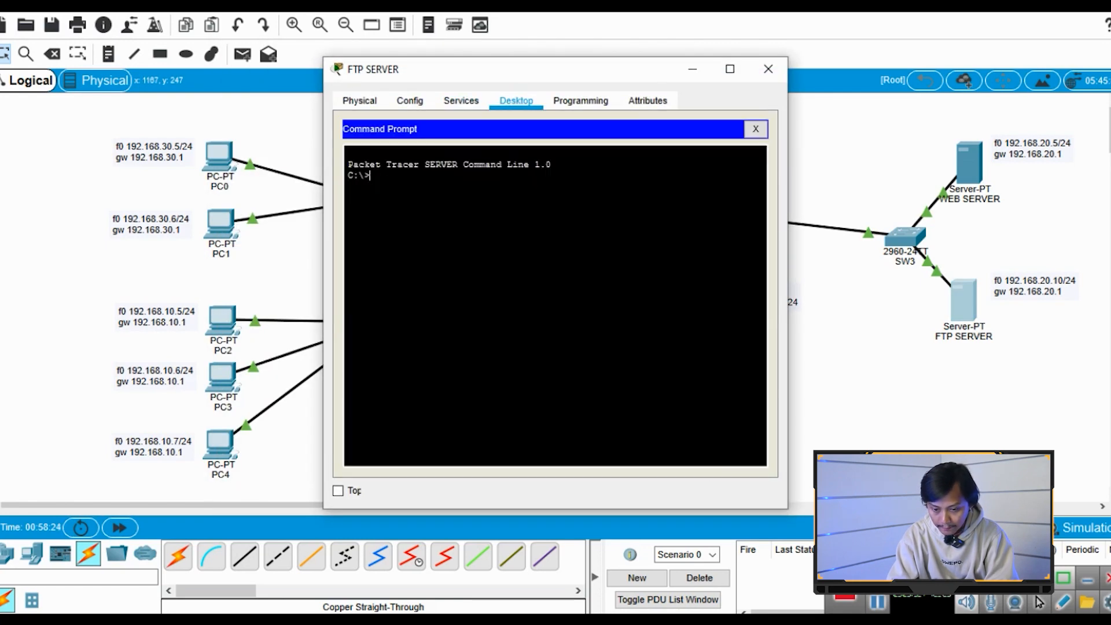
text(netstat)
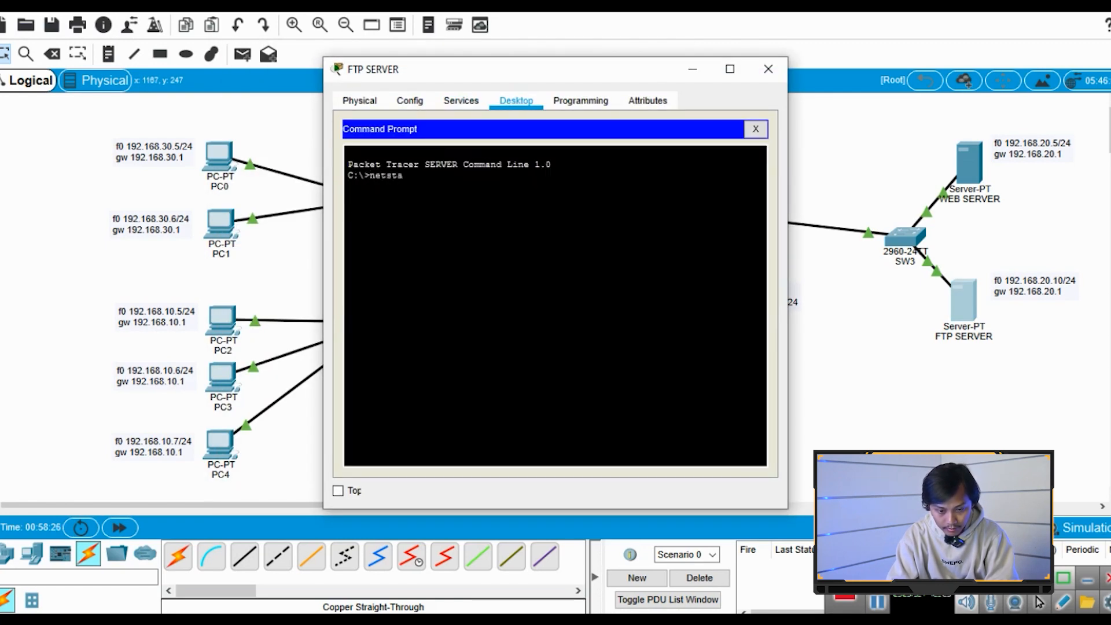
key(Return)
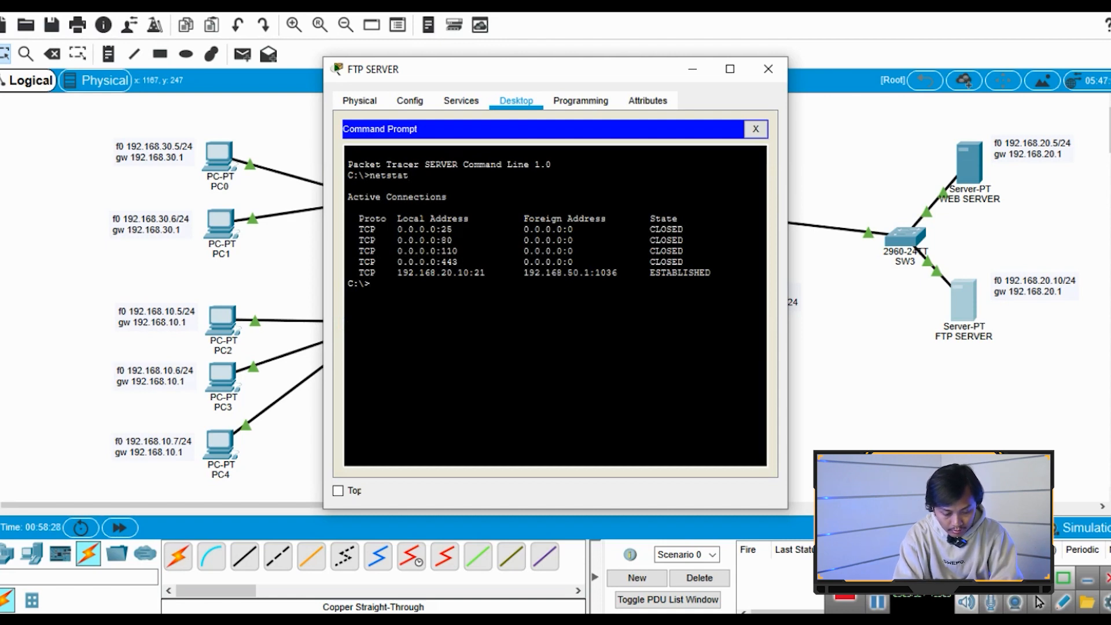
drag(586, 73, 773, 65)
- Connect PC1 to the FTP server with ftp 192.168.20.10 and log in with the FTP username and account password
click(220, 221)
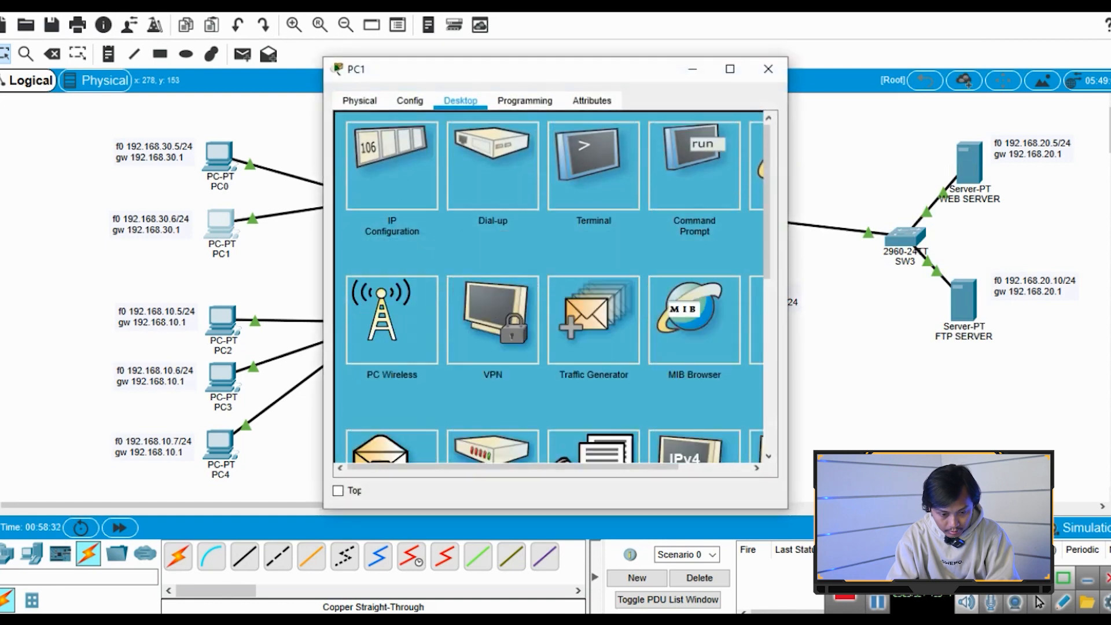
click(694, 168)
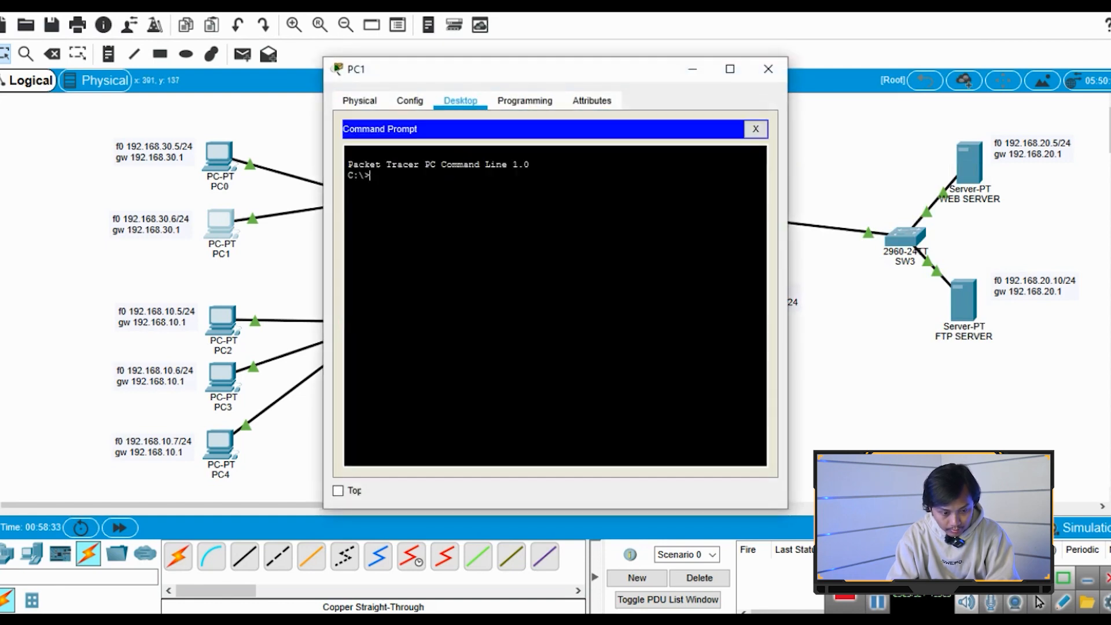
text(ftp)
right_click(466, 201)
click(504, 232)
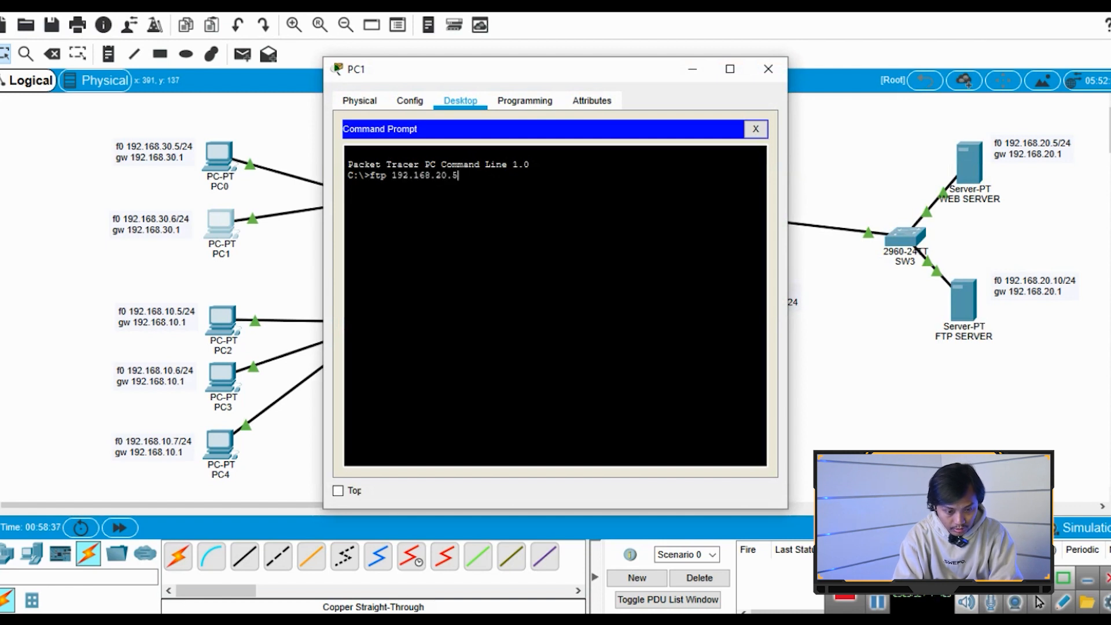
key(BackSpace)
text(10)
key(Return)
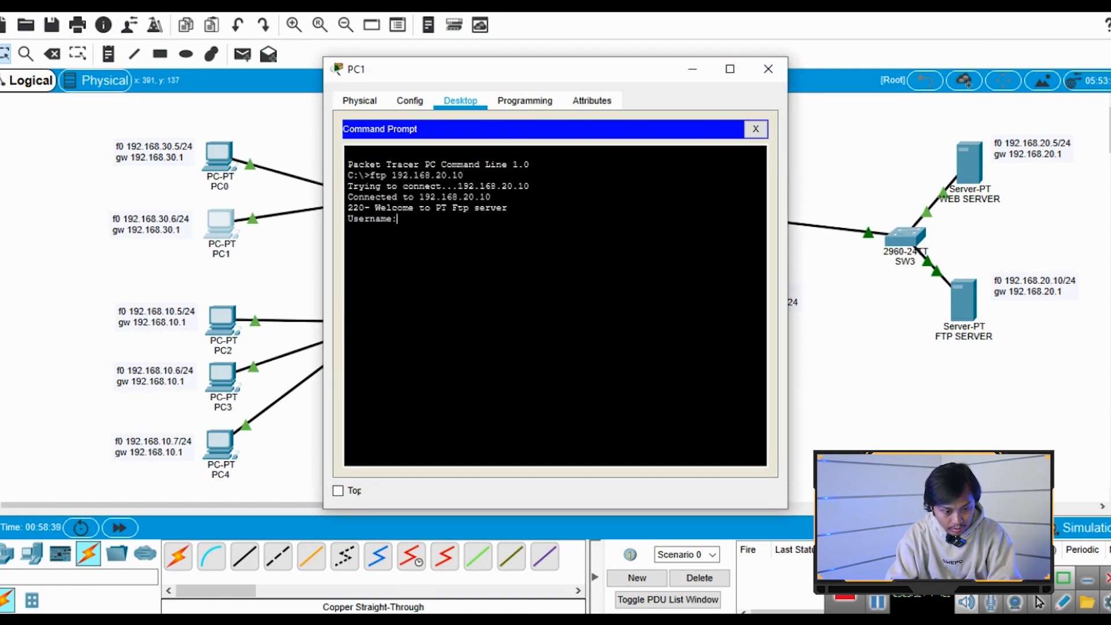
text(riky)
key(Return)
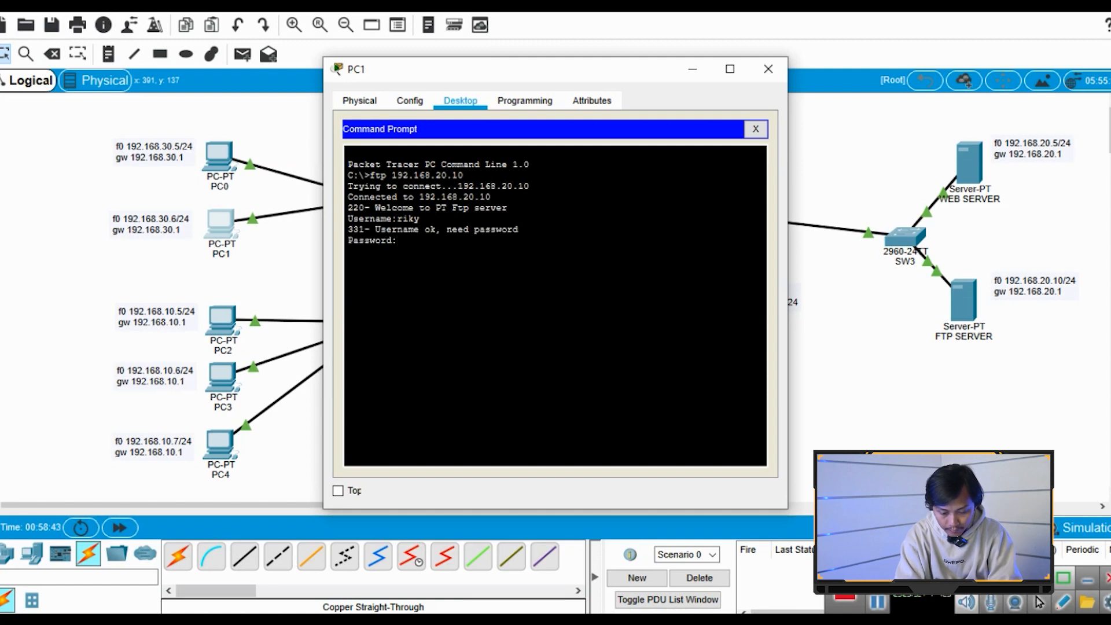
key(Return)
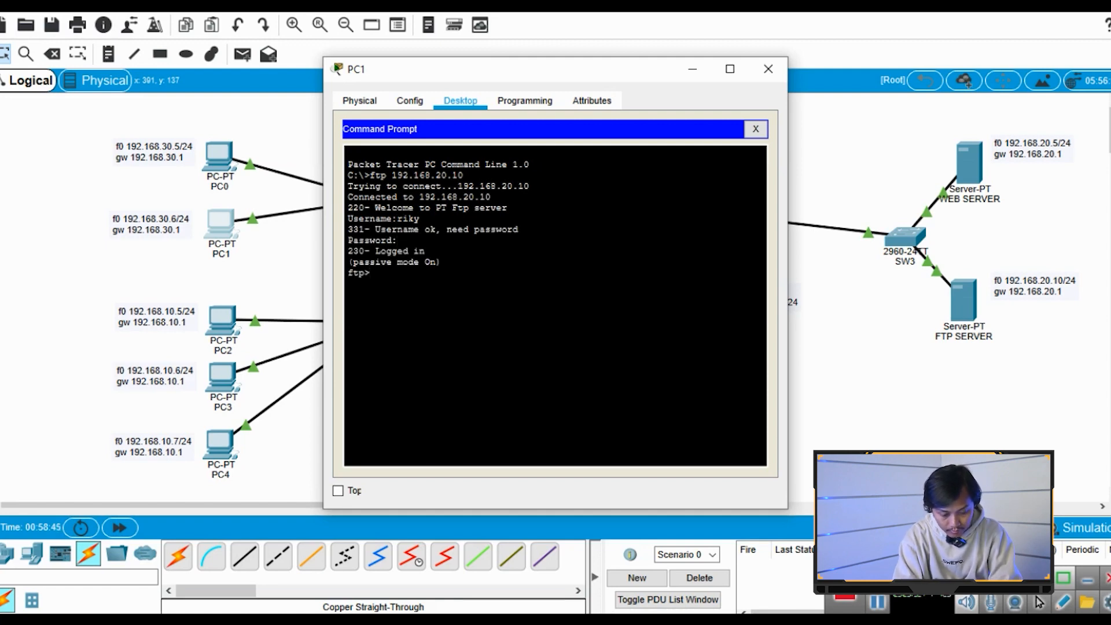
- Connect PC2 to the FTP server with ftp 192.168.20.10 and log in with the FTP username and account password
click(222, 319)
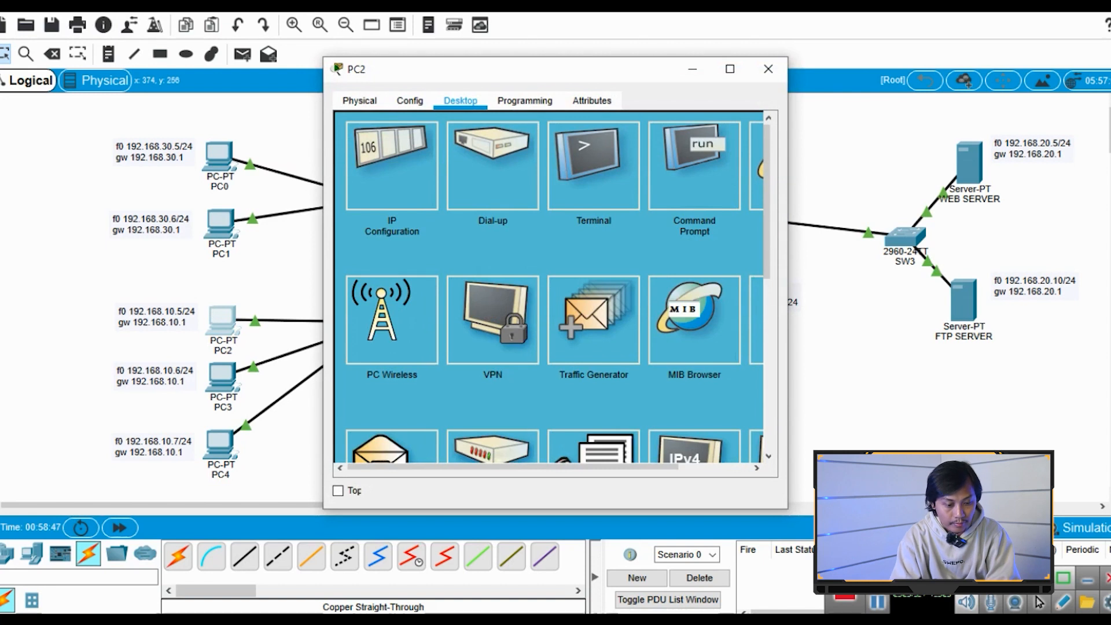
click(694, 166)
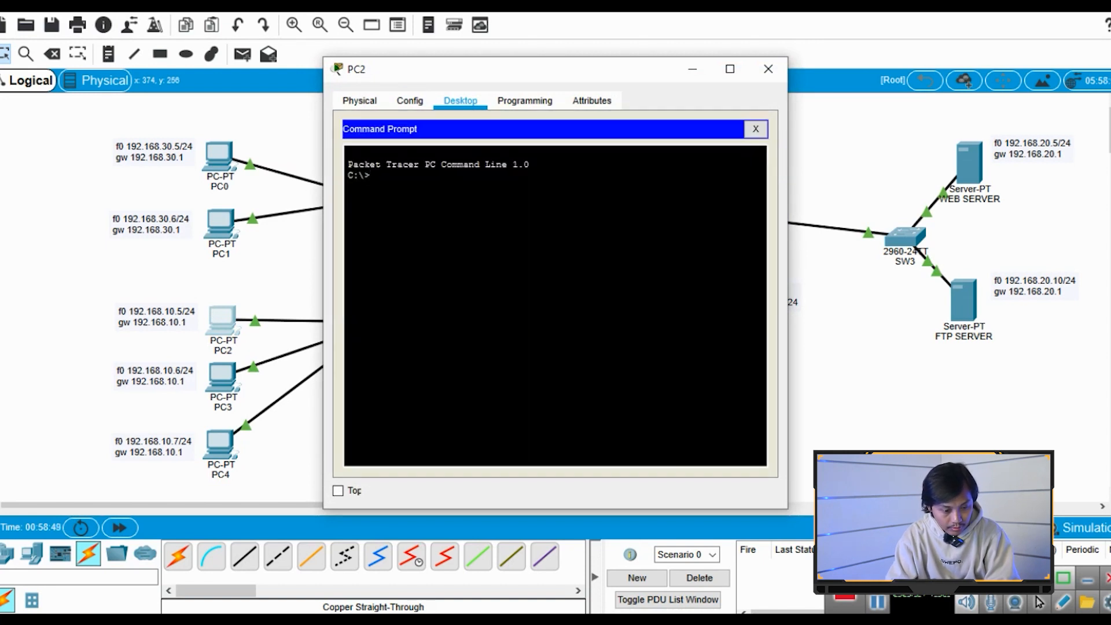
text(ftp)
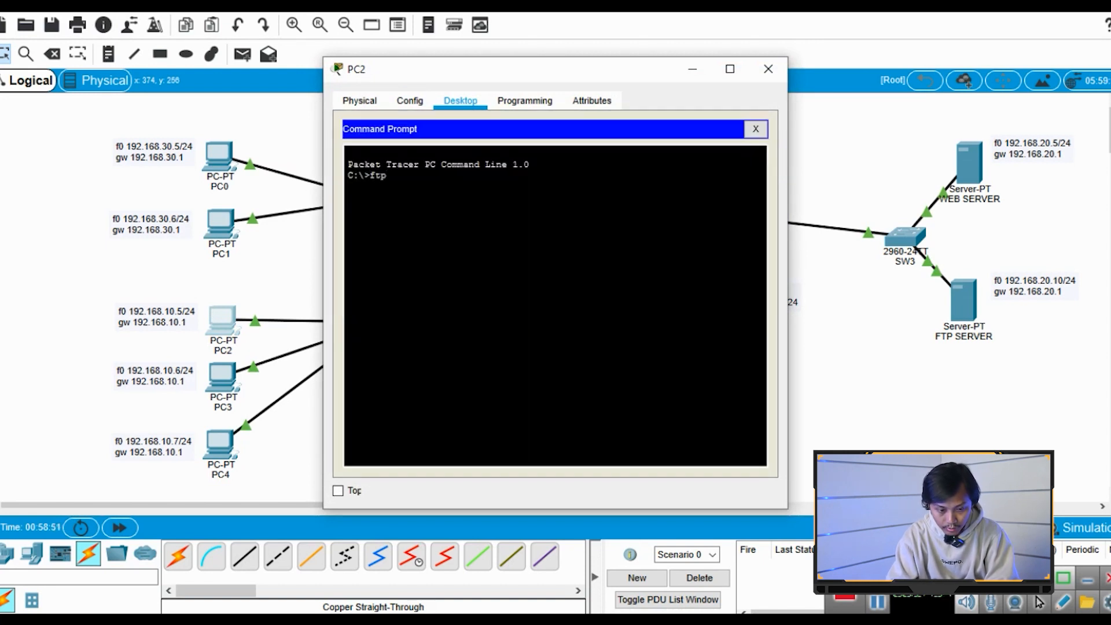
text( 192.168.20.10)
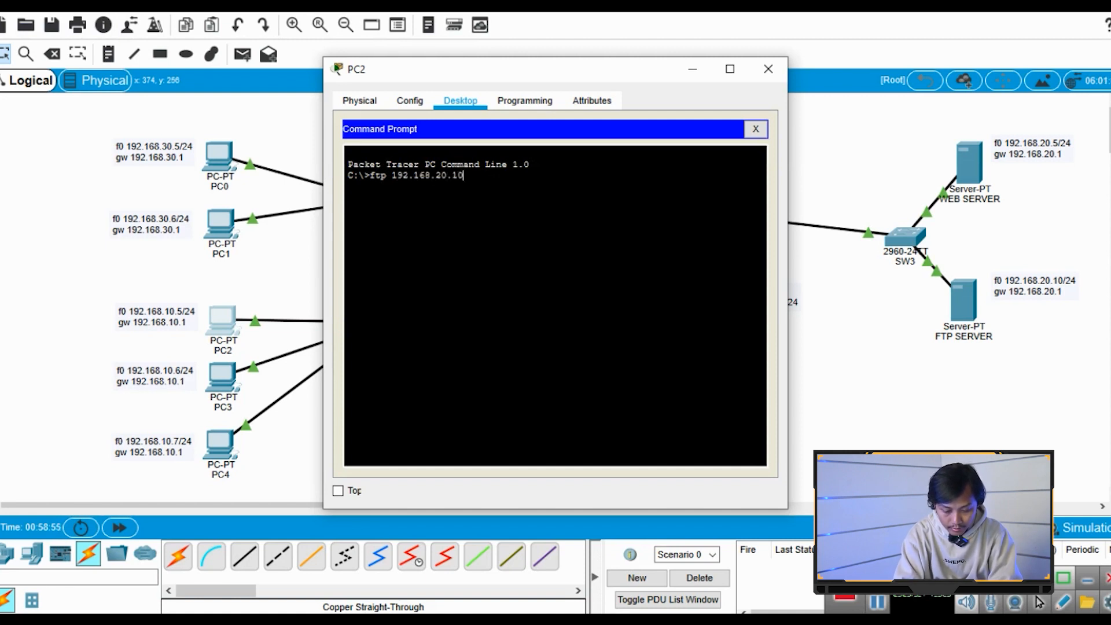
key(Return)
text(riky)
key(Return)
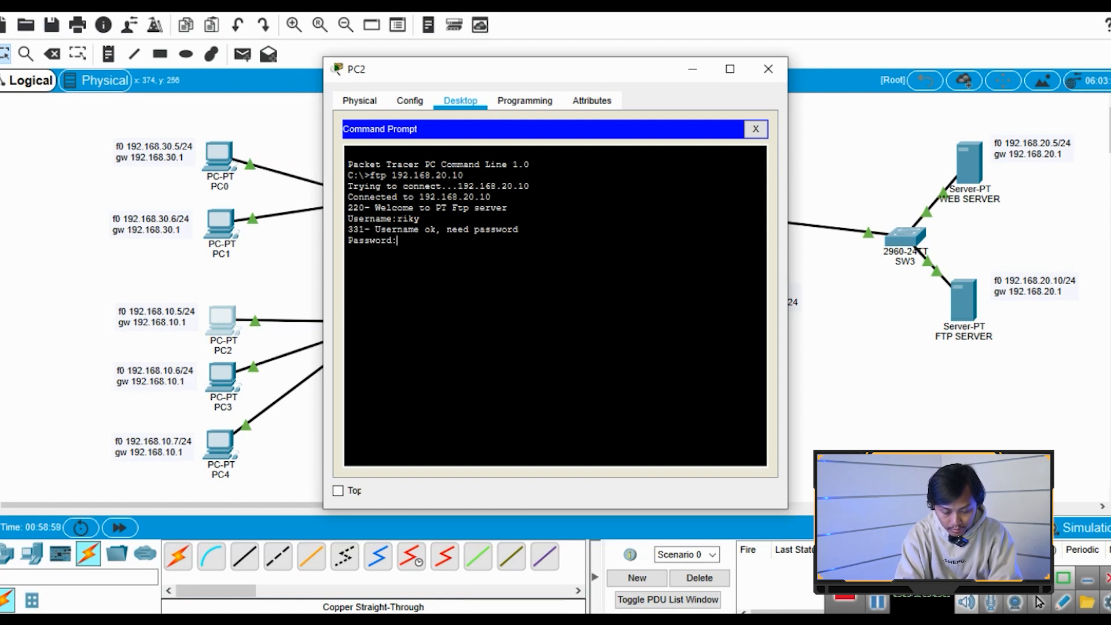
key(Return)
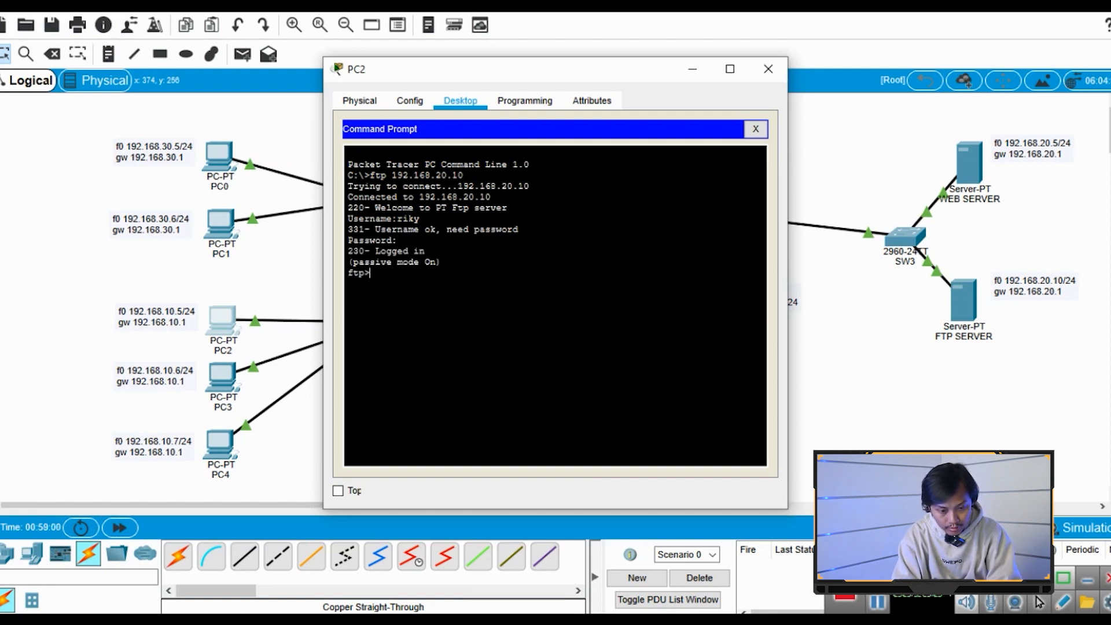